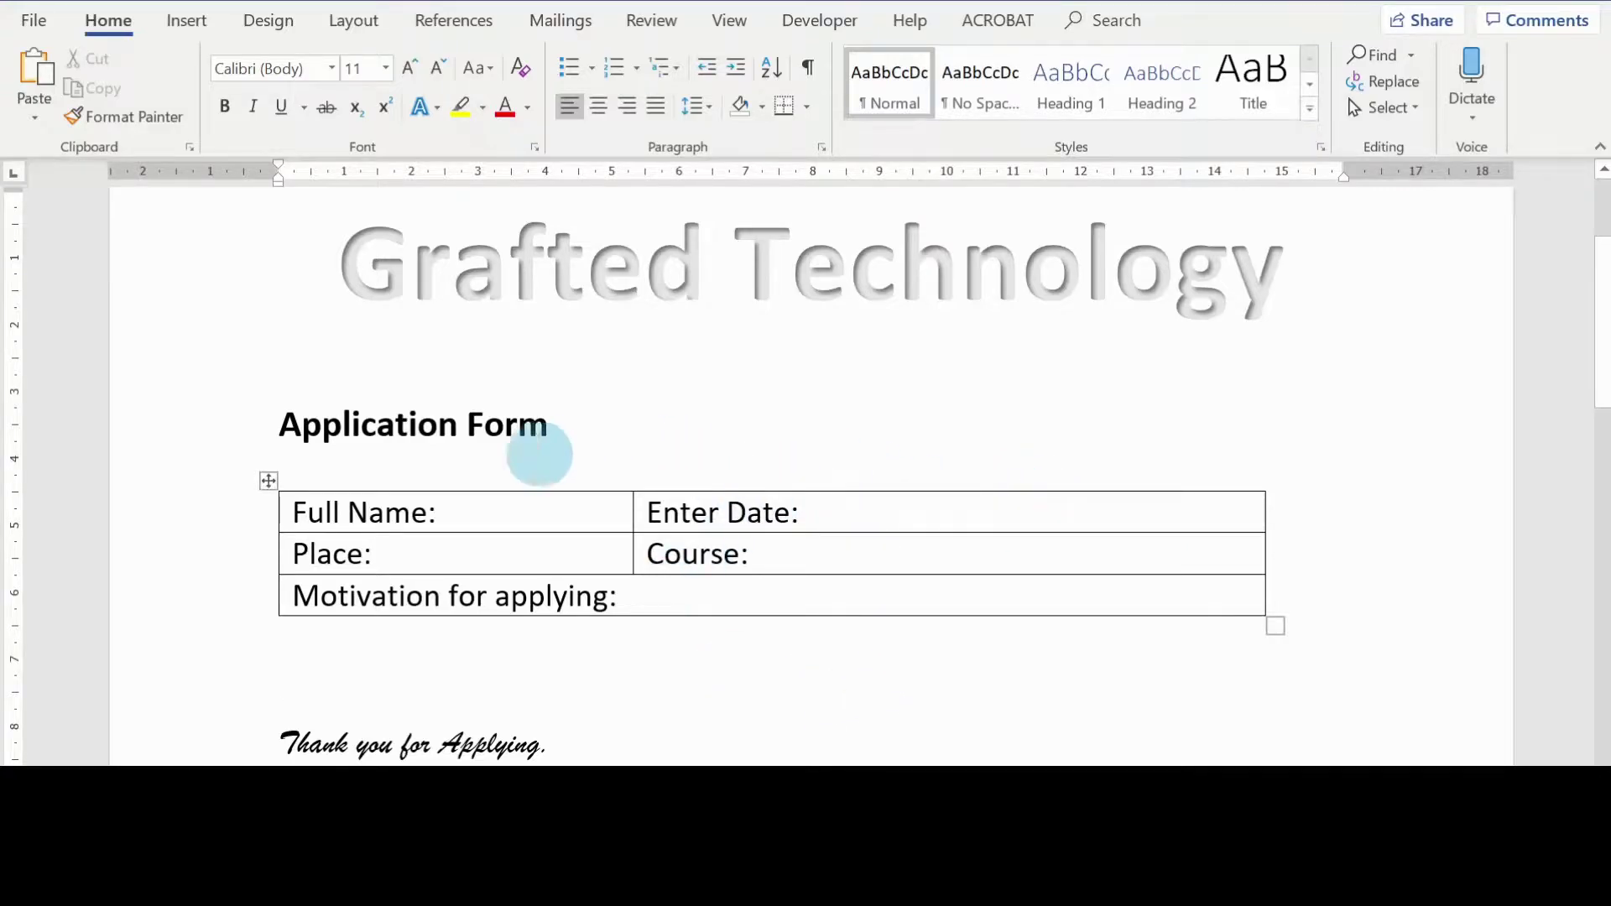
Select the whole application form table.
scroll(651, 557, up, 1)
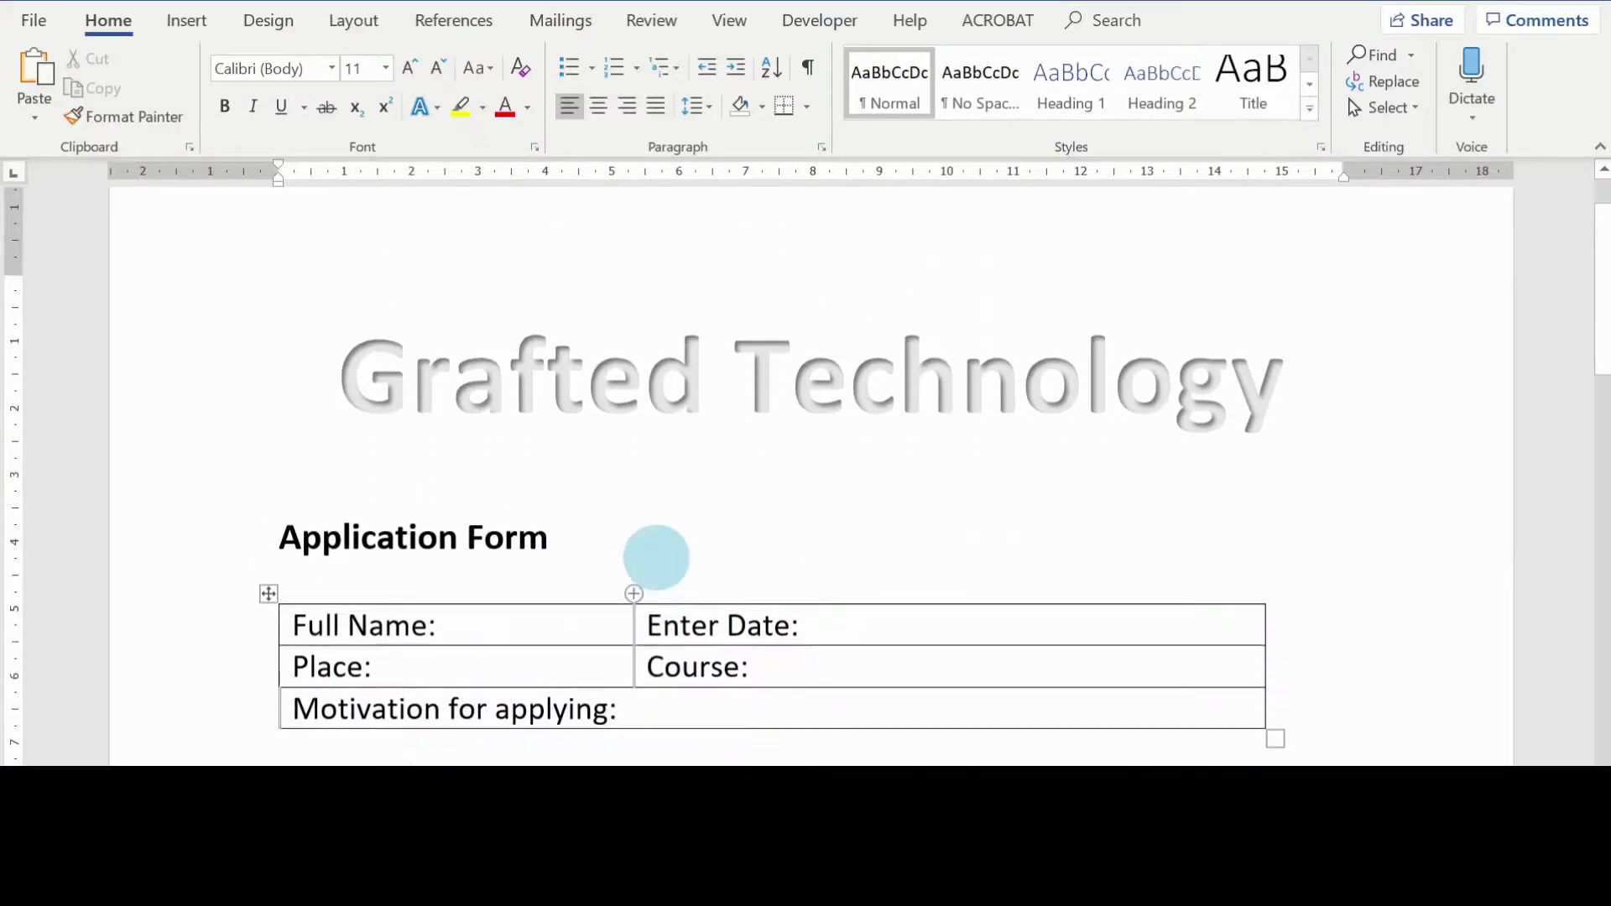
scroll(652, 558, down, 1)
scroll(663, 550, down, 1)
scroll(663, 550, up, 1)
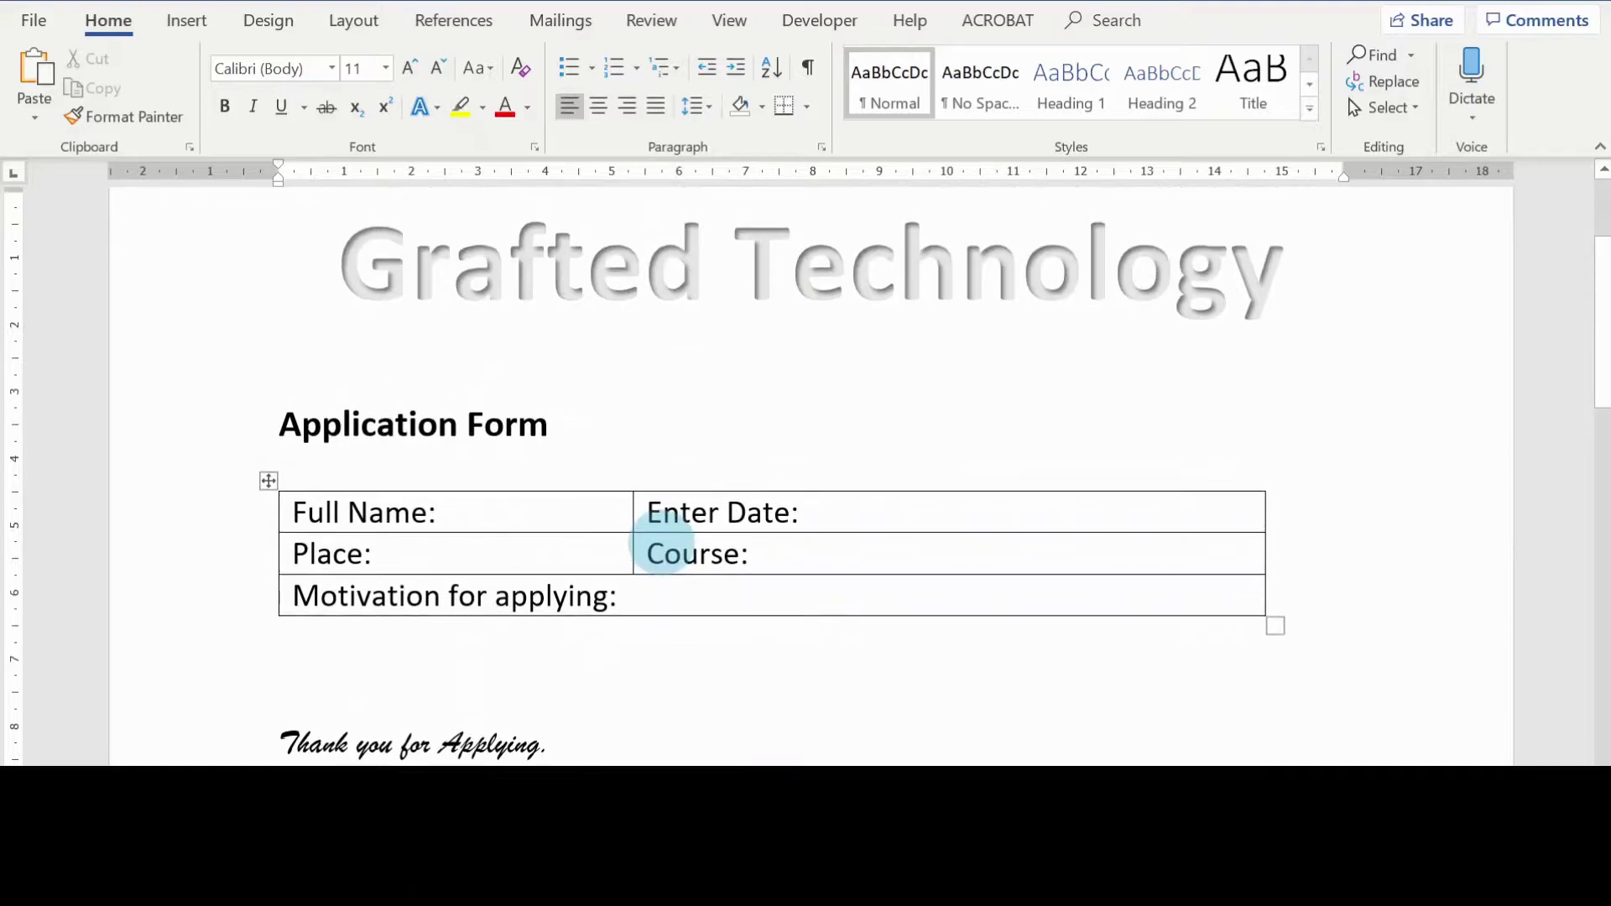
scroll(663, 549, down, 1)
scroll(663, 550, up, 1)
scroll(663, 550, down, 1)
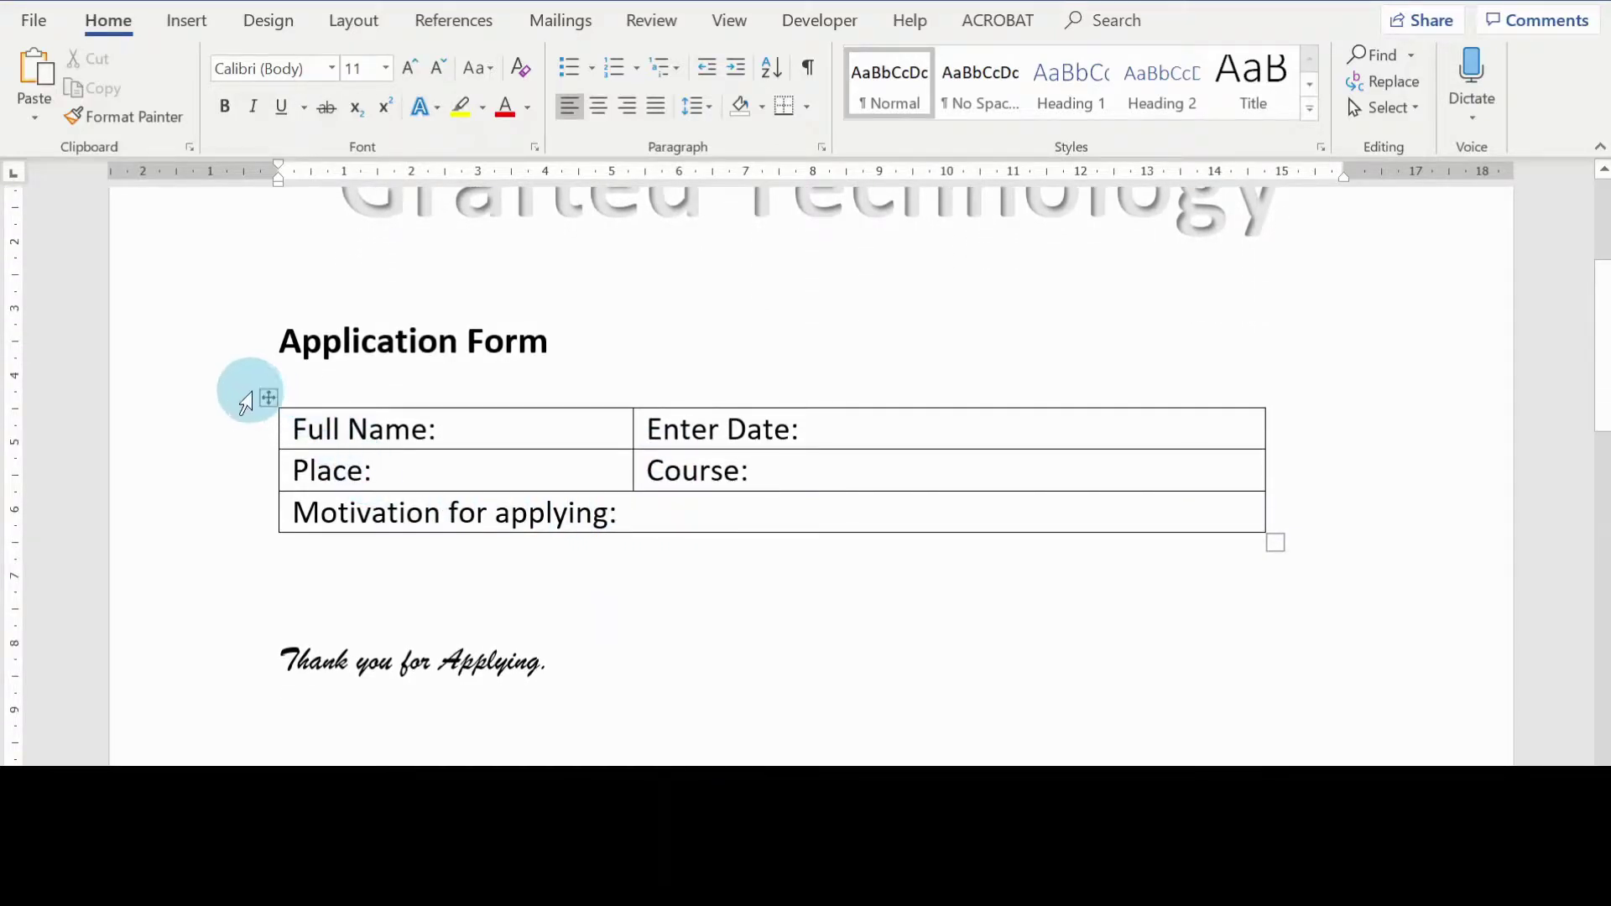
click(268, 397)
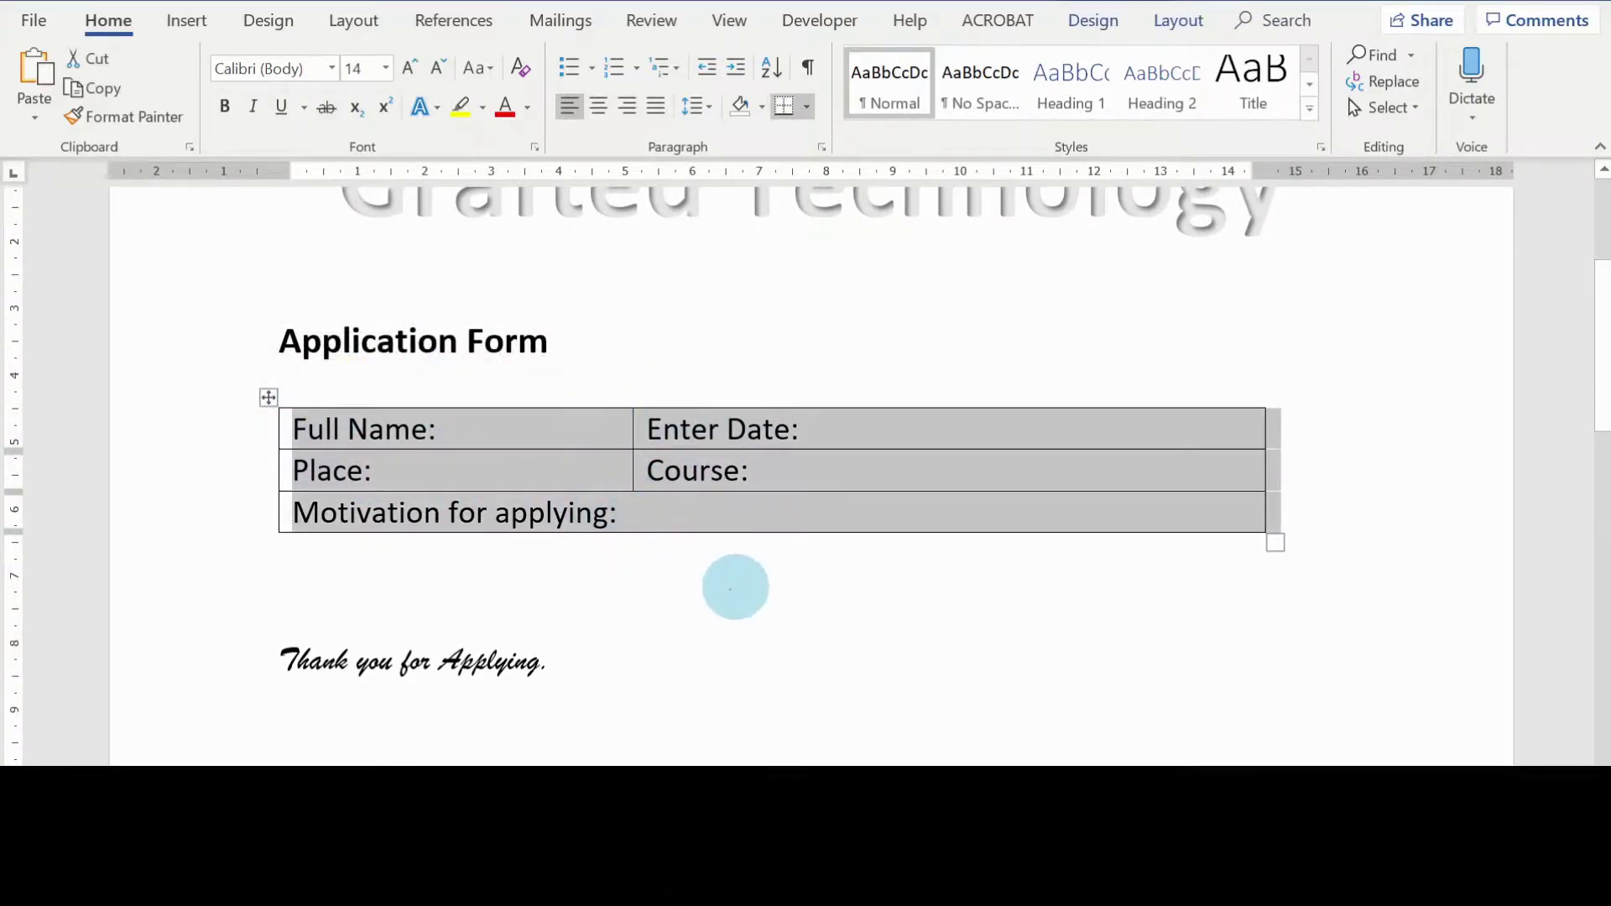
Put the caret back inside the table, in the Motivation row.
scroll(733, 583, up, 1)
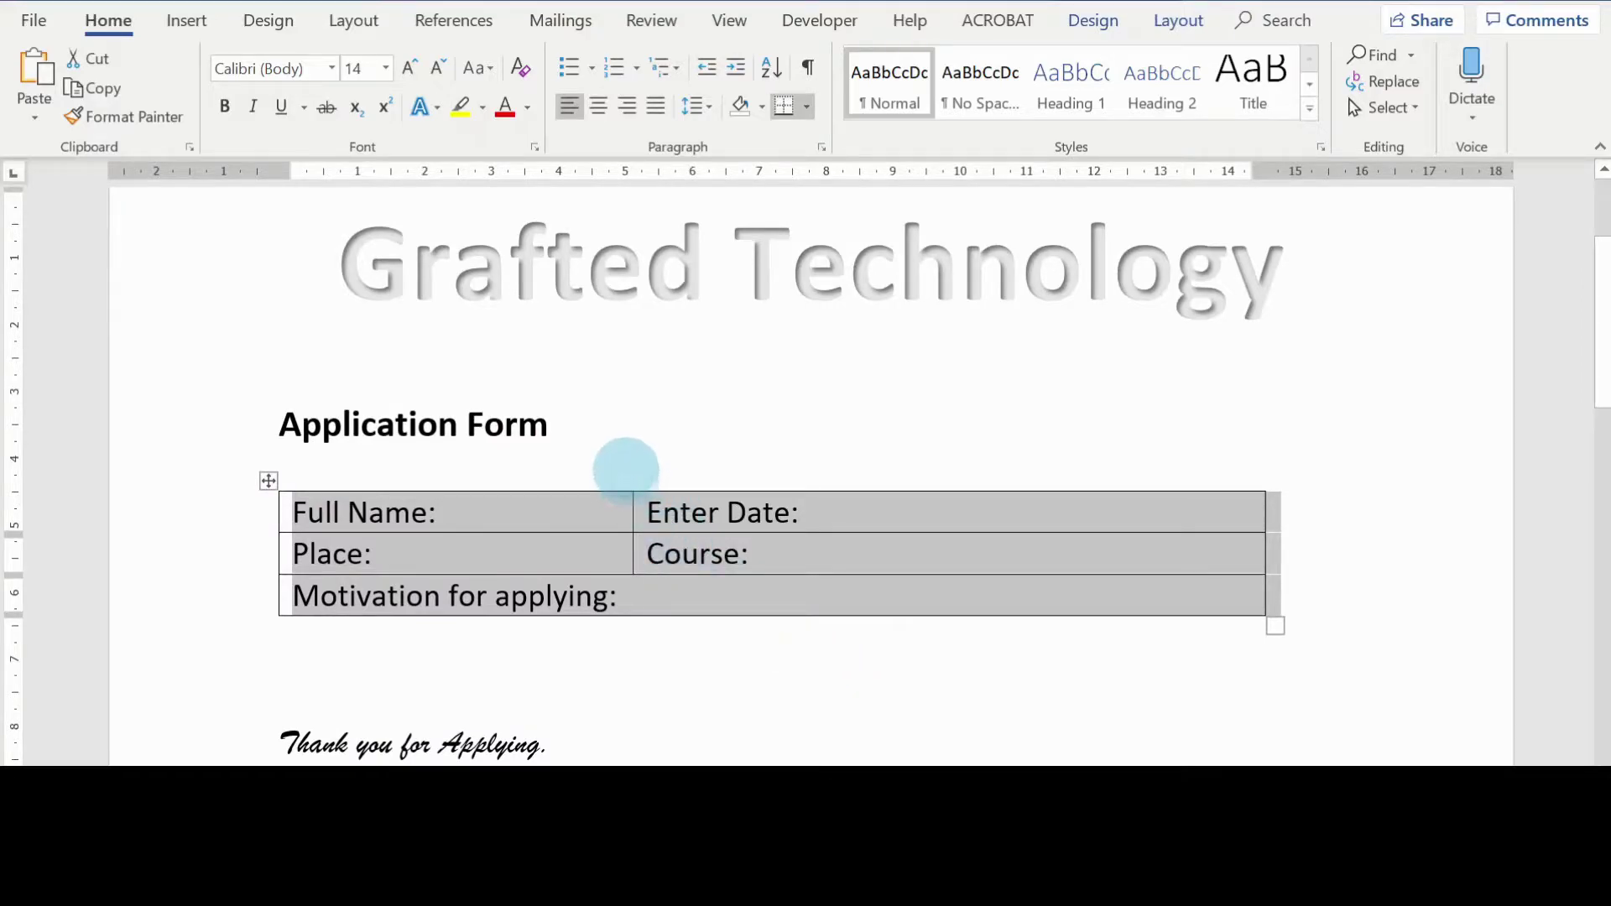
click(473, 534)
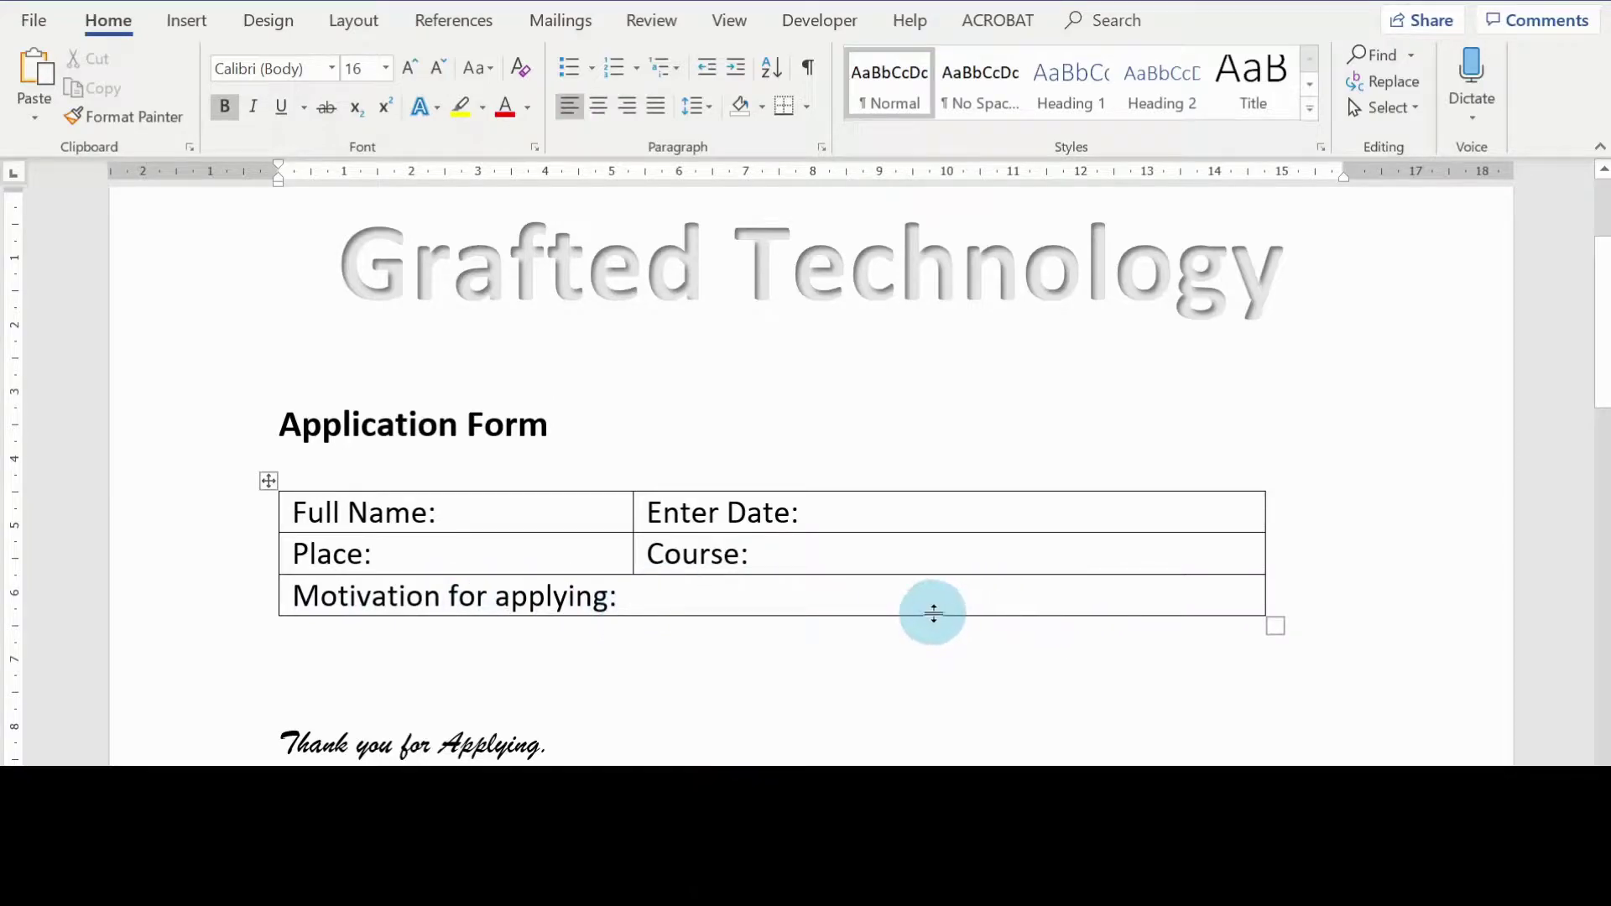
click(656, 601)
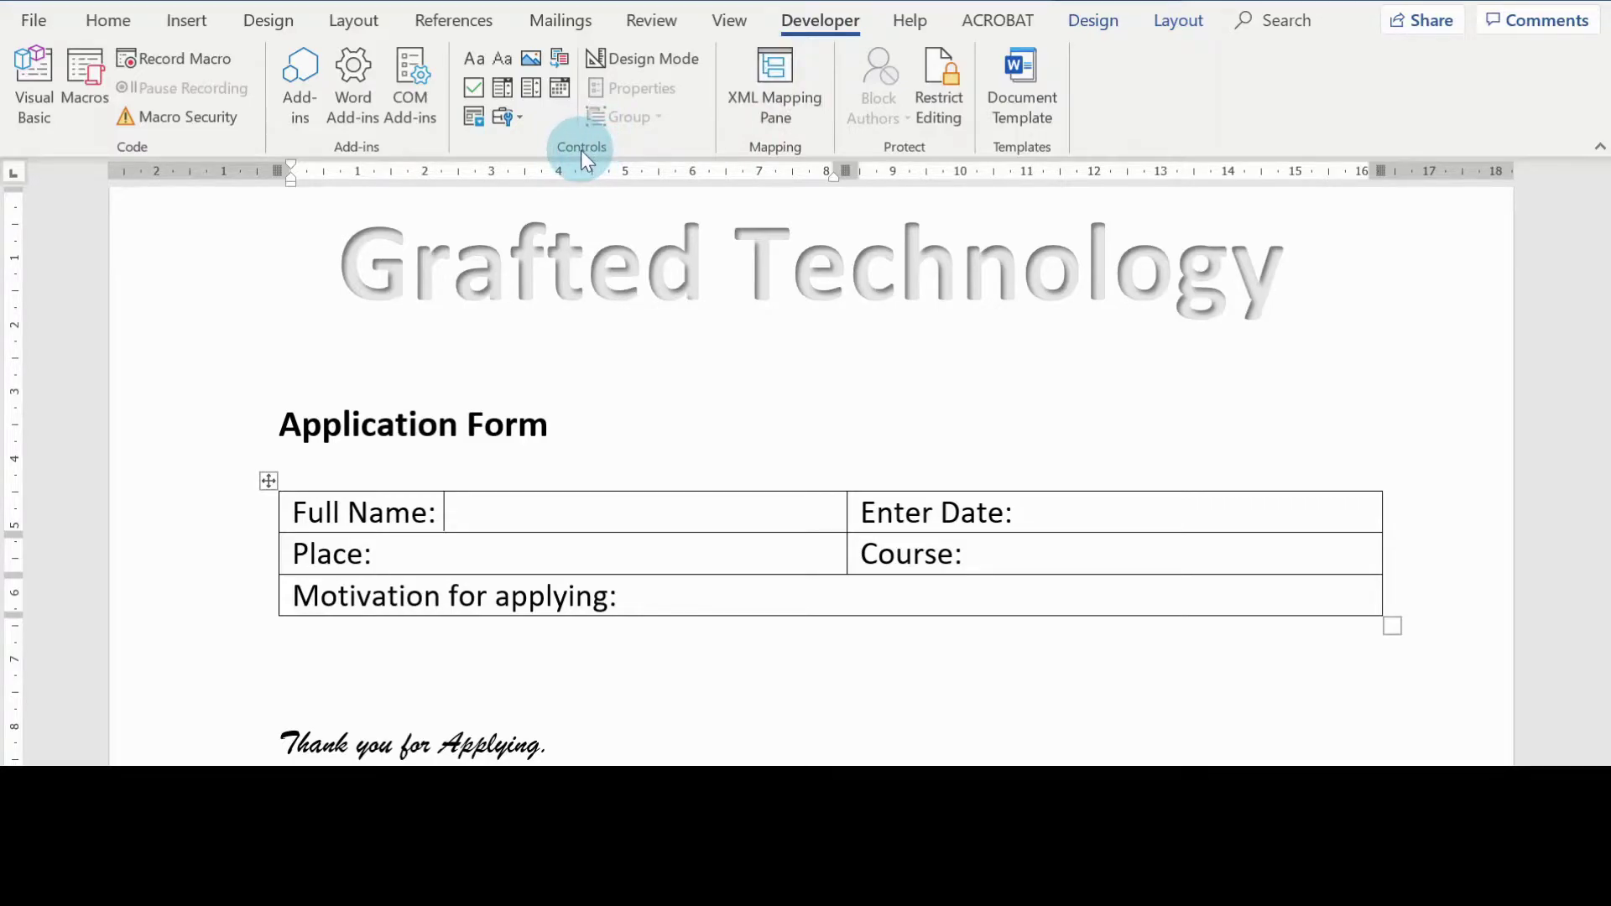
Insert plain text content controls after Full Name, Enter Date, Place and Course.
click(506, 62)
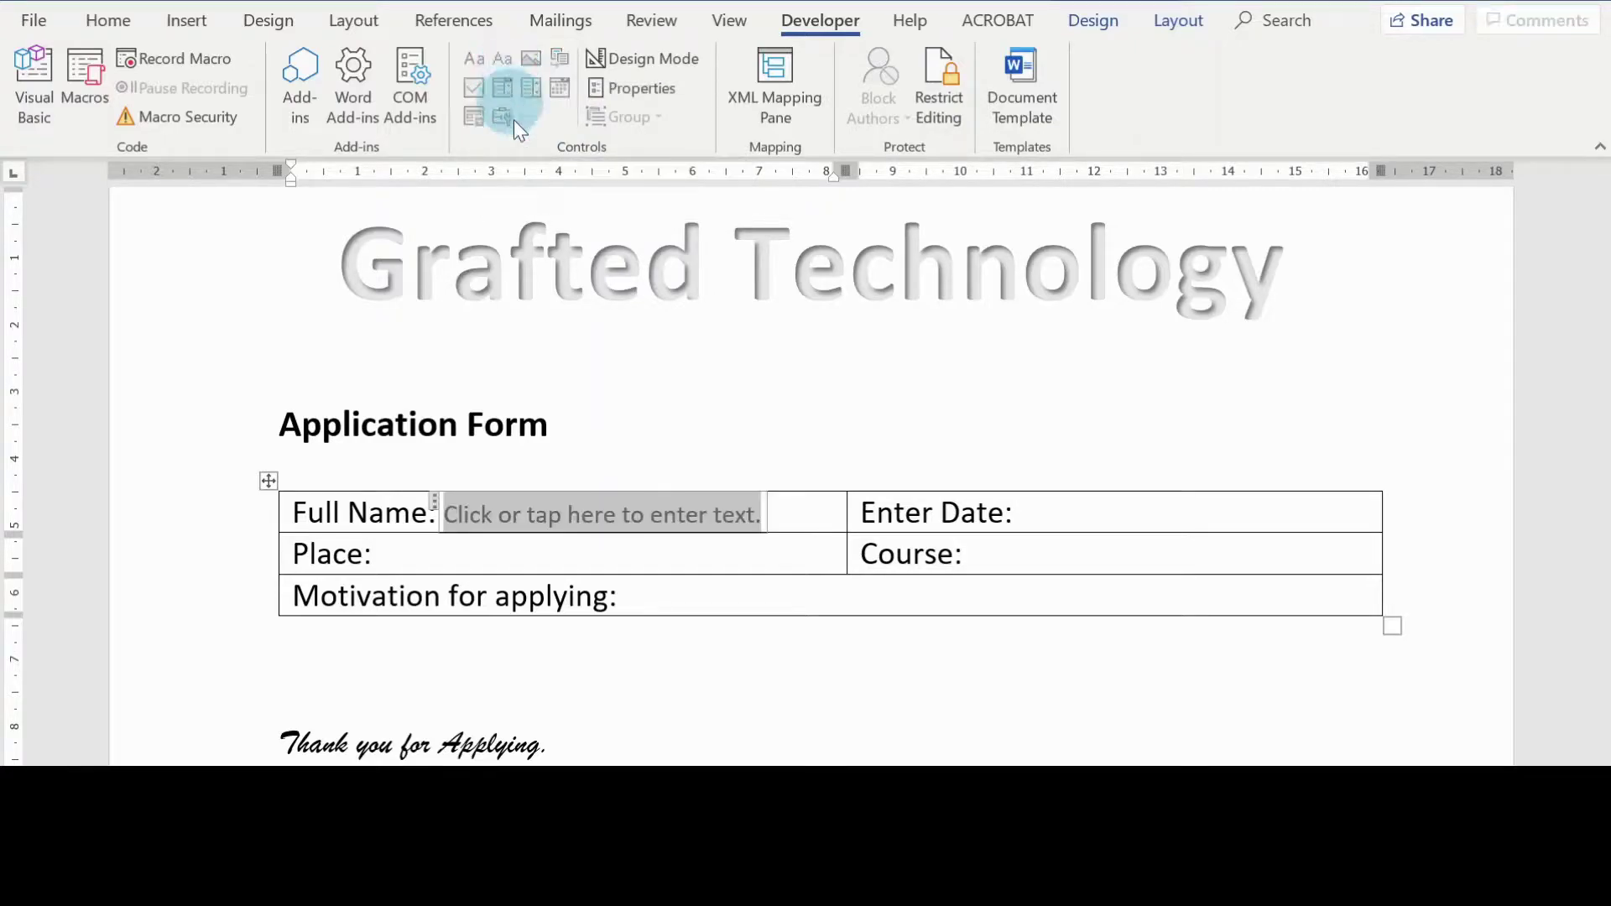
click(1066, 516)
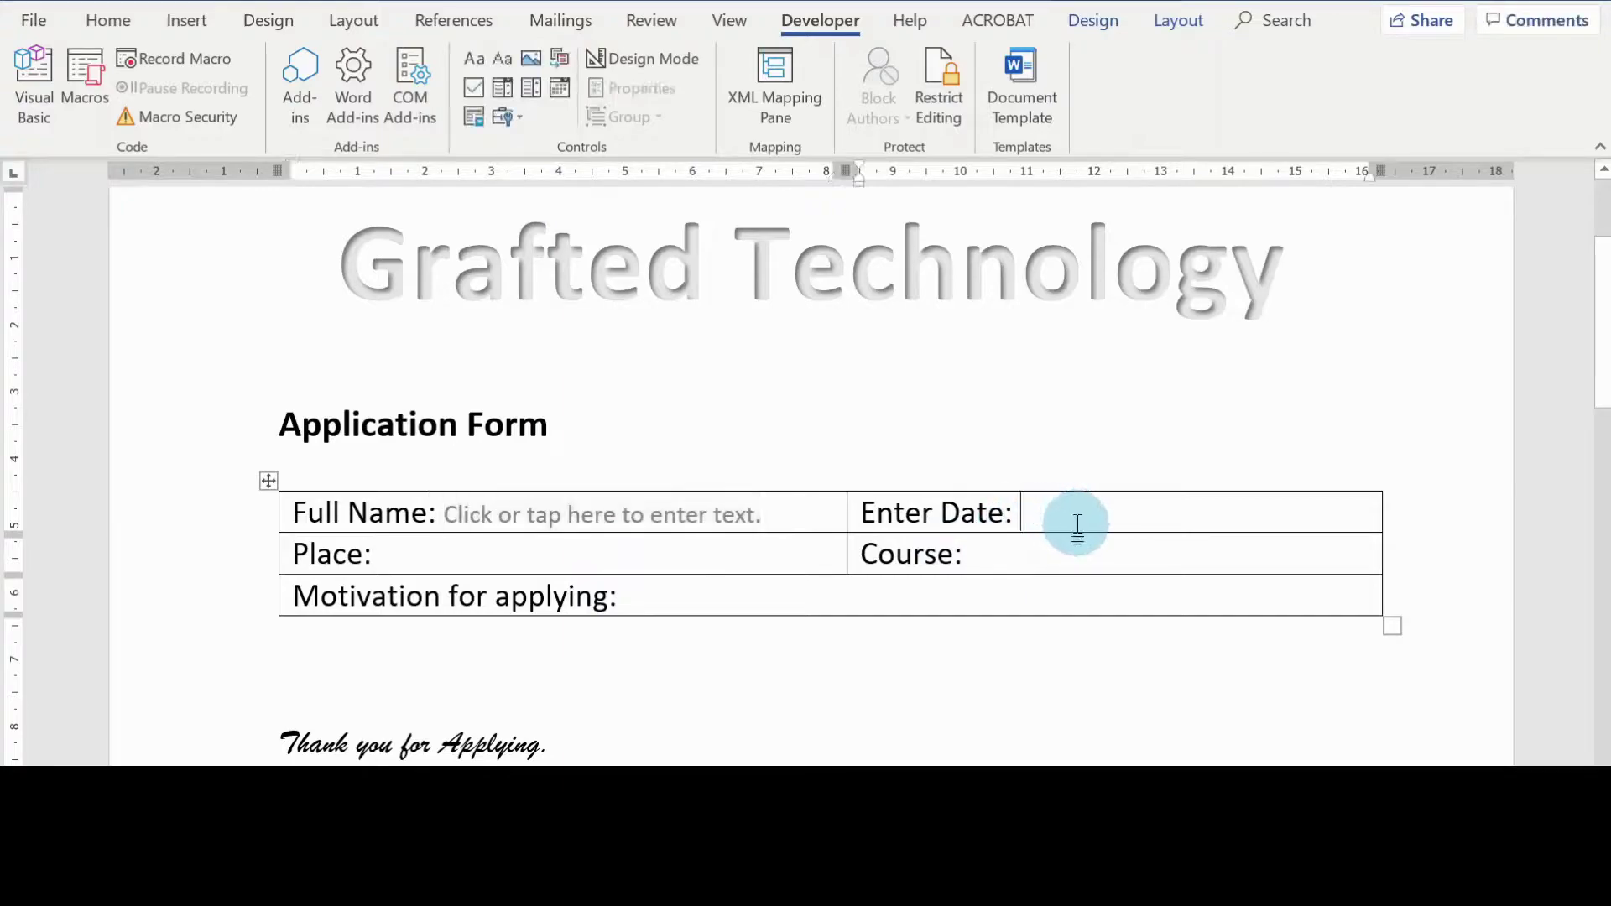
click(504, 58)
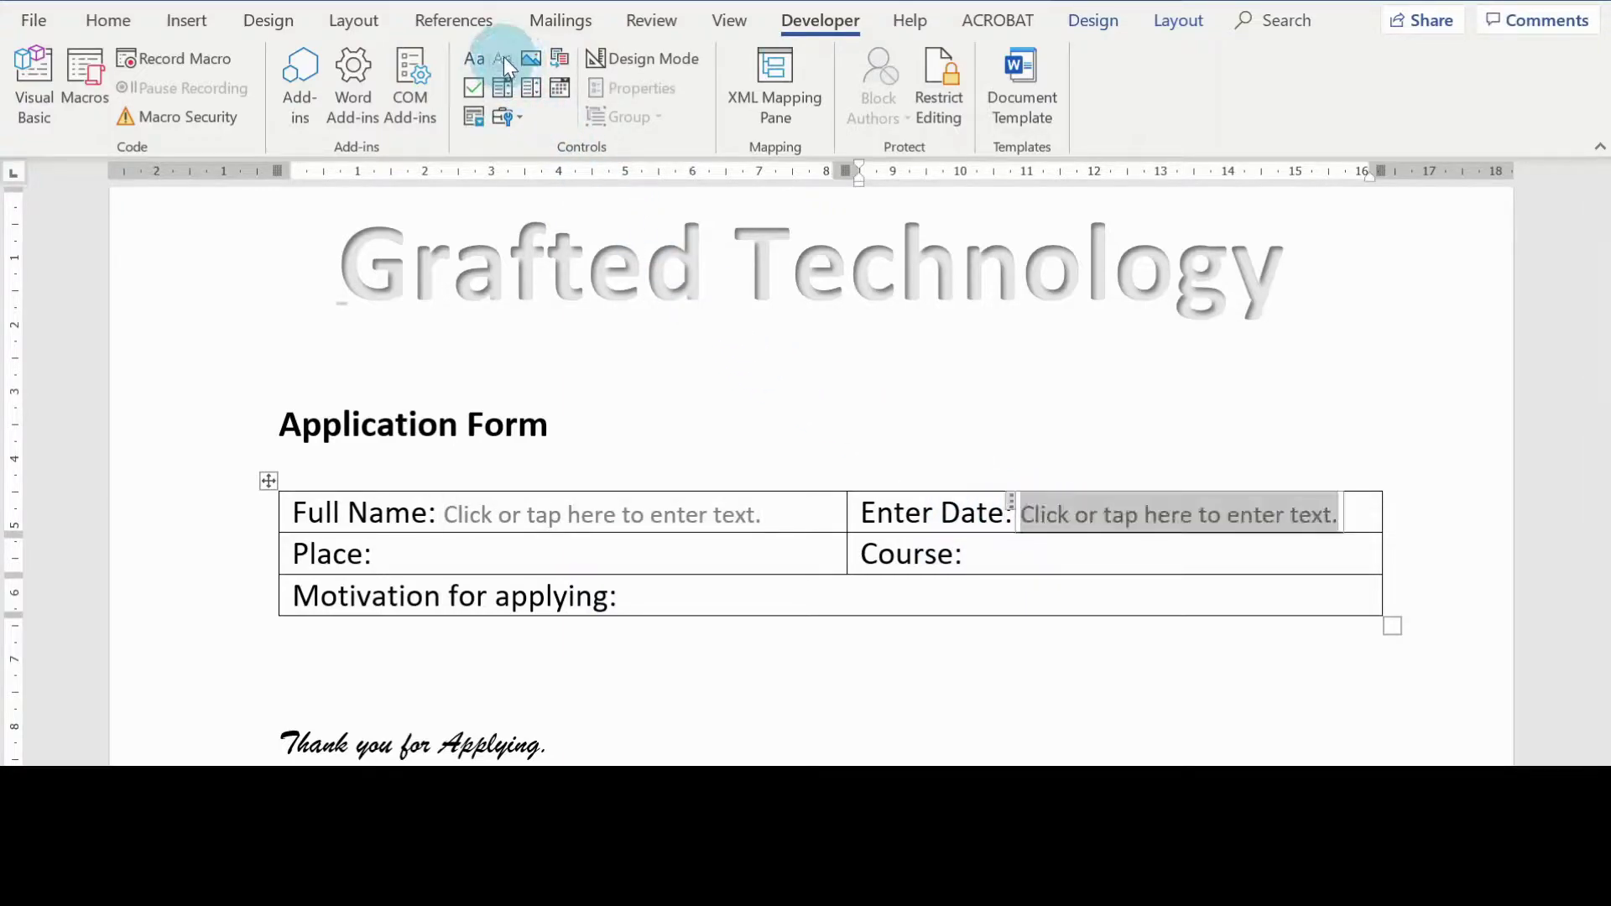
click(484, 552)
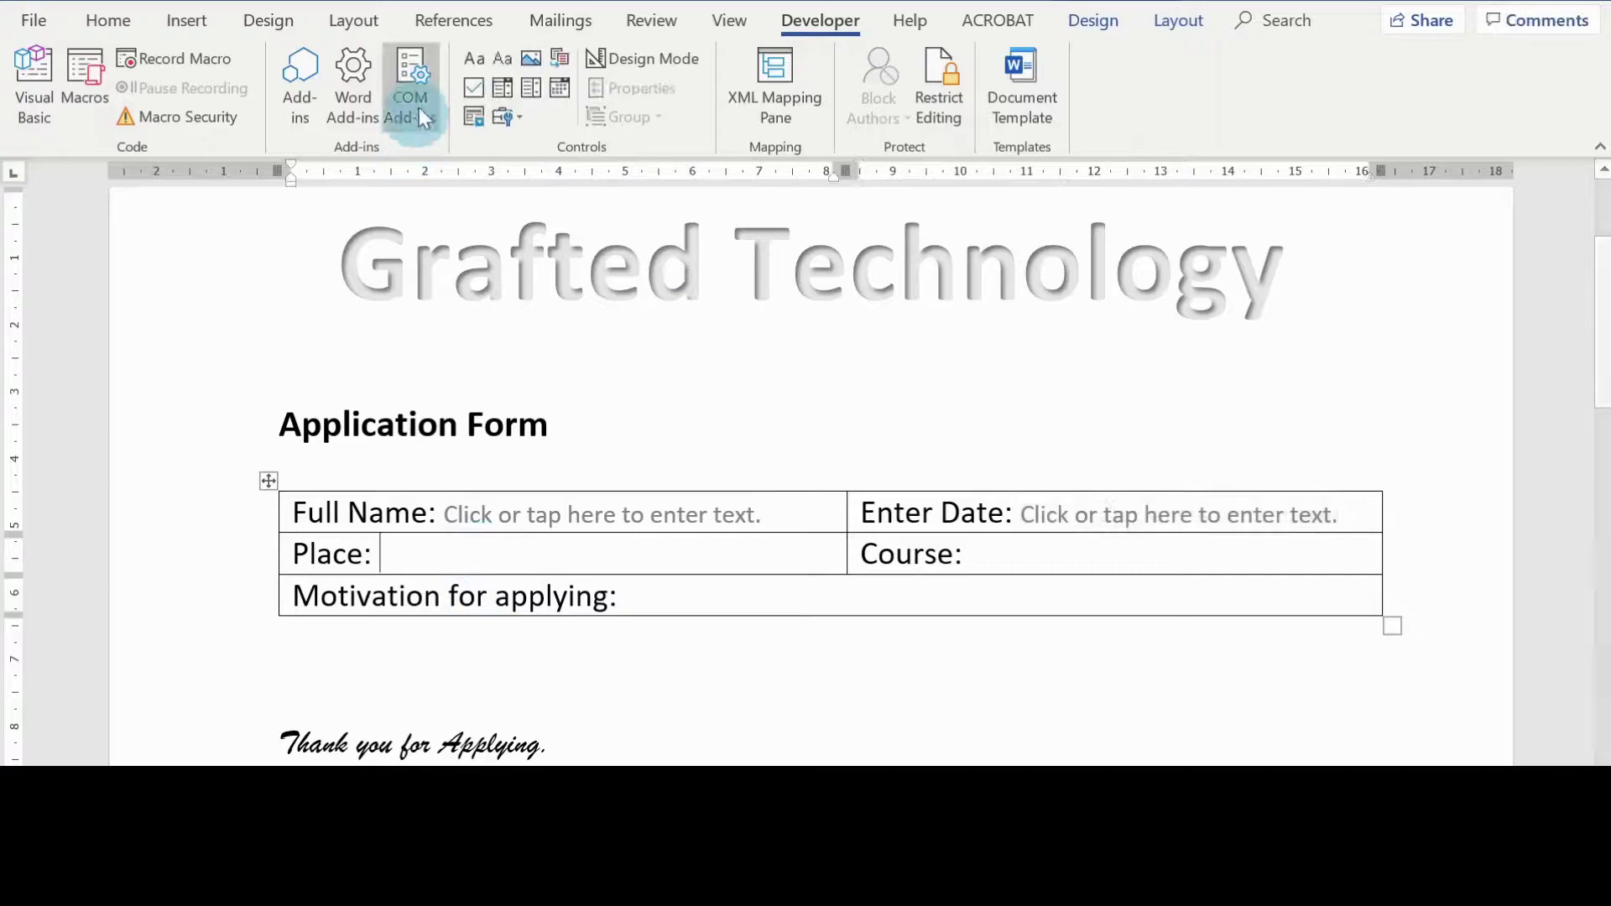
click(503, 61)
click(1049, 556)
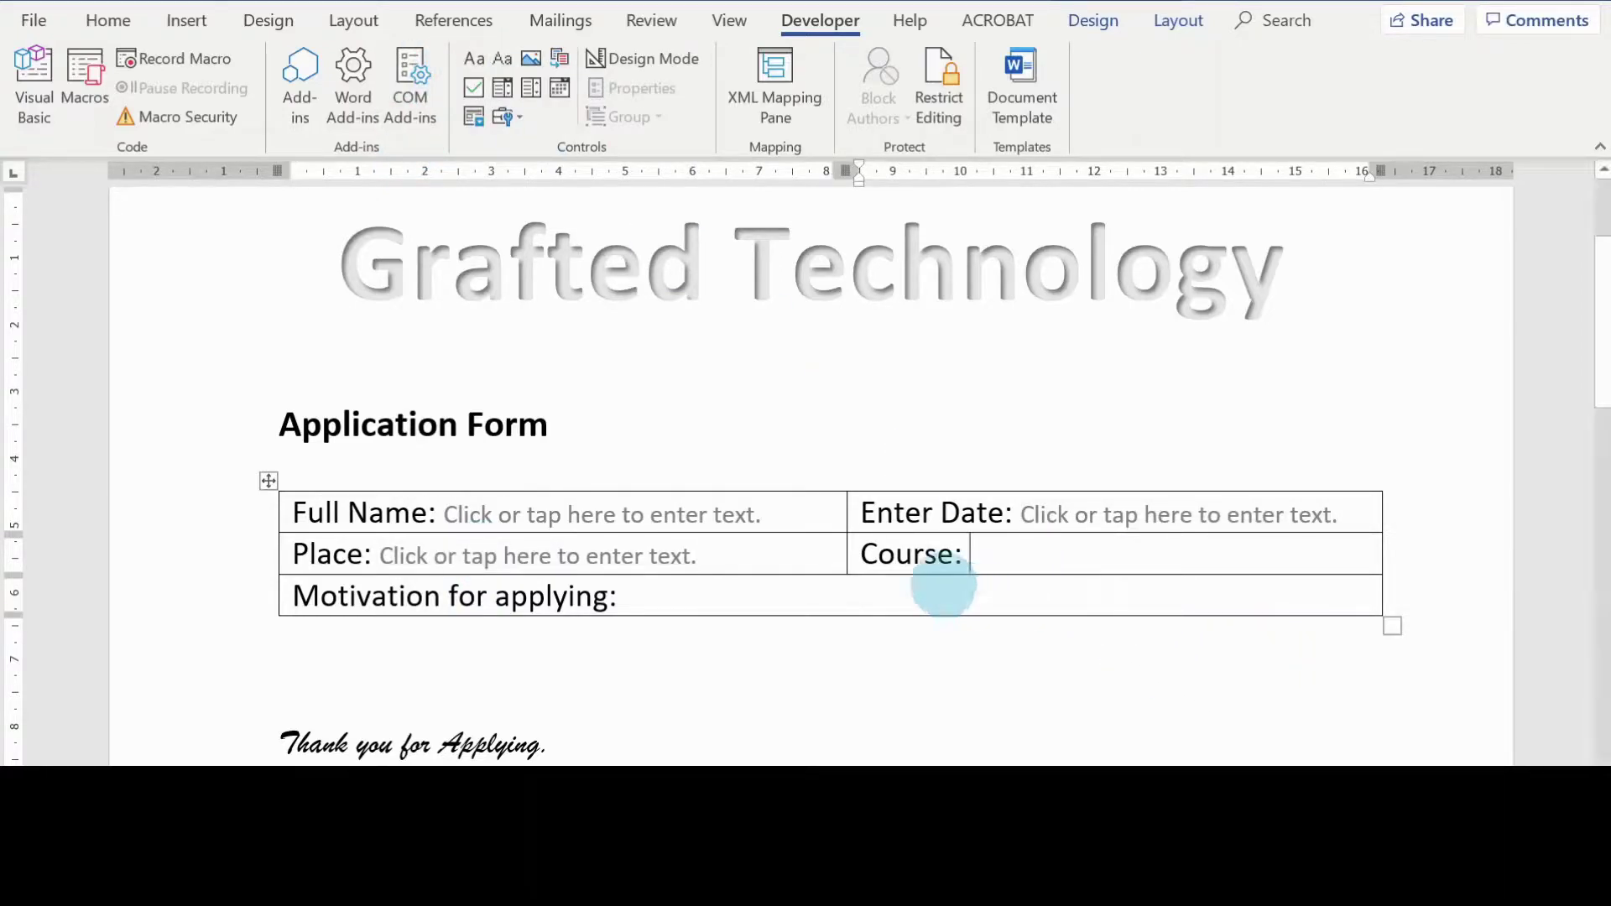
click(501, 66)
Add a plain text content control right after 'Motivation for applying:' and deselect it.
click(667, 594)
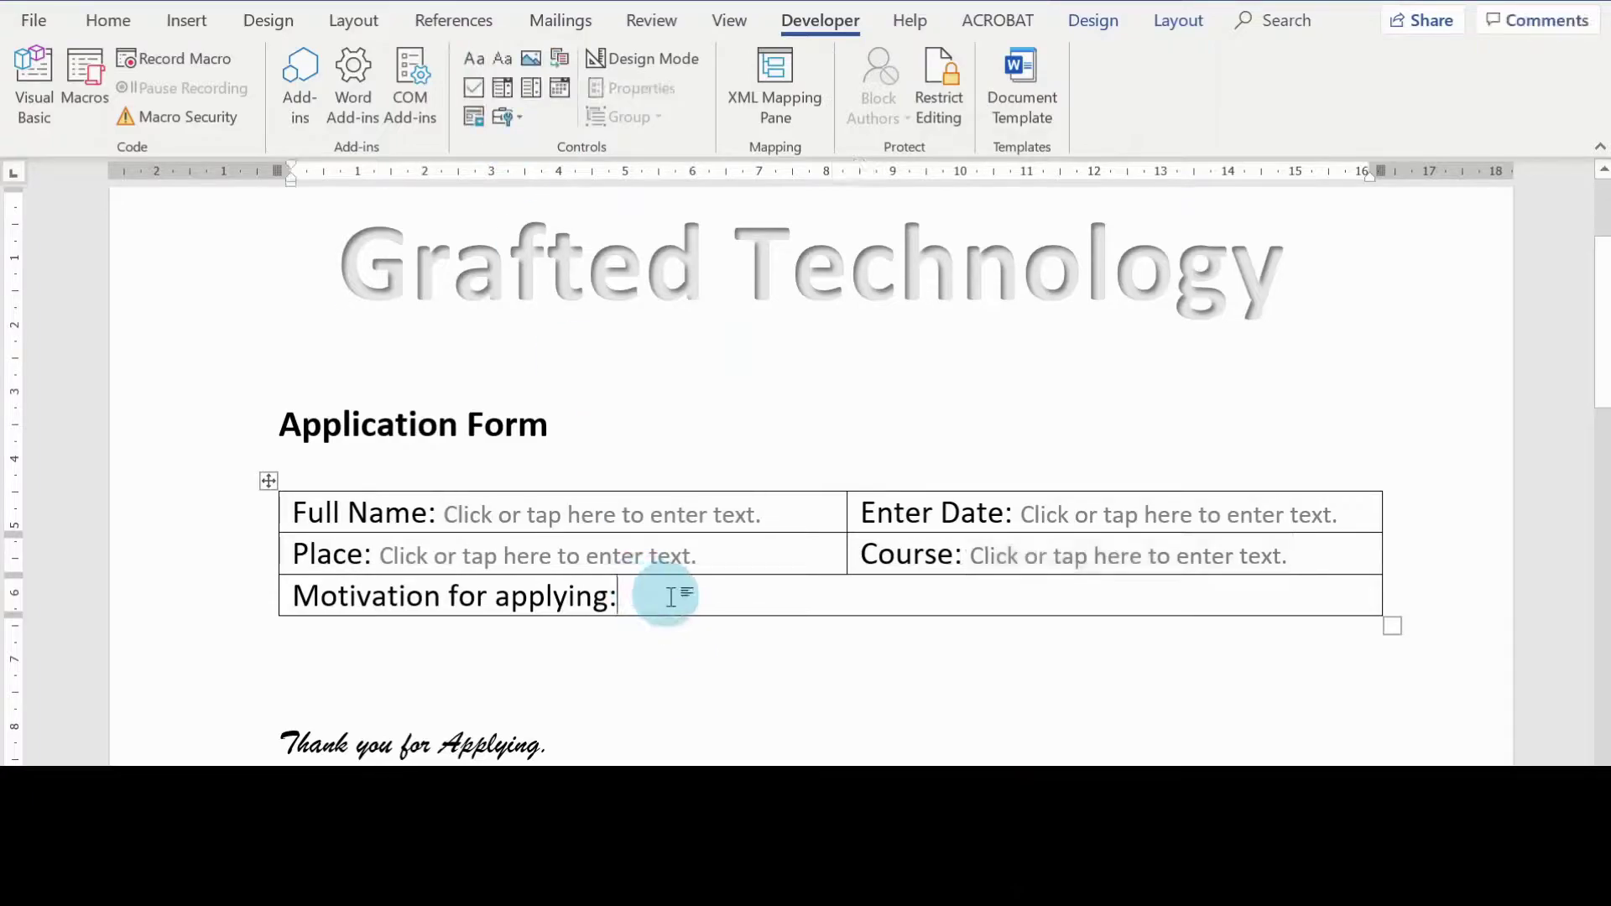
click(663, 608)
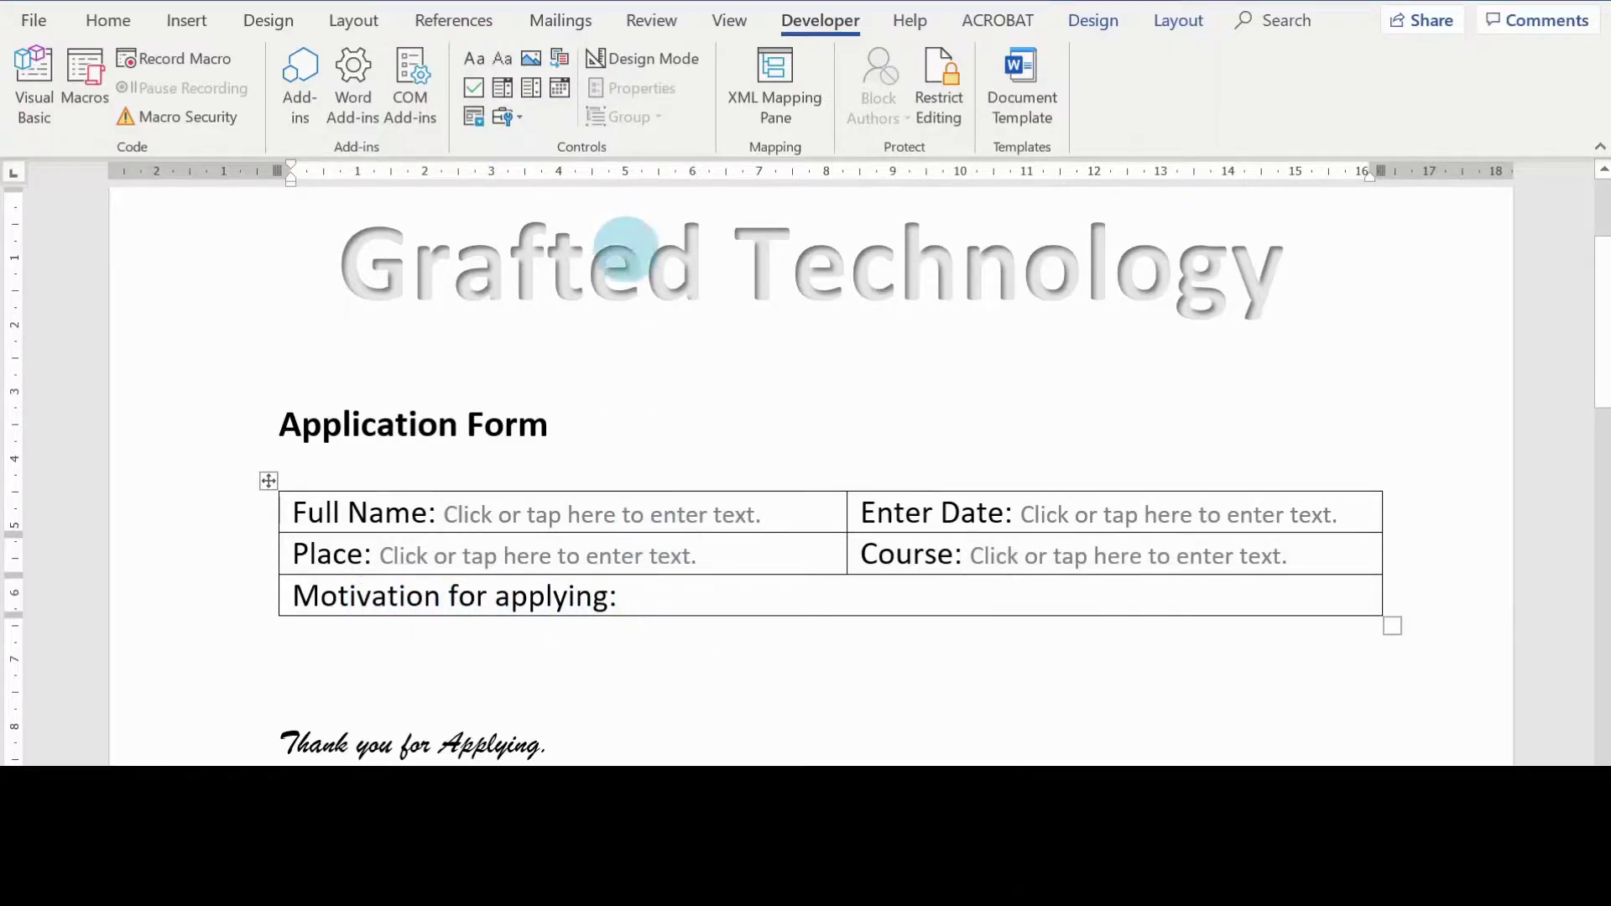
click(503, 60)
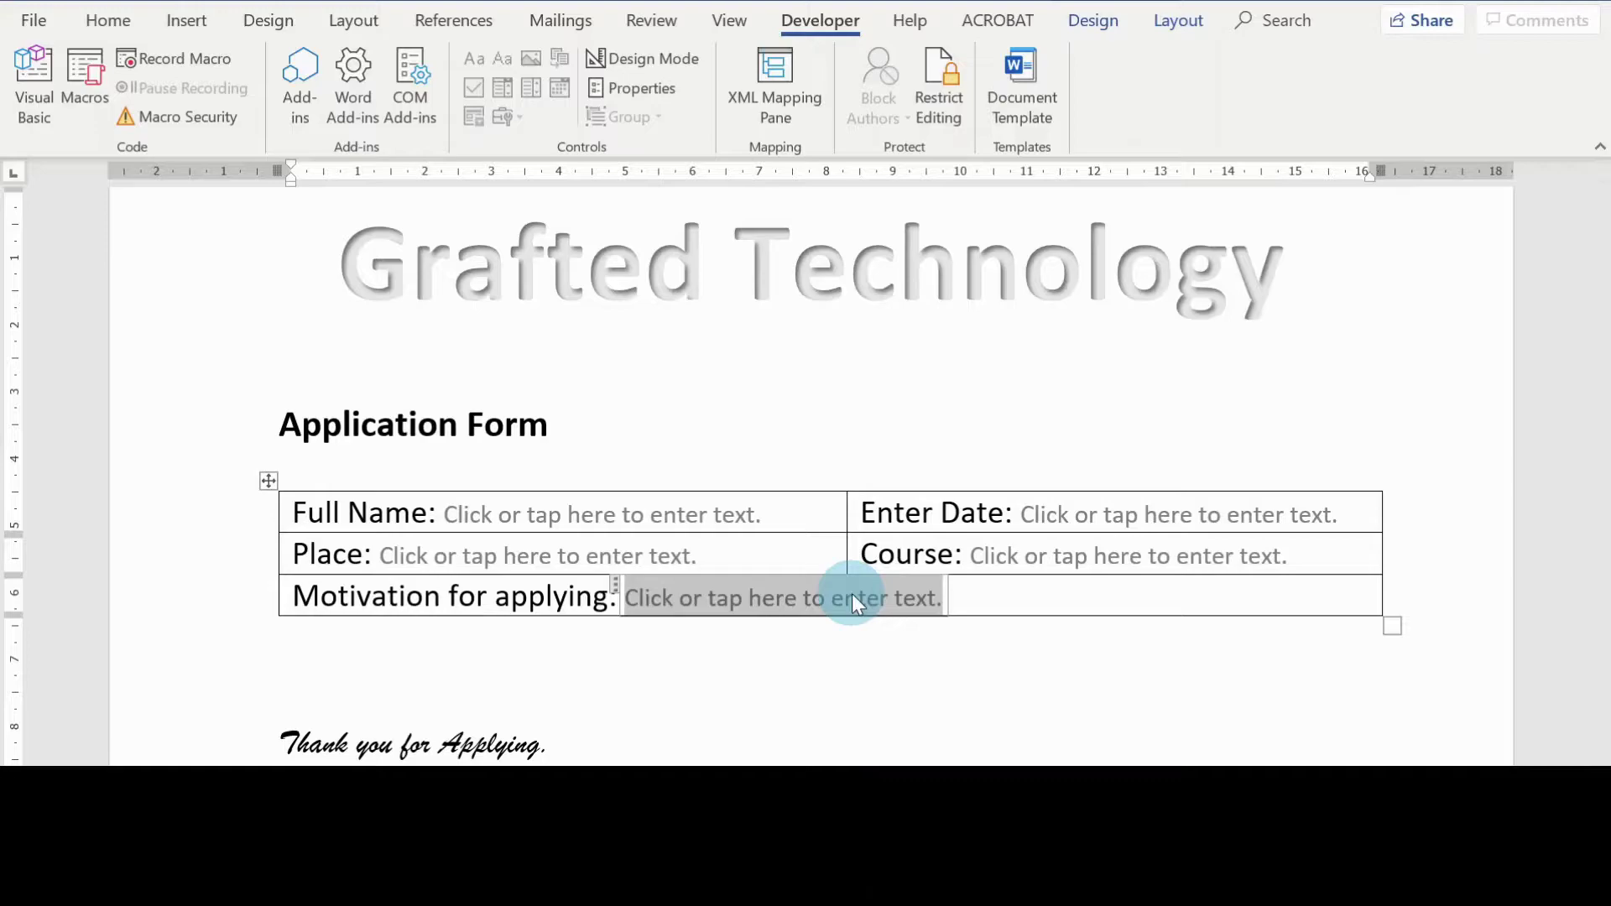
click(756, 642)
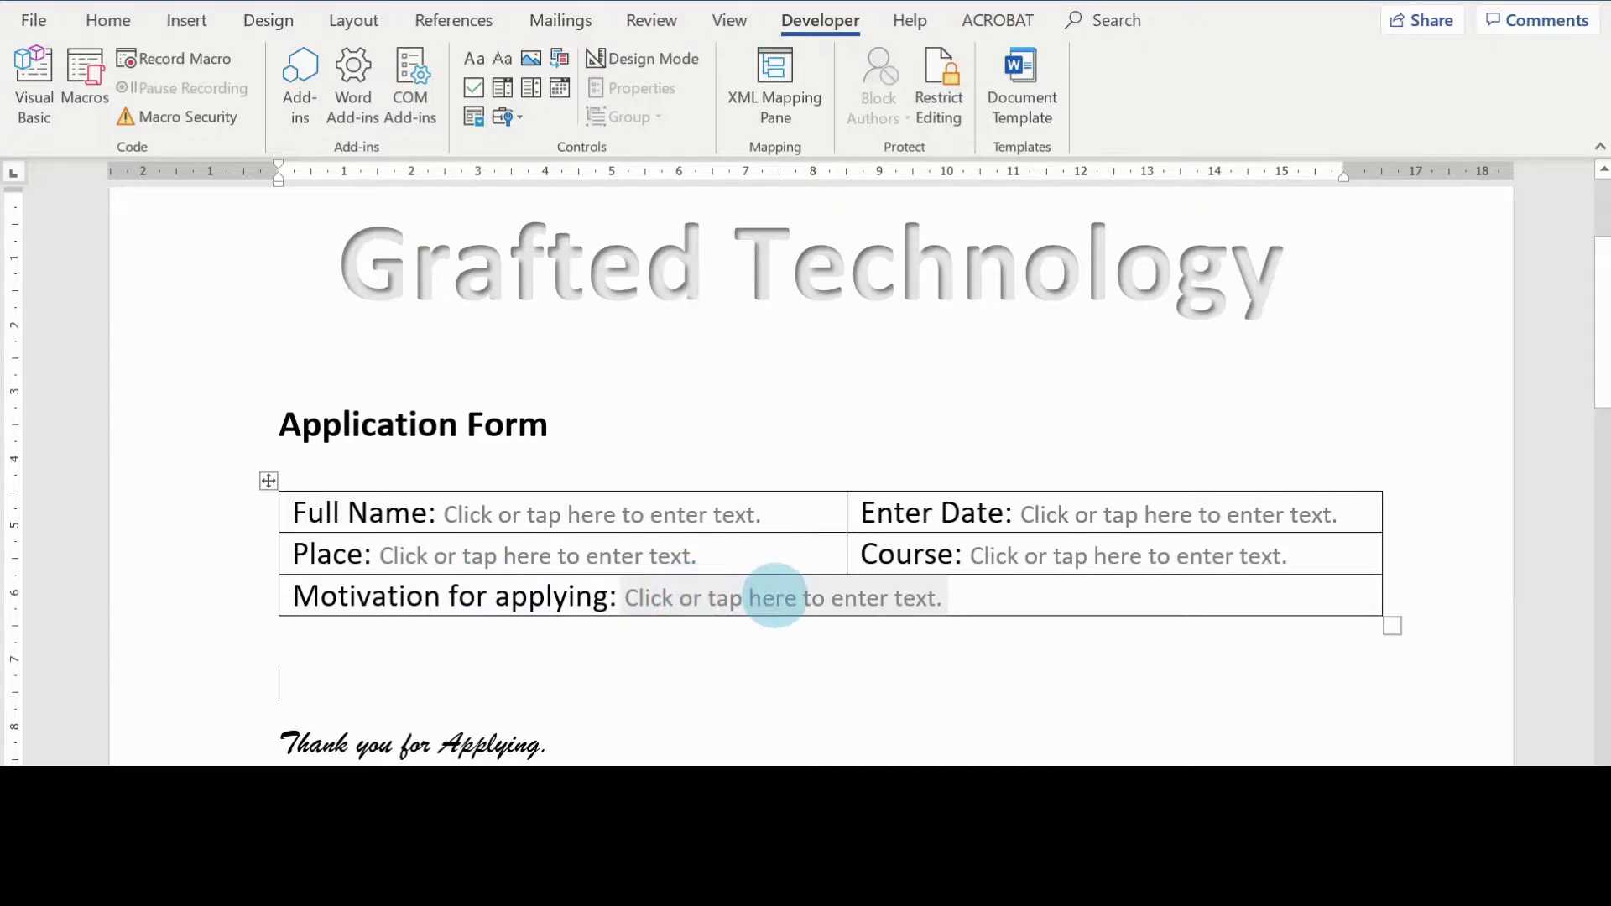
In Design Mode, set the motivation field's properties to allow multiple paragraphs, then exit Design Mode.
click(774, 598)
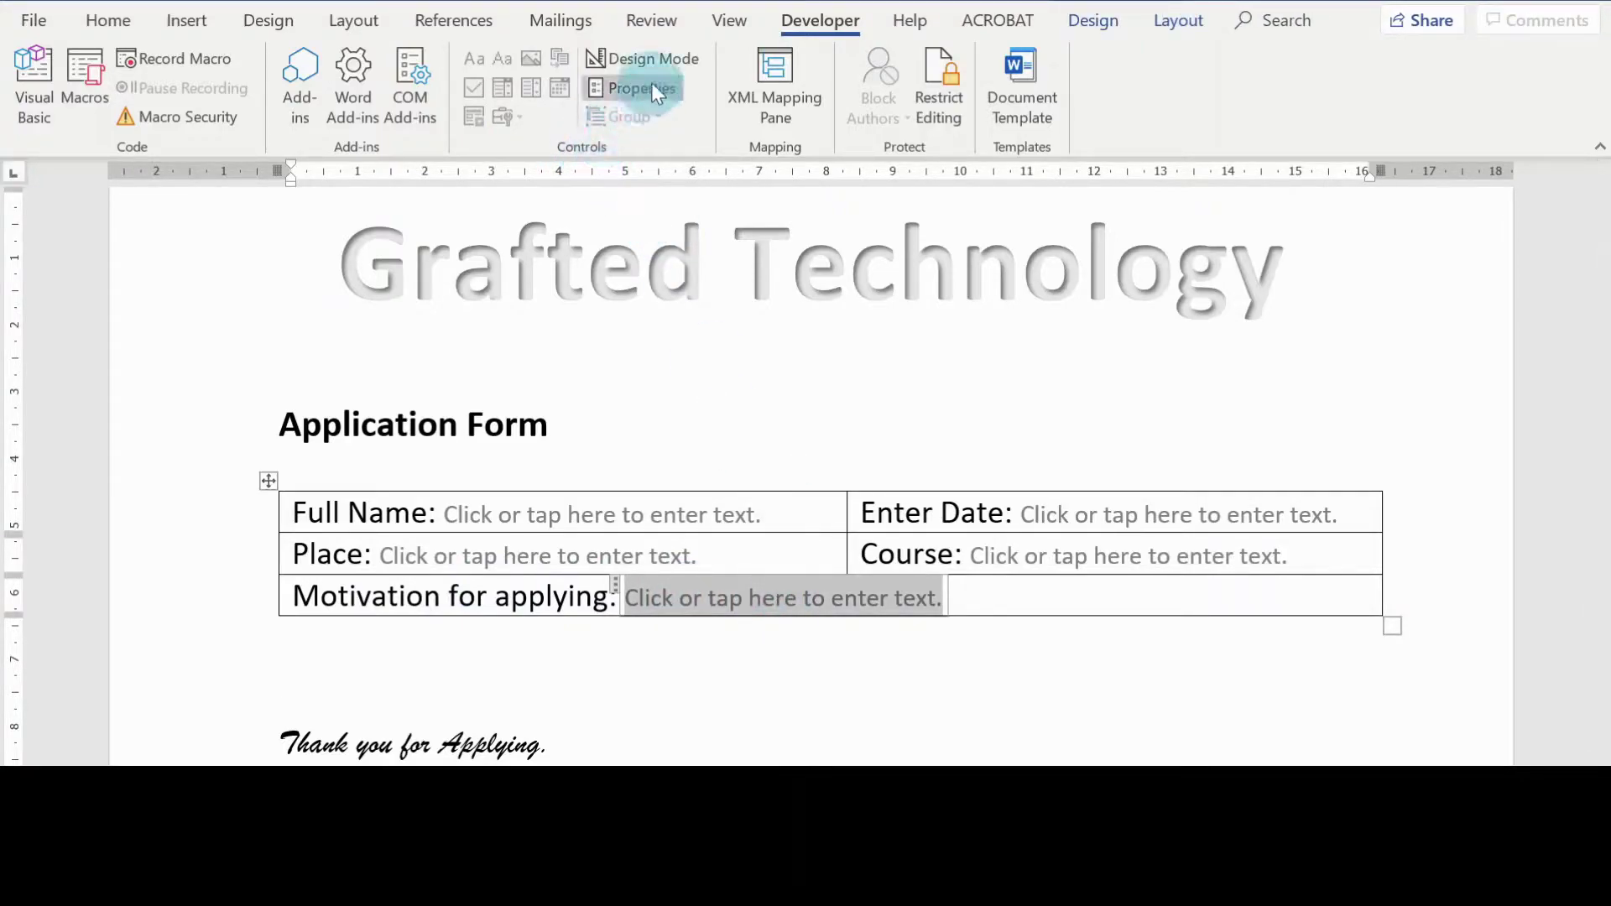
click(660, 61)
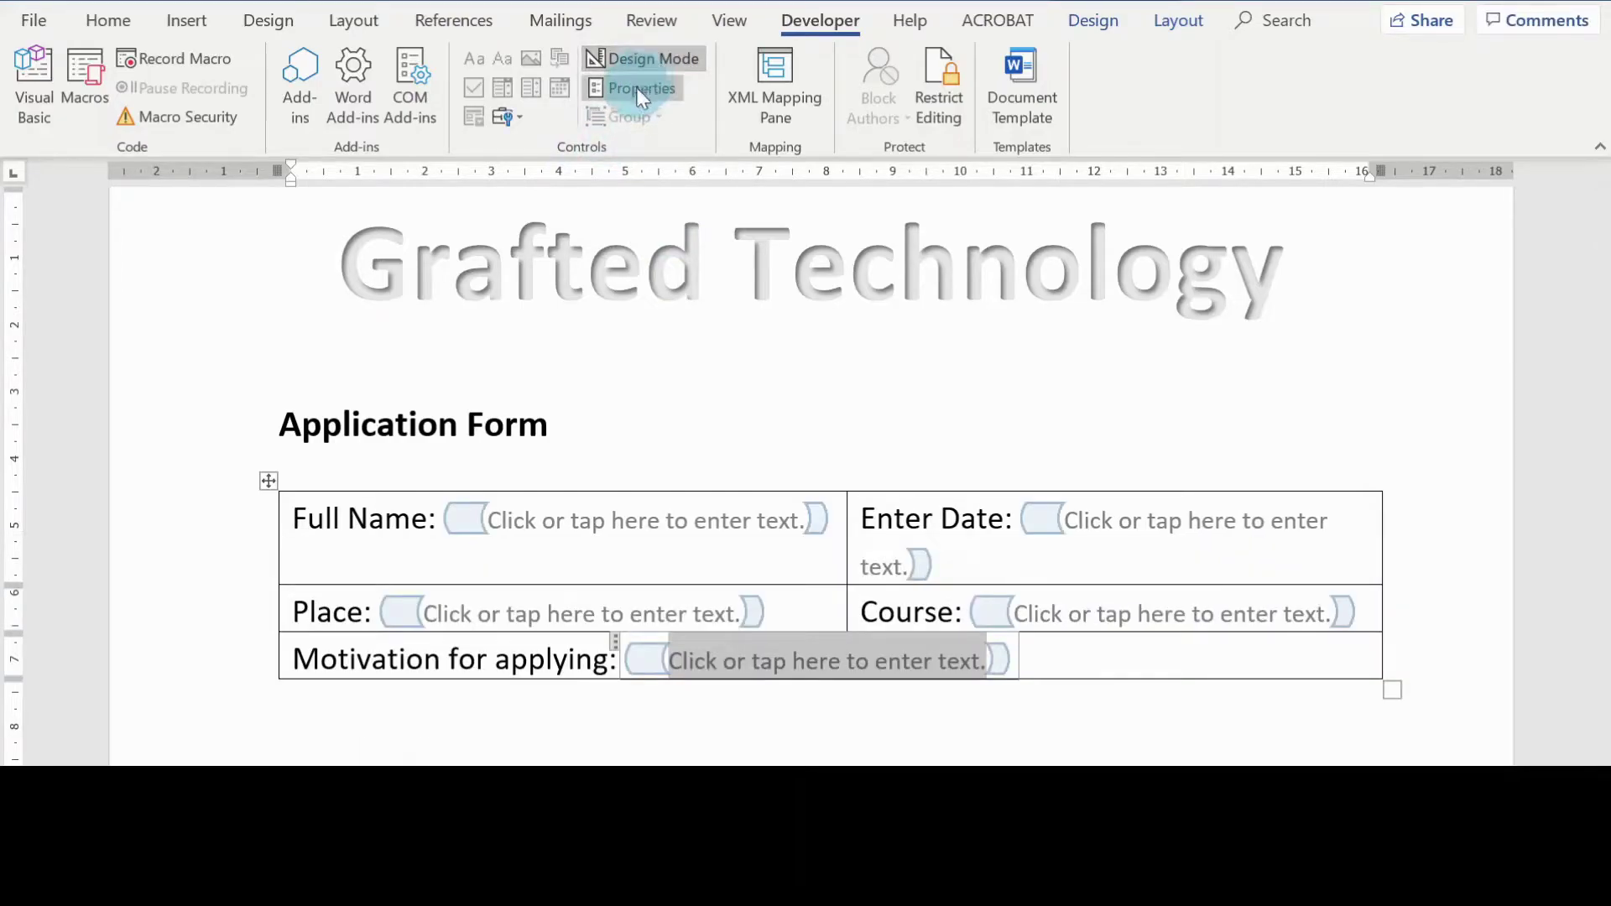
click(641, 94)
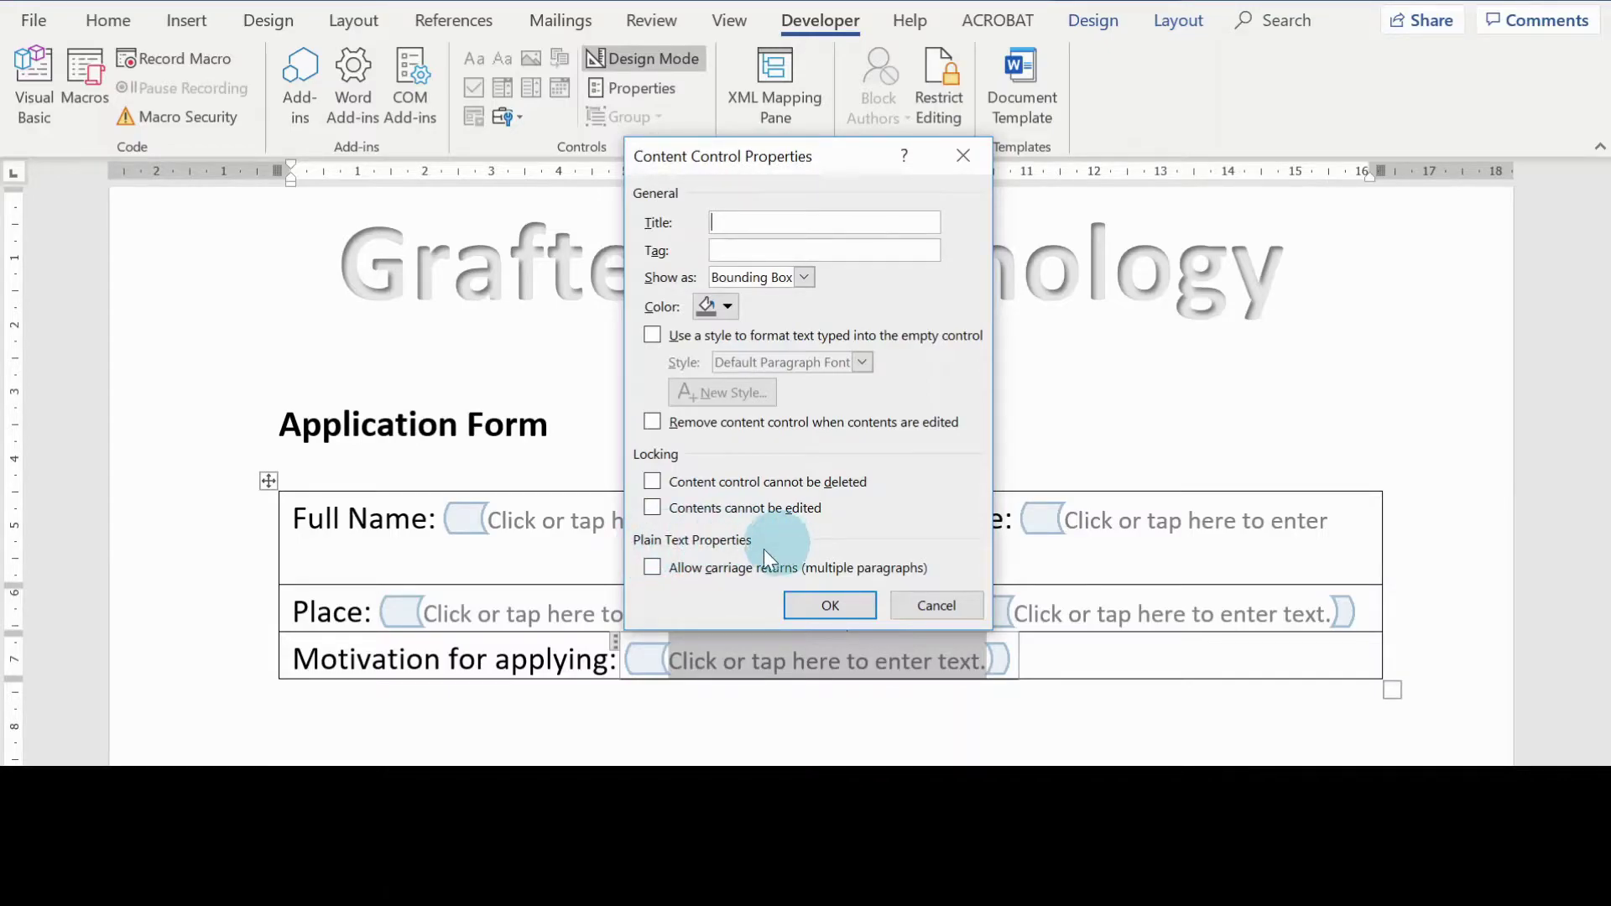
click(653, 568)
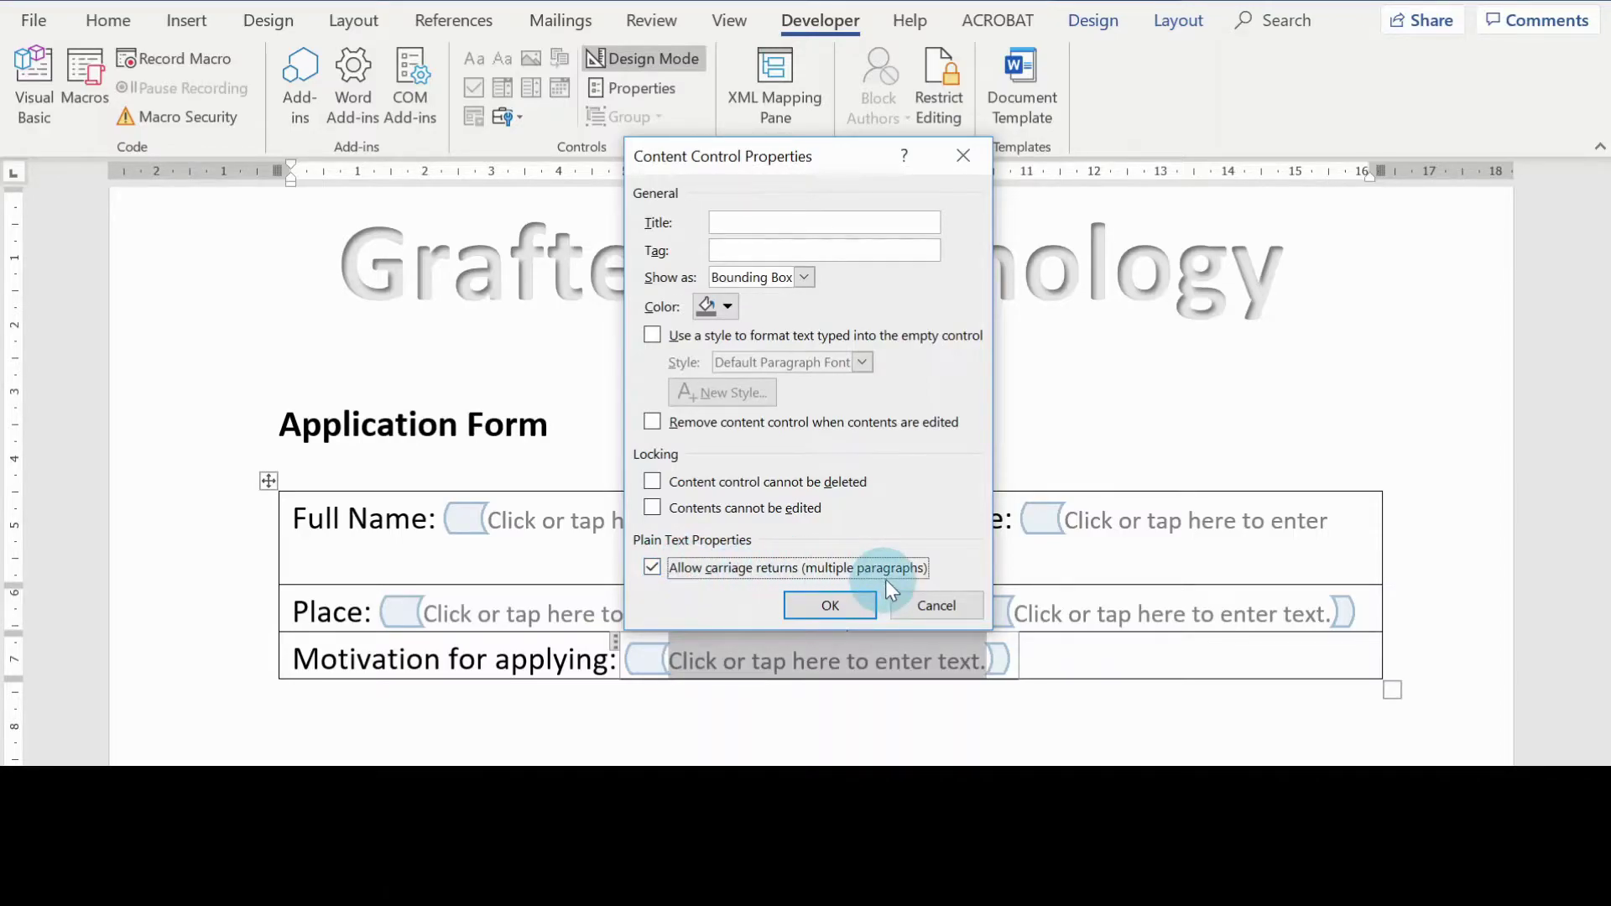
click(854, 608)
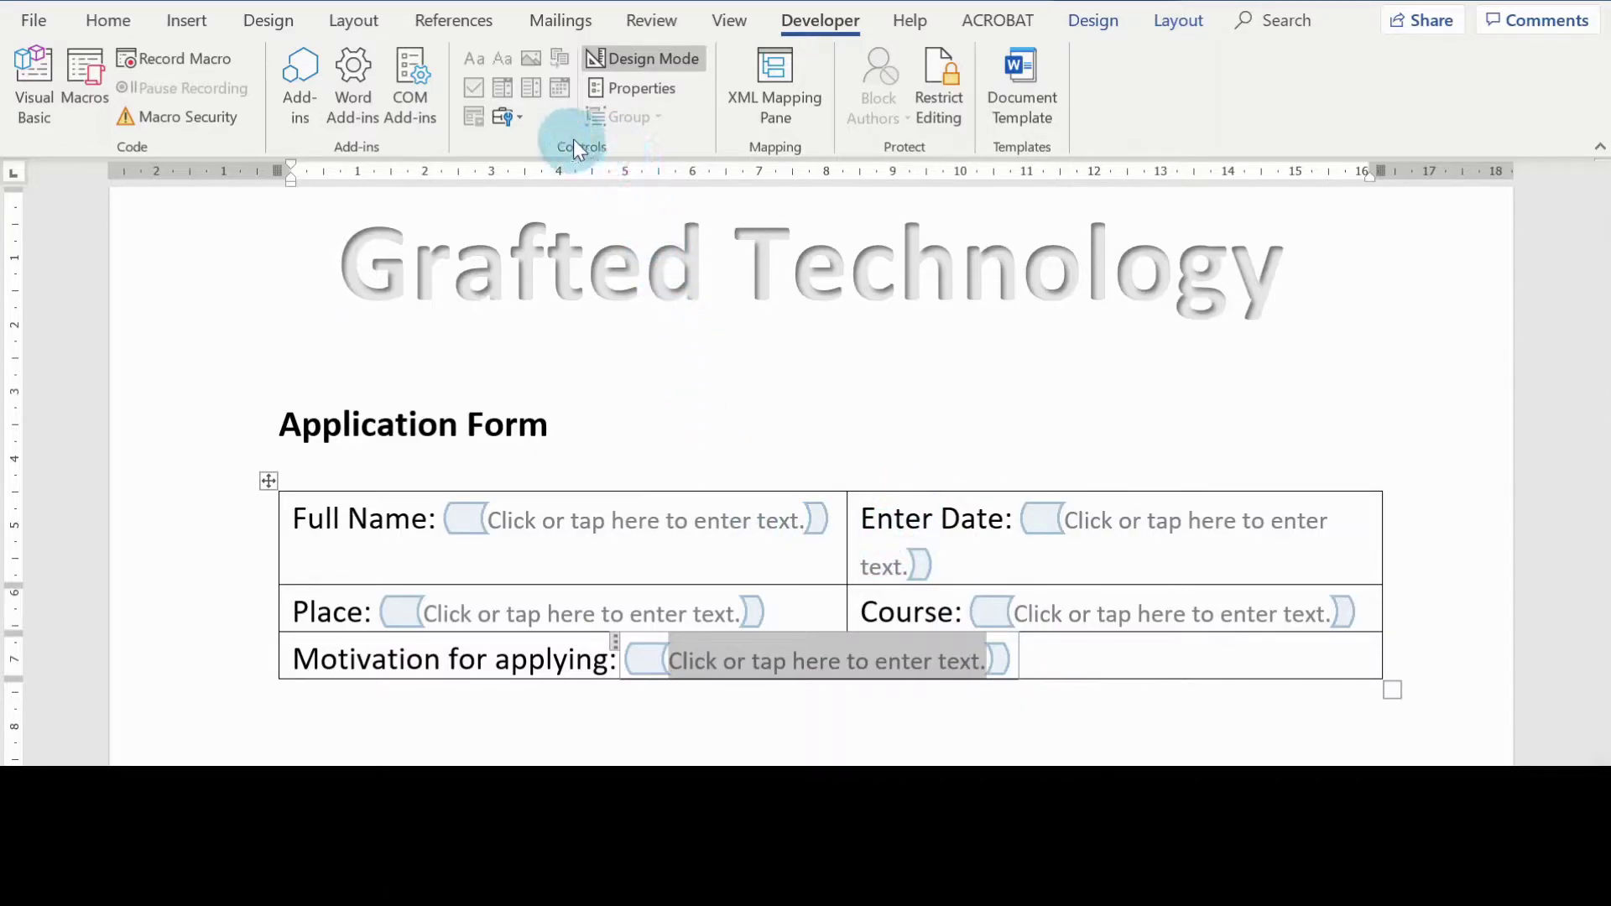
click(652, 59)
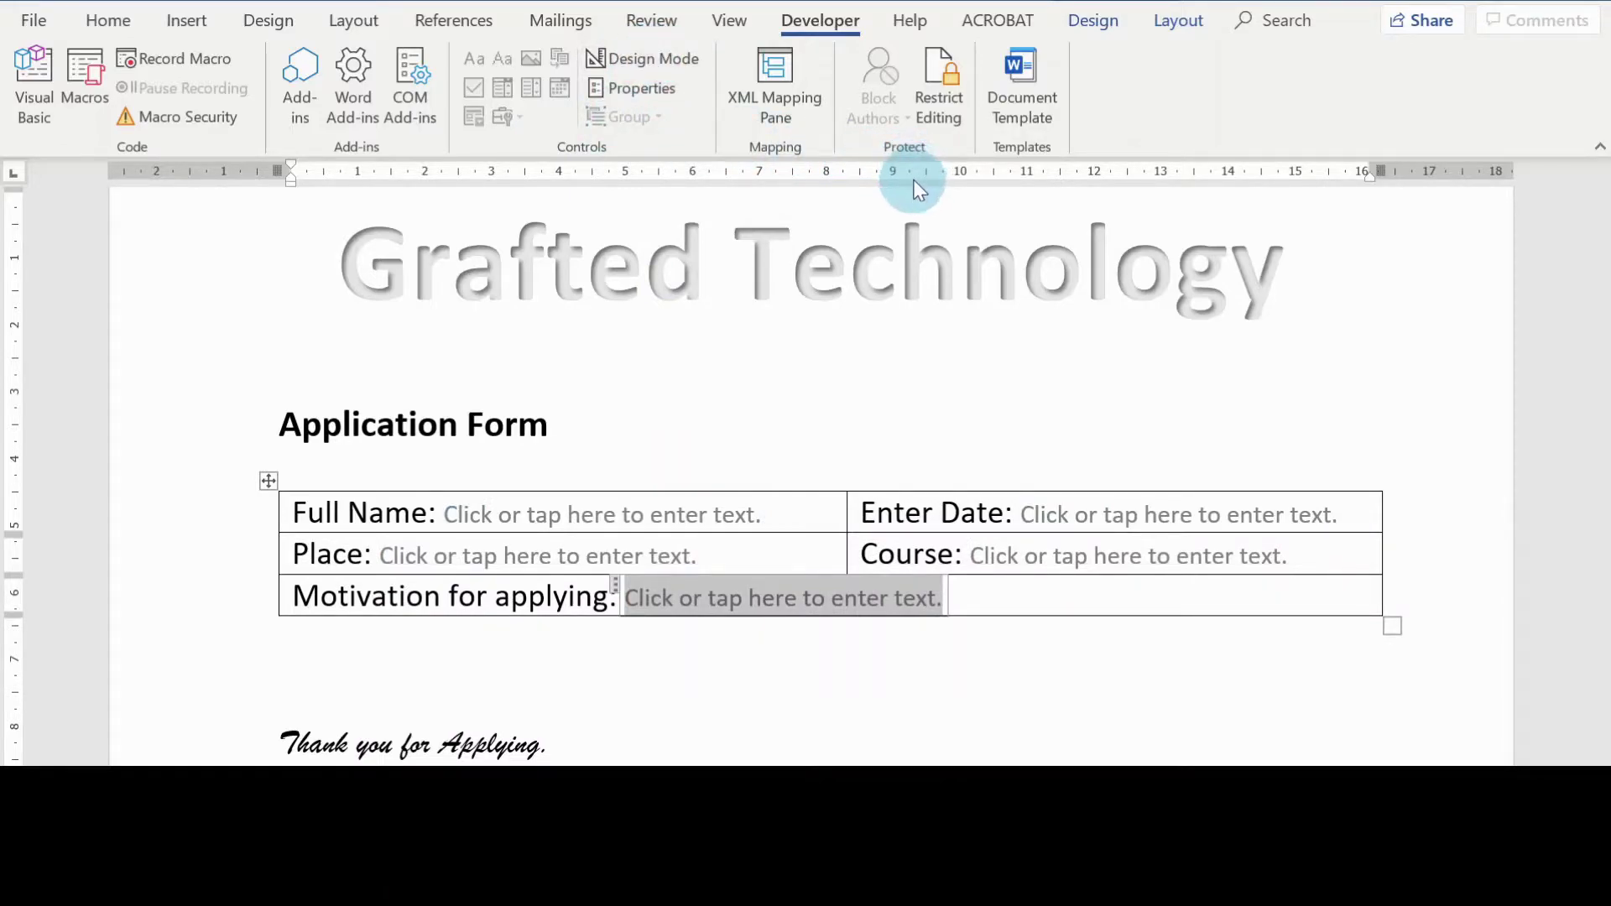
Restrict editing to Filling in forms and enforce protection without a password.
click(940, 94)
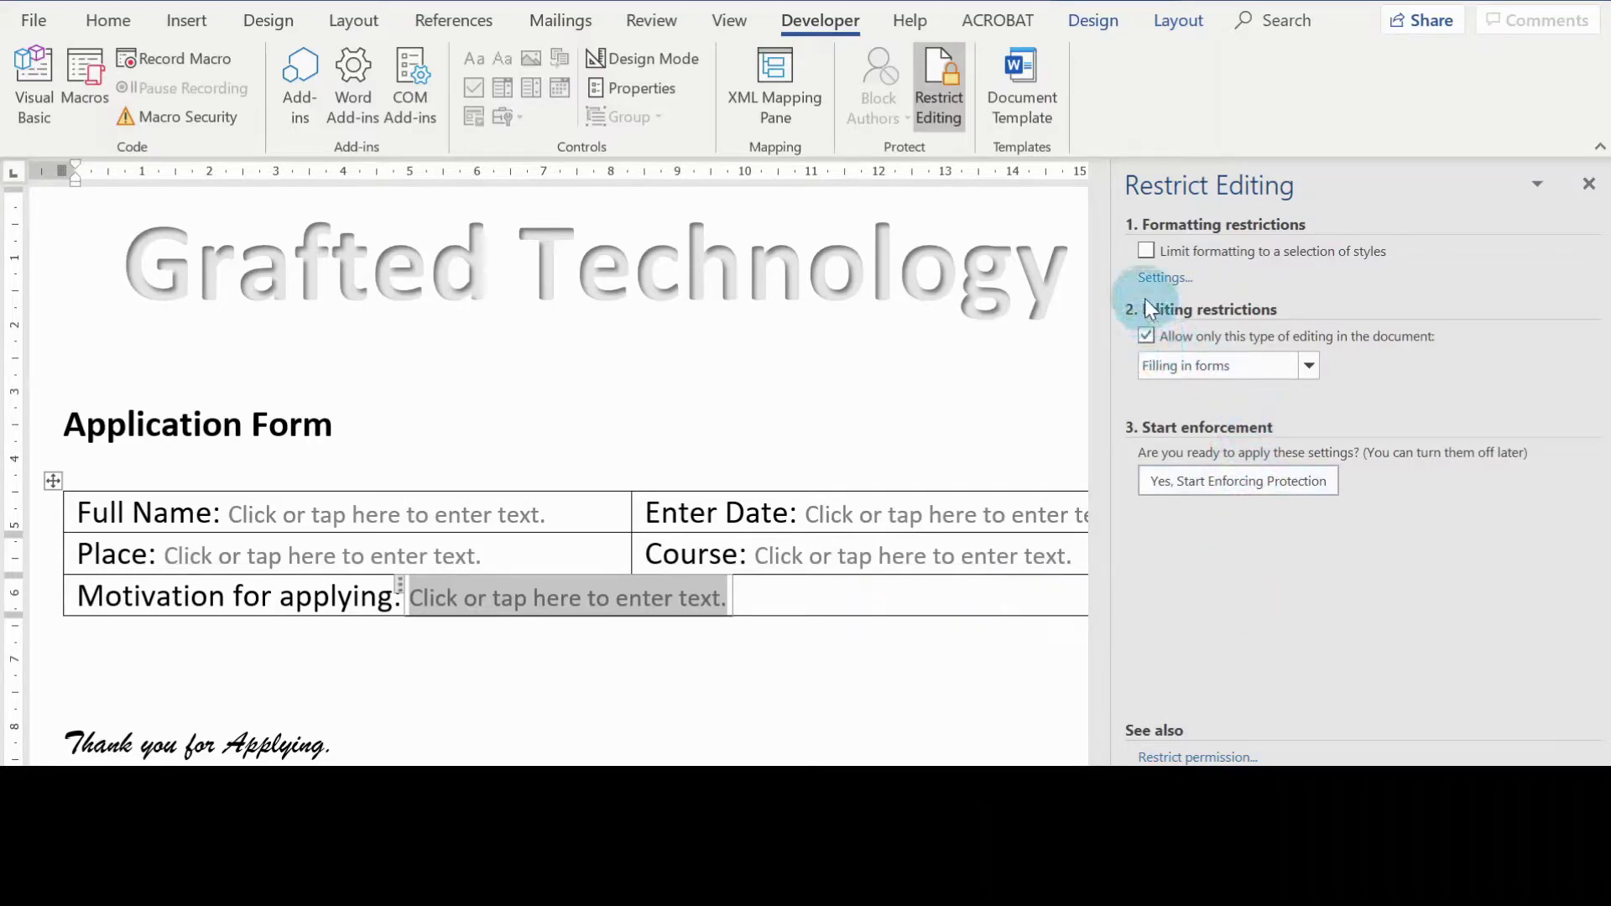
click(1146, 336)
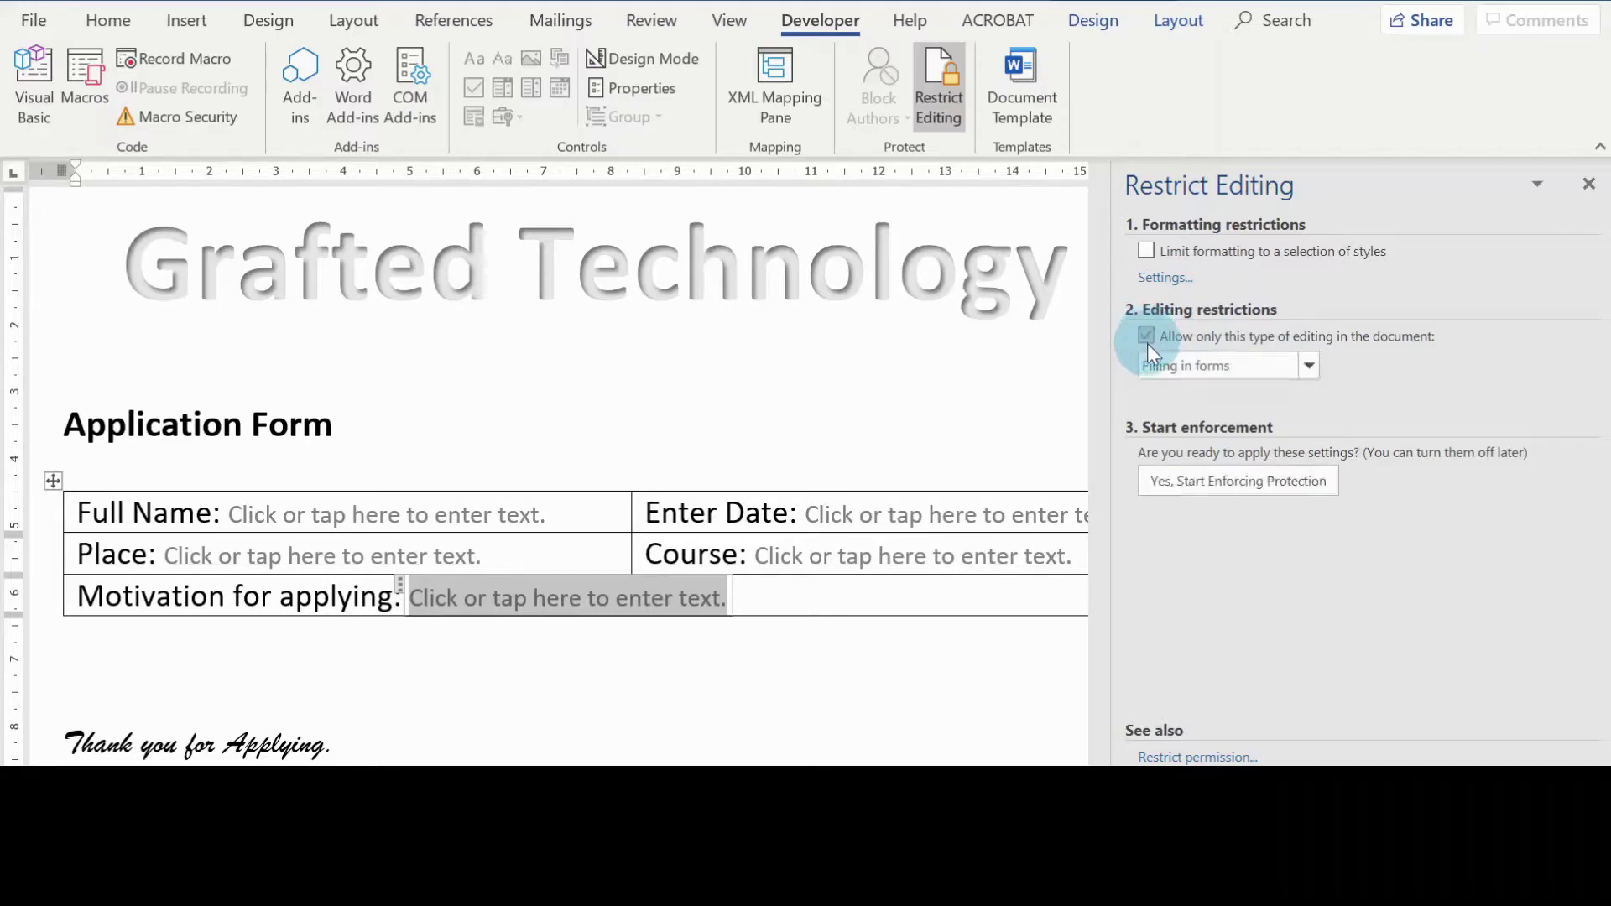
click(1307, 367)
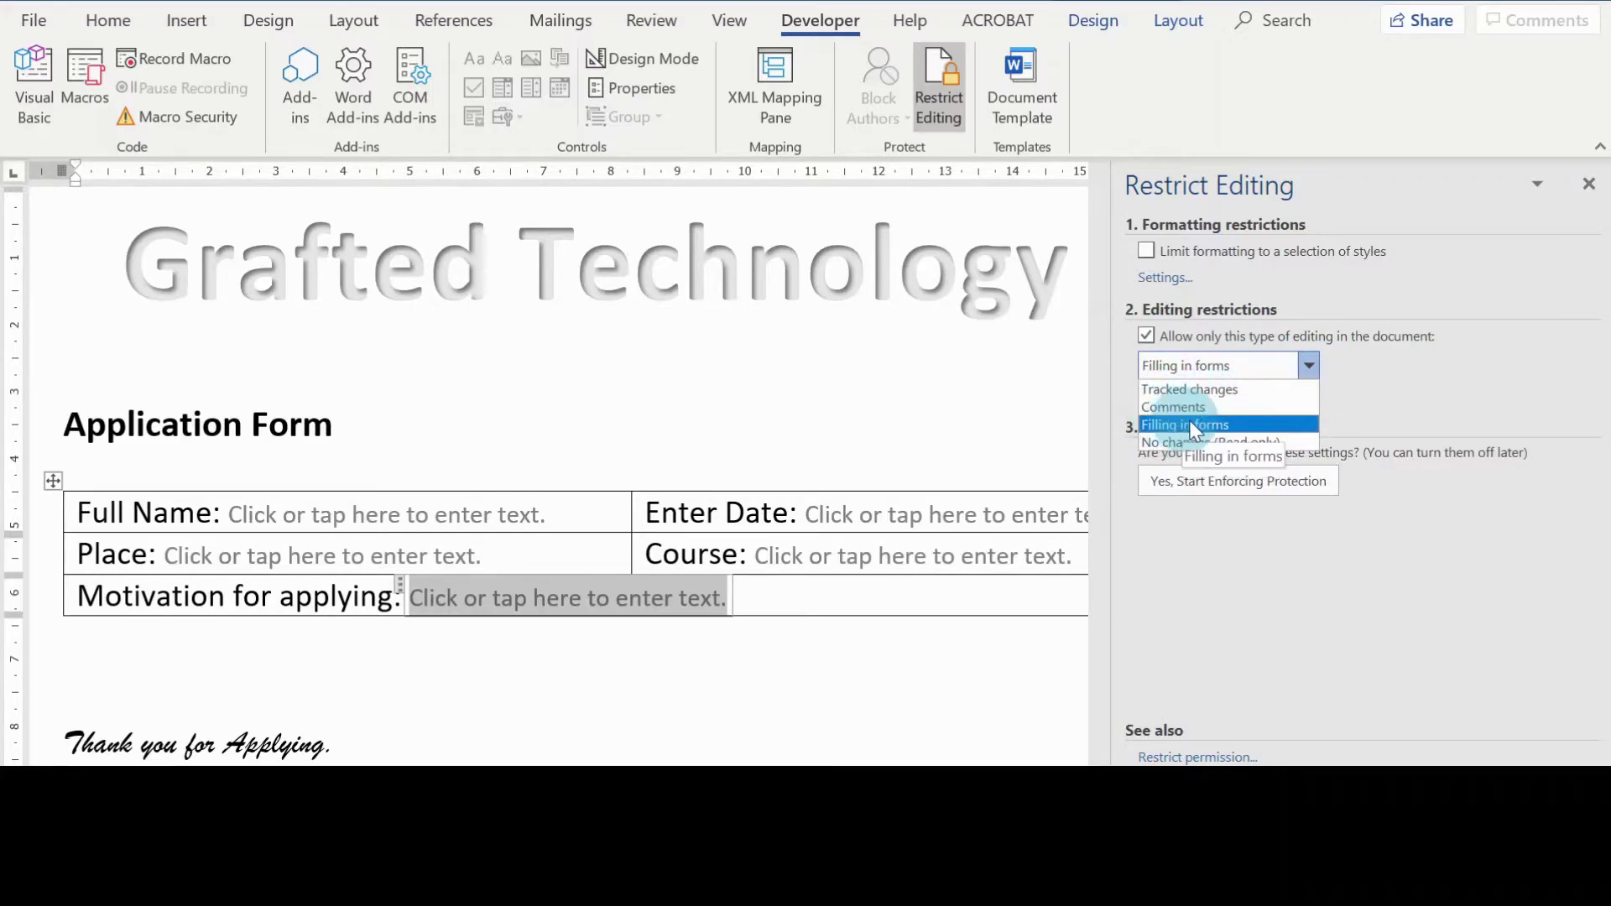
click(1240, 428)
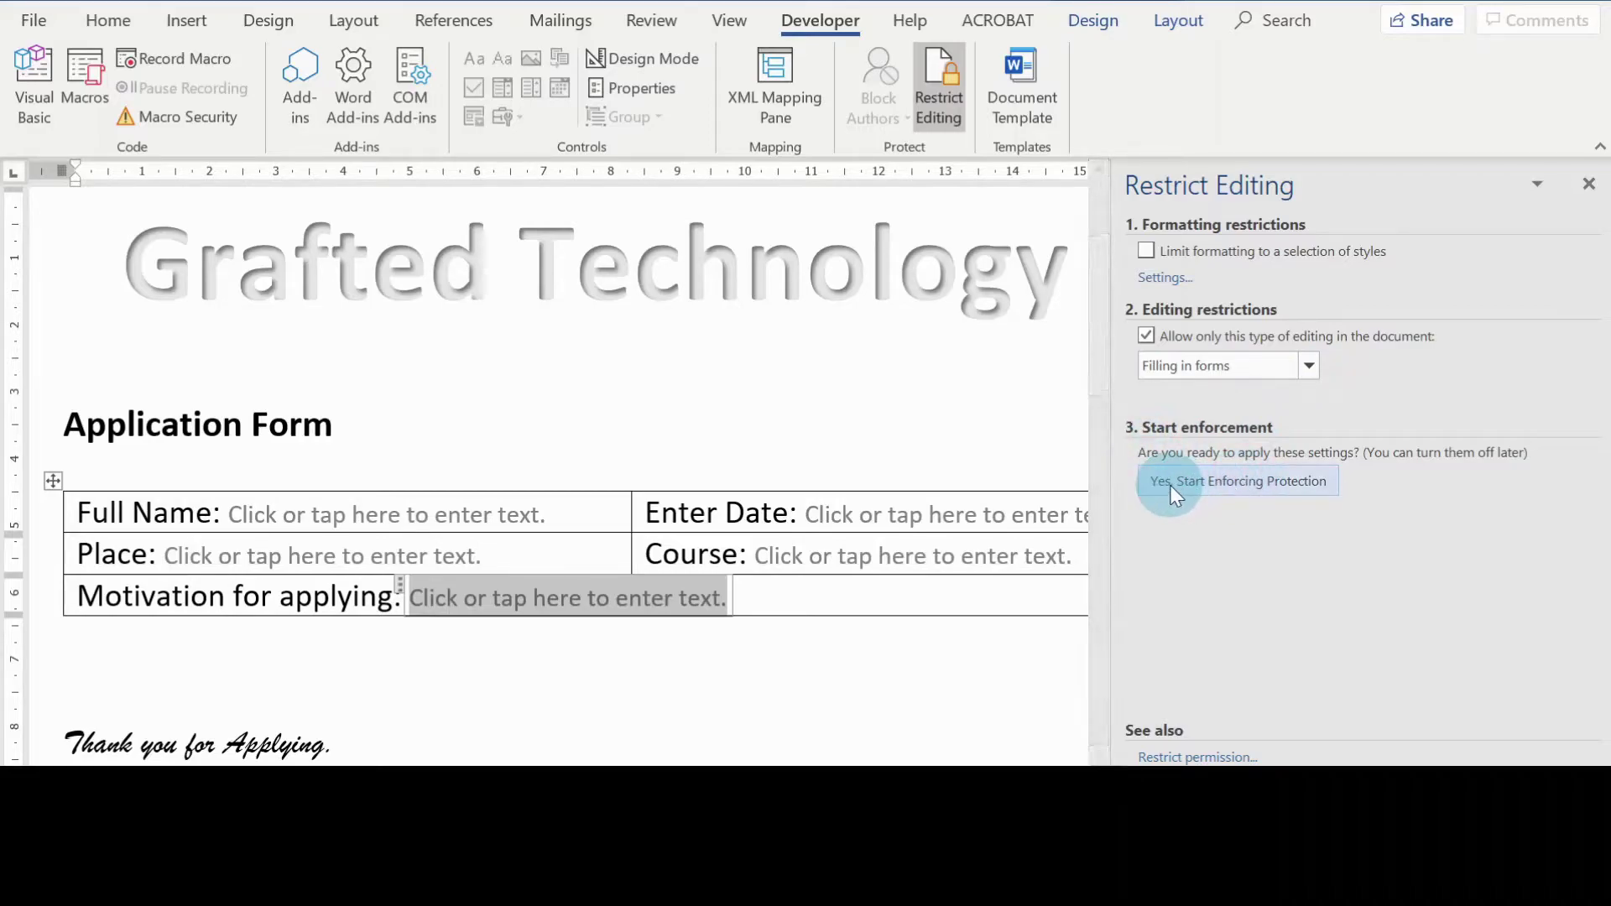
click(1296, 480)
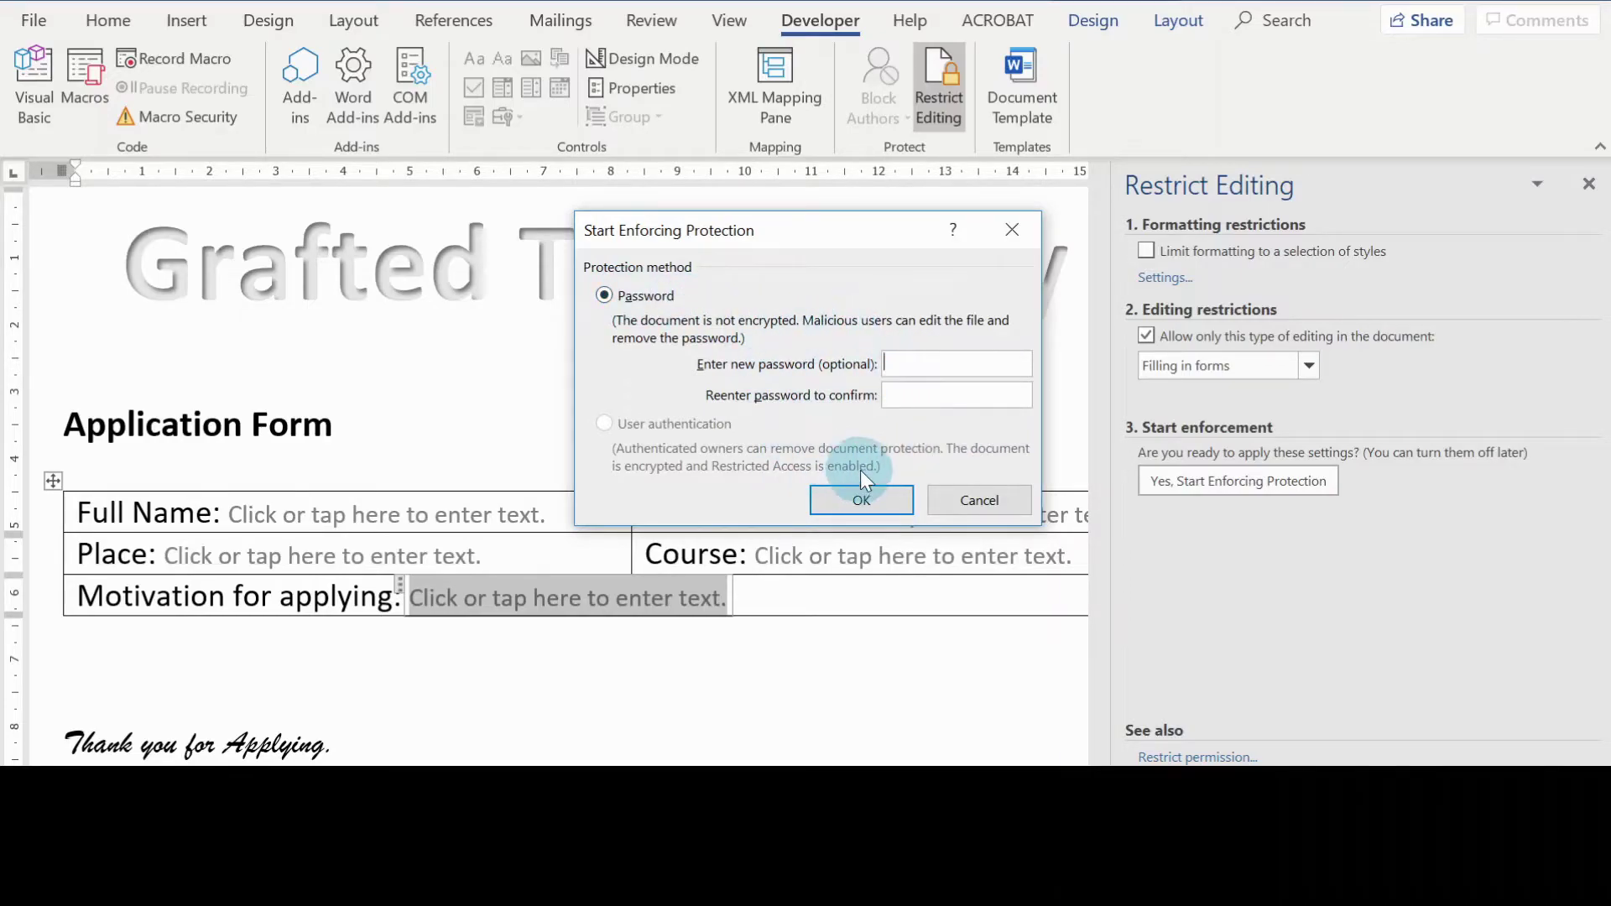
click(872, 499)
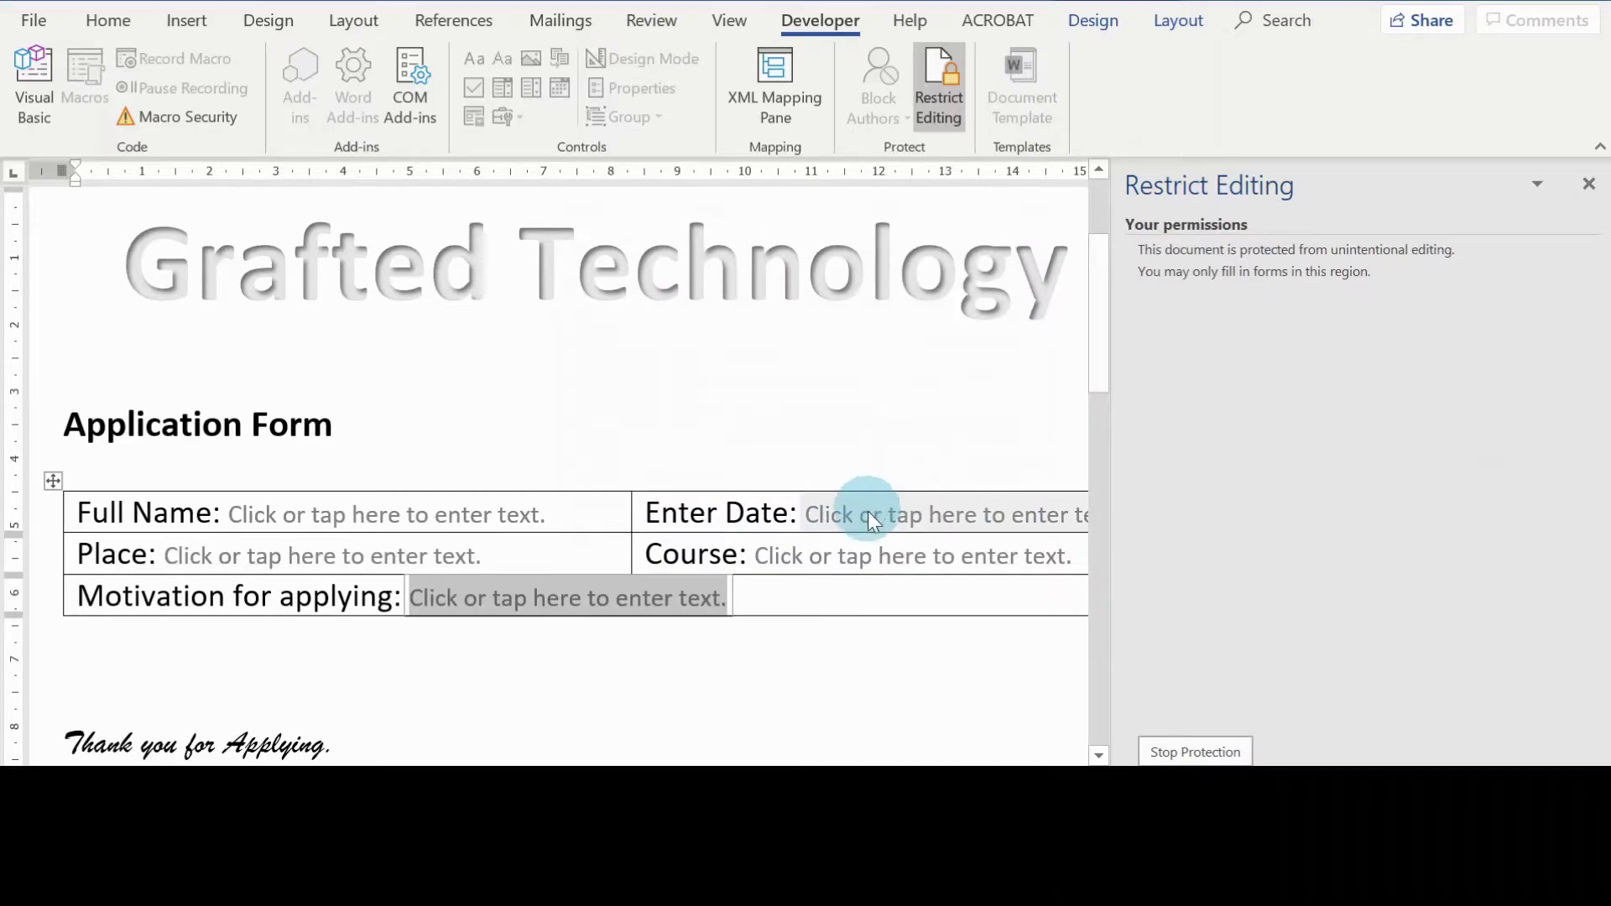
Close the Restrict Editing pane, test the Motivation field, and switch to Document4.
click(1590, 186)
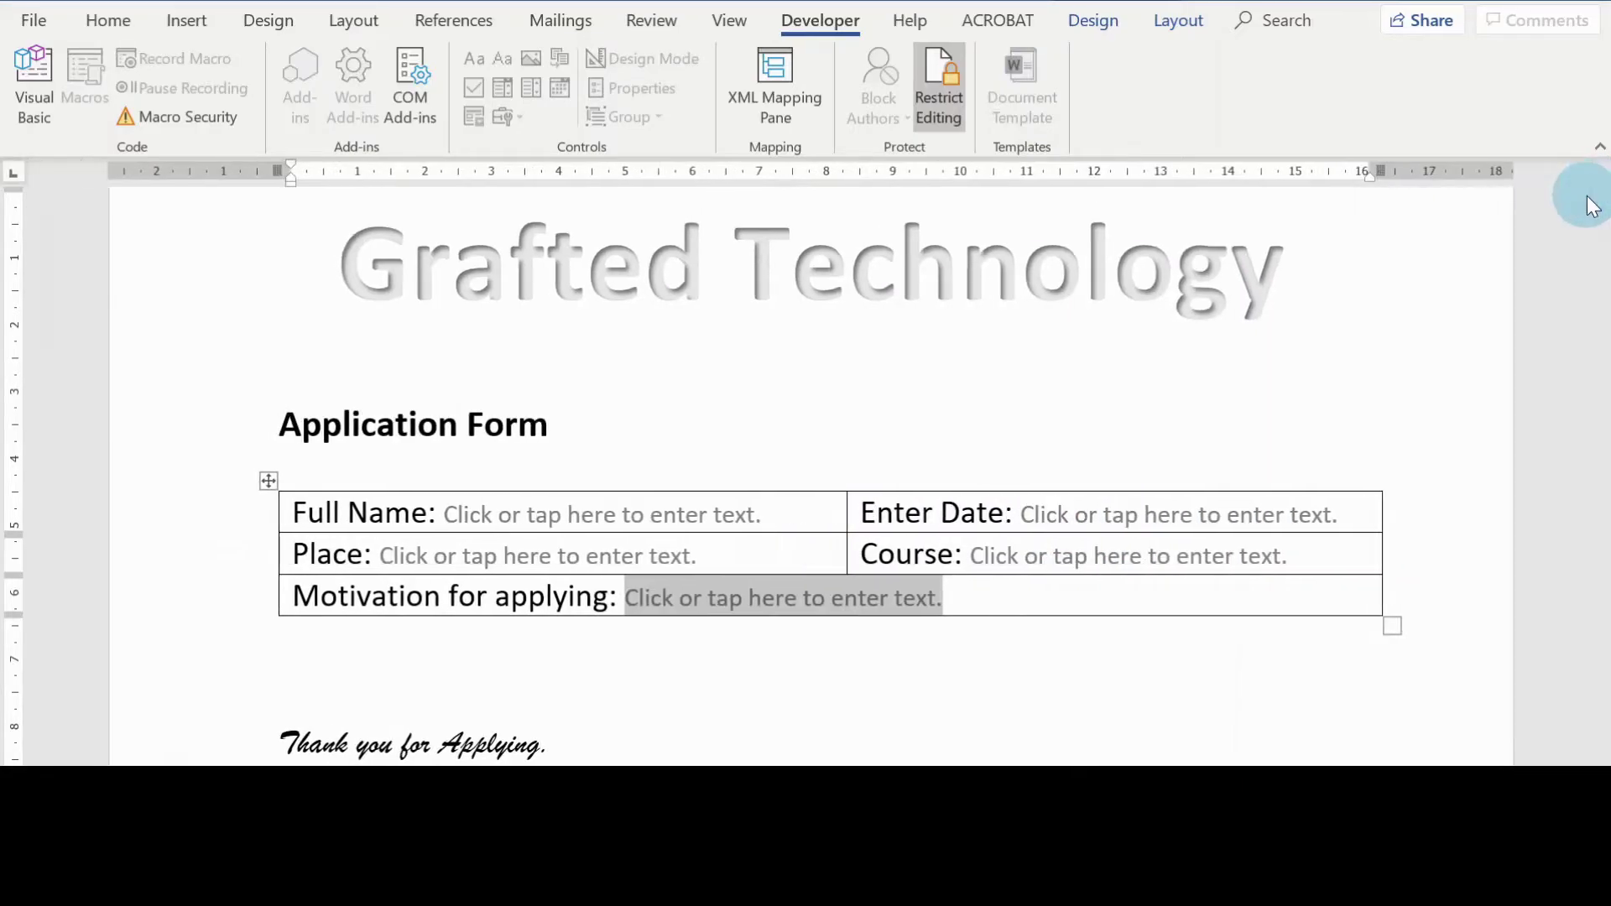
scroll(1250, 538, down, 1)
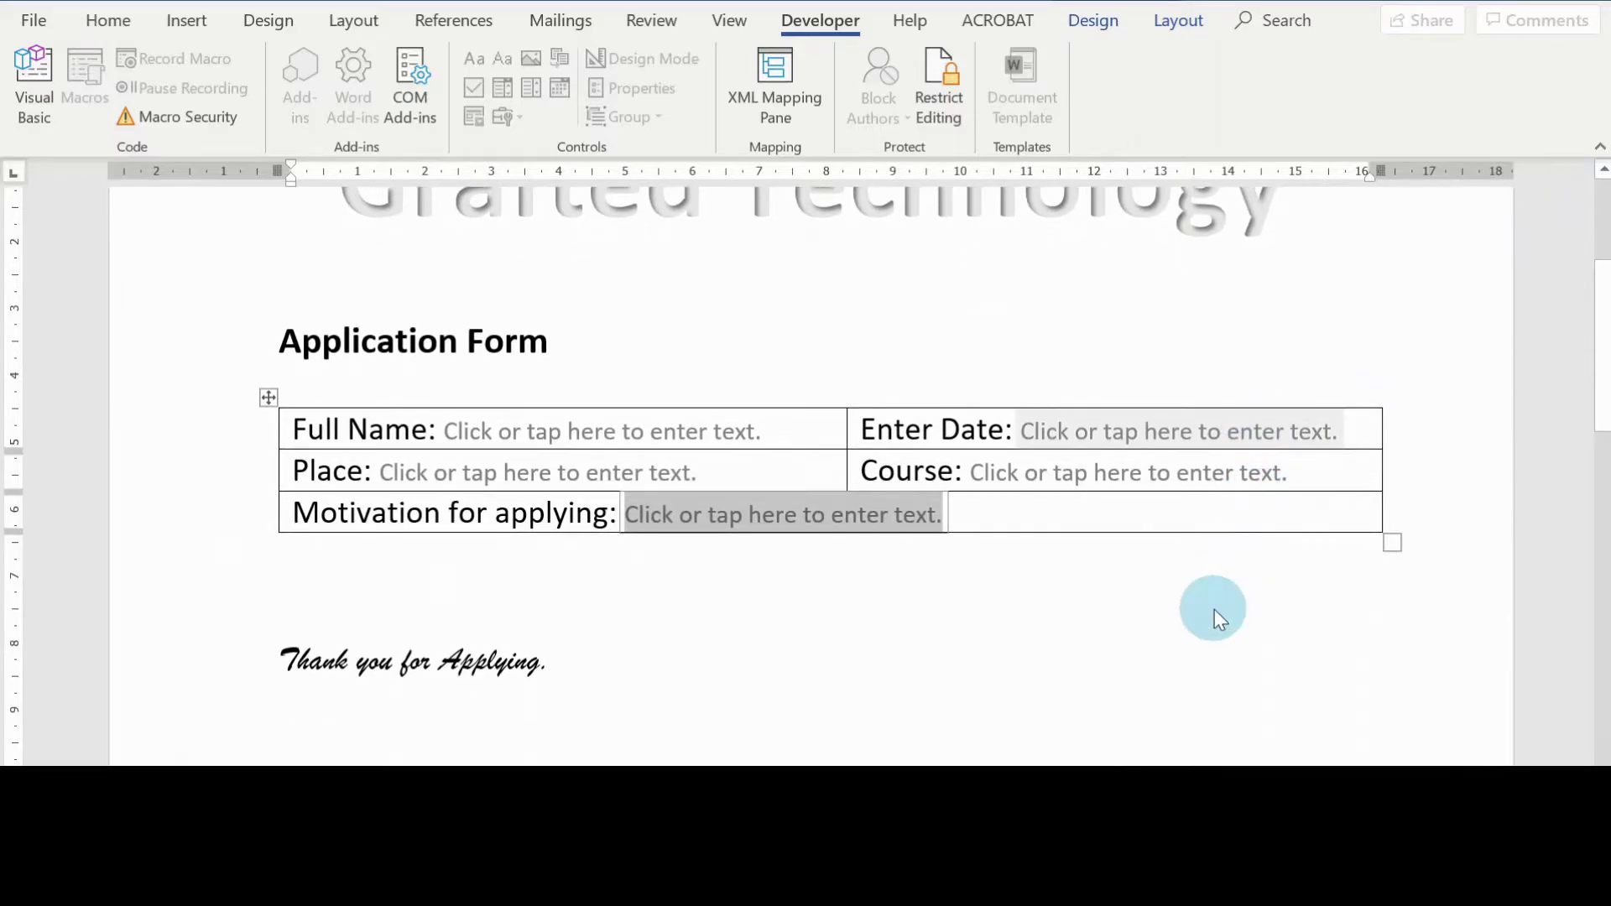
scroll(1076, 627, up, 1)
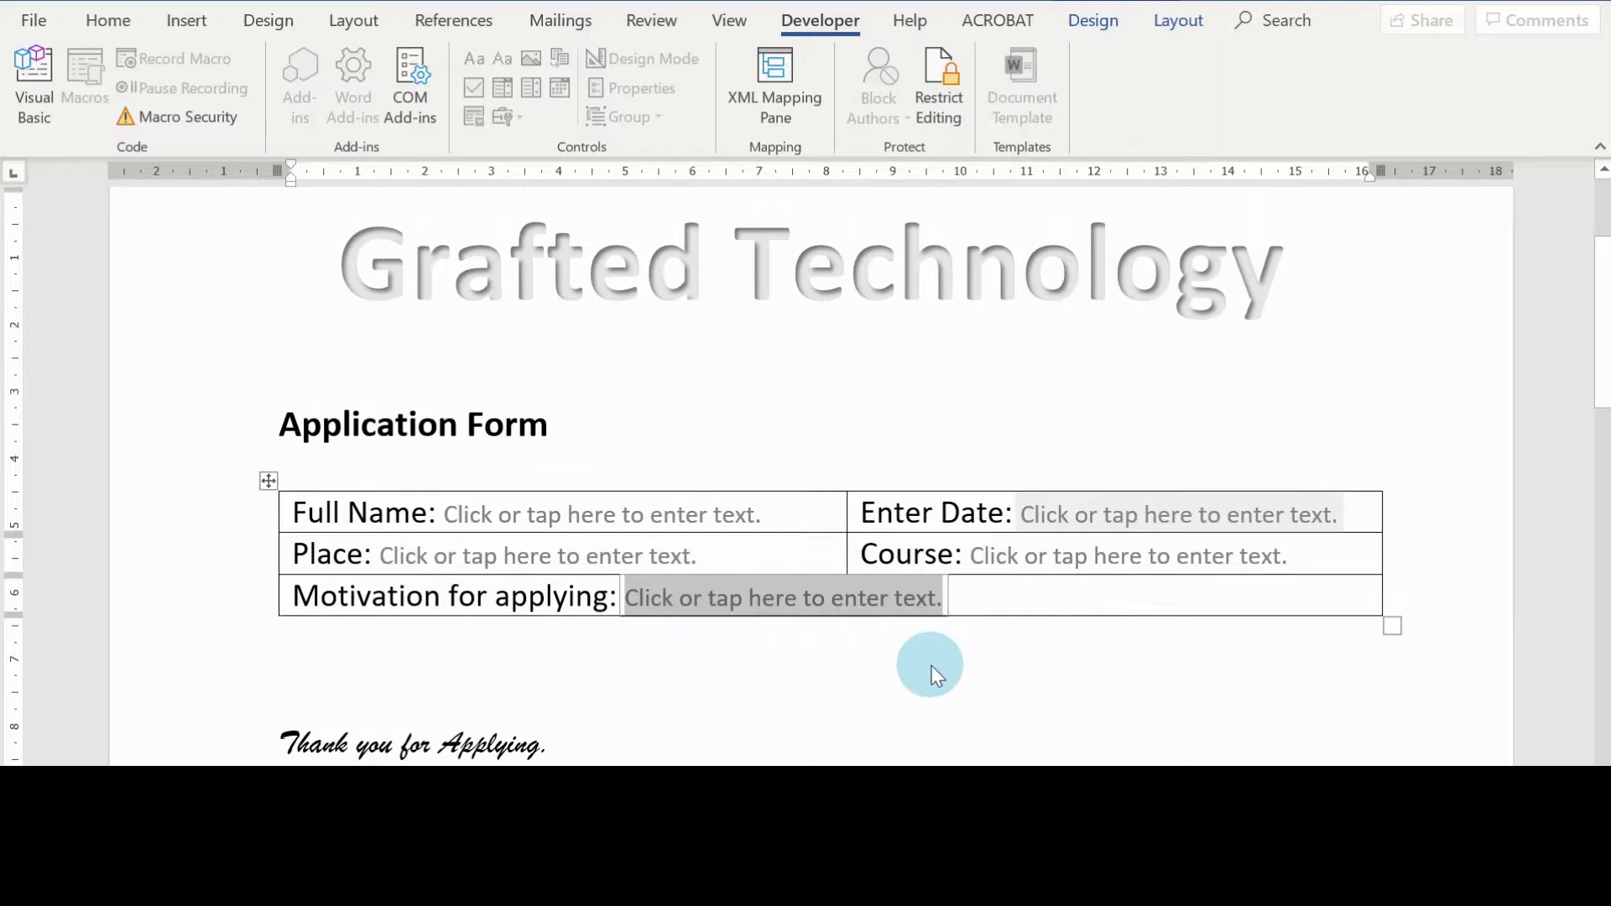
click(682, 628)
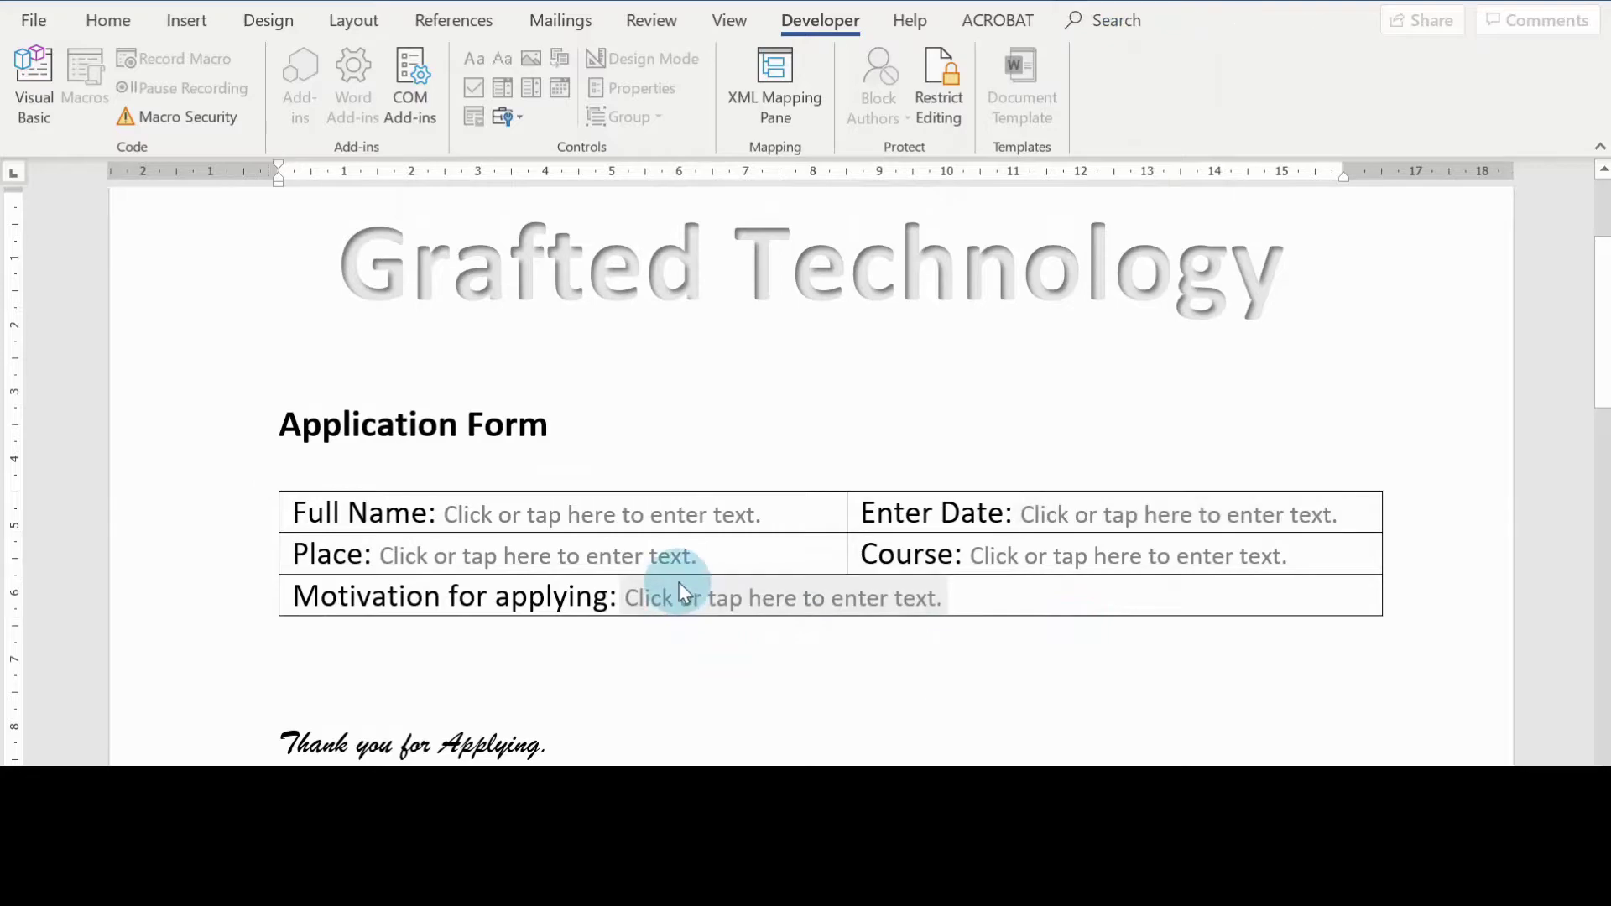
click(798, 600)
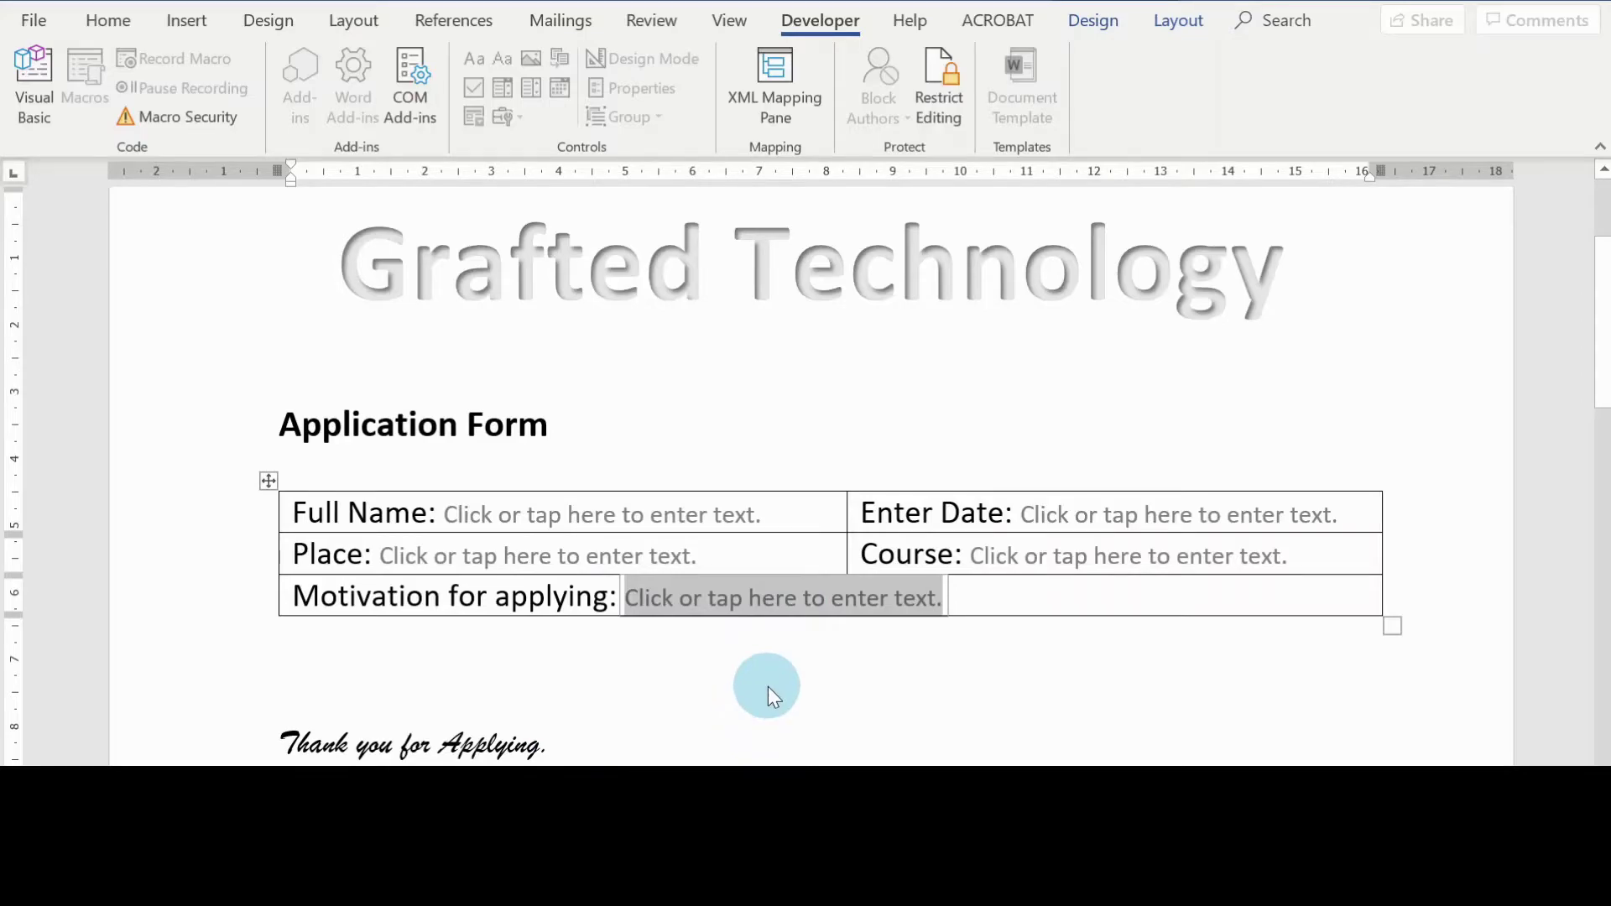
click(405, 888)
click(651, 730)
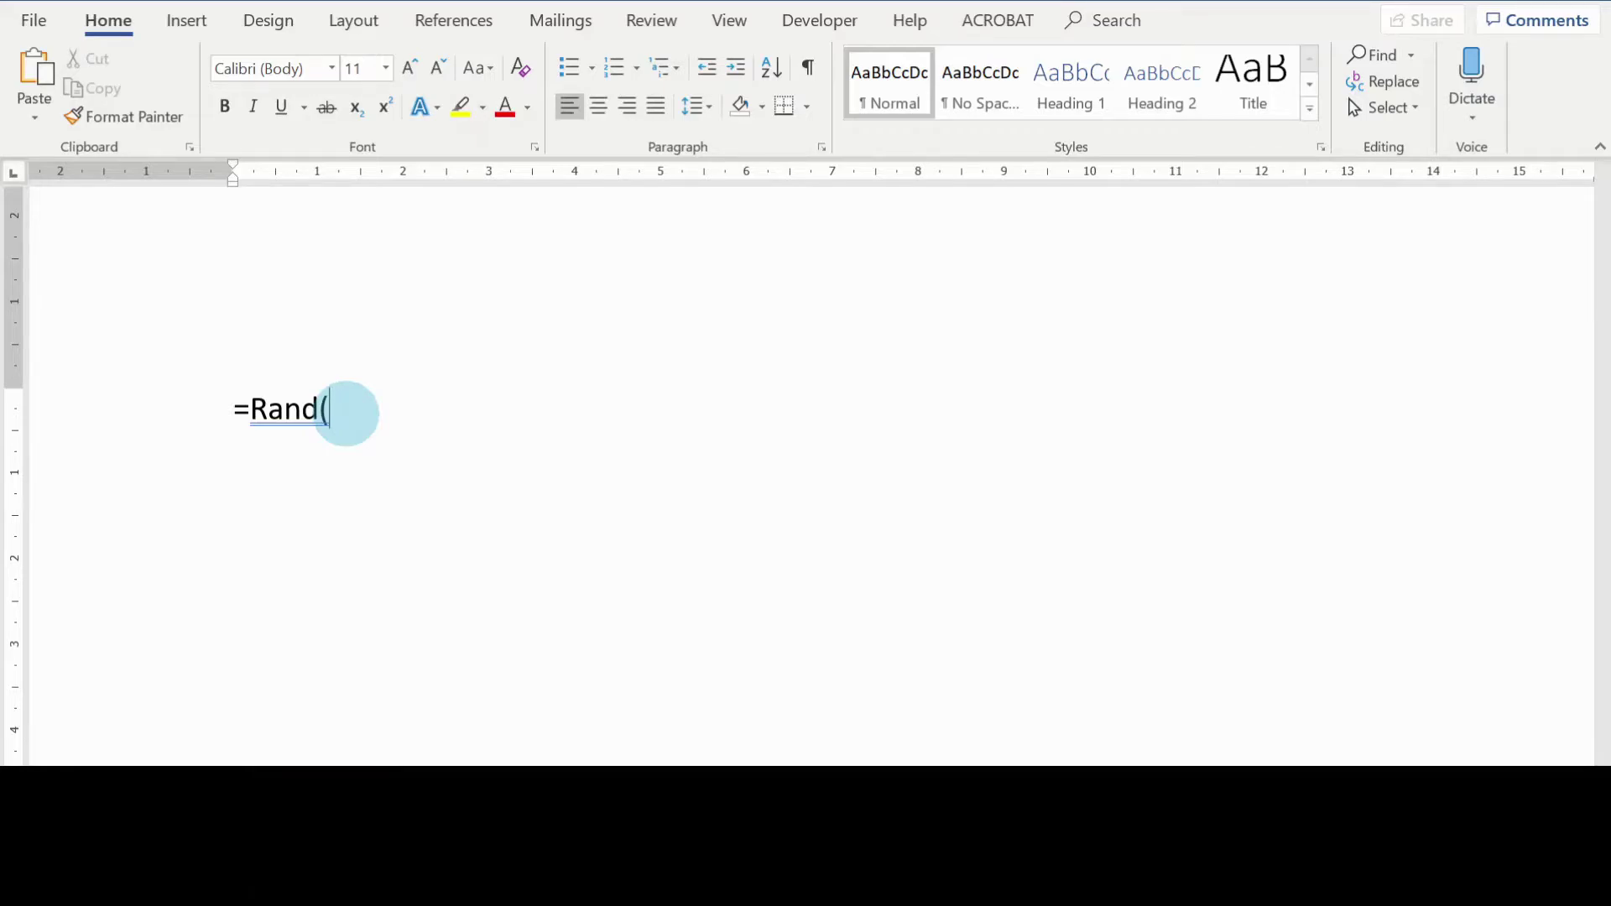
Complete the formula as =Rand(8,8) and run it to generate sample paragraphs.
text(8,8))
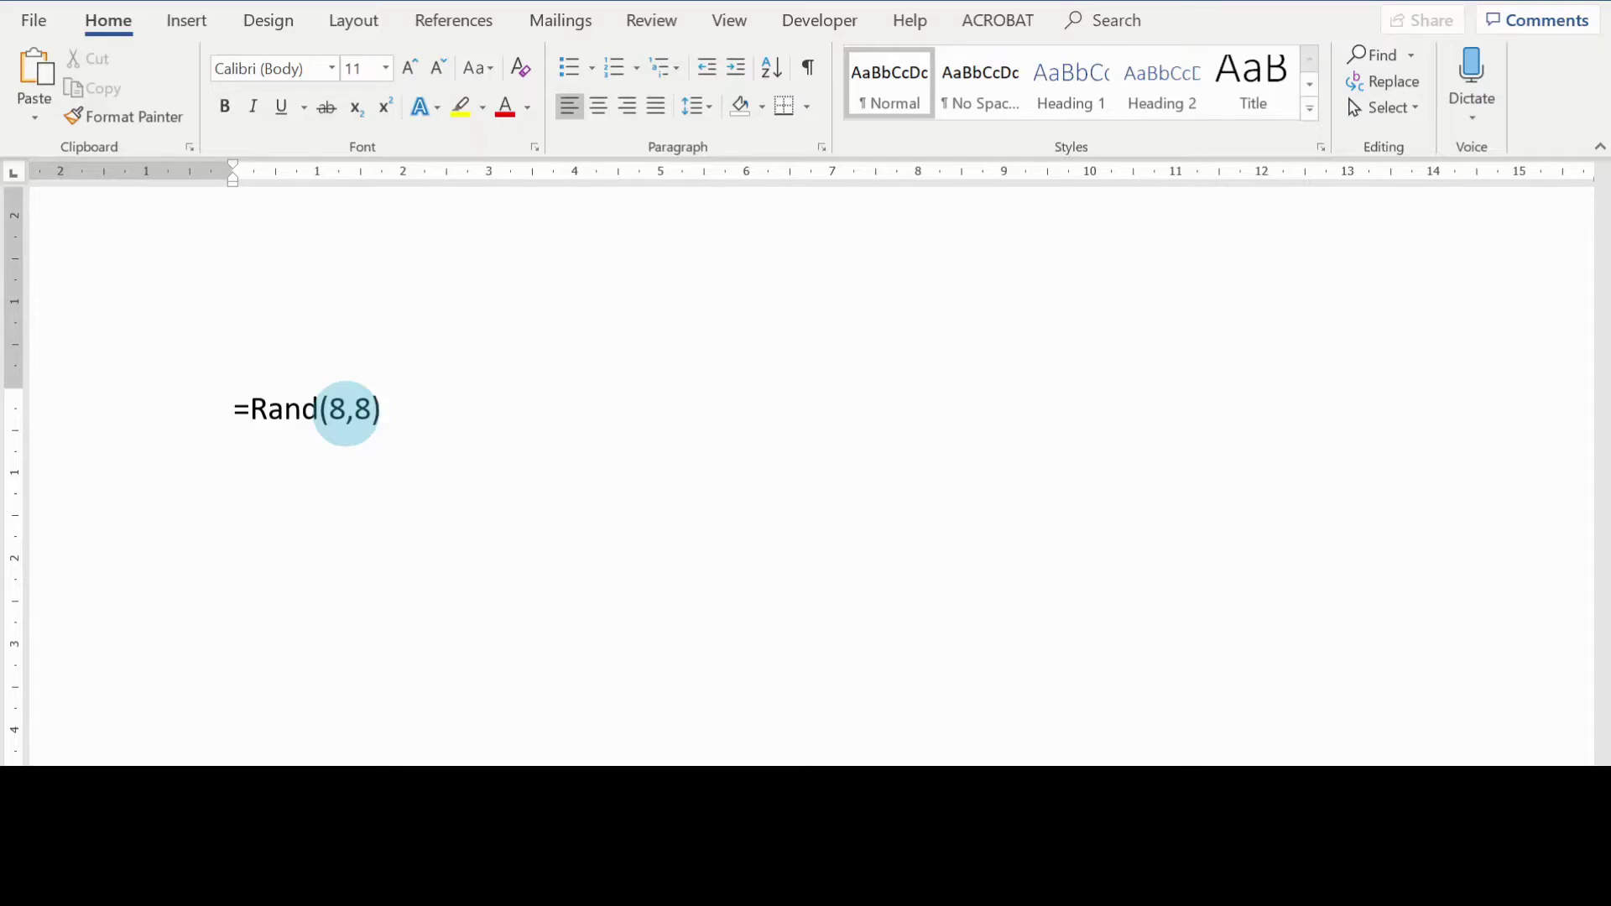
key(Return)
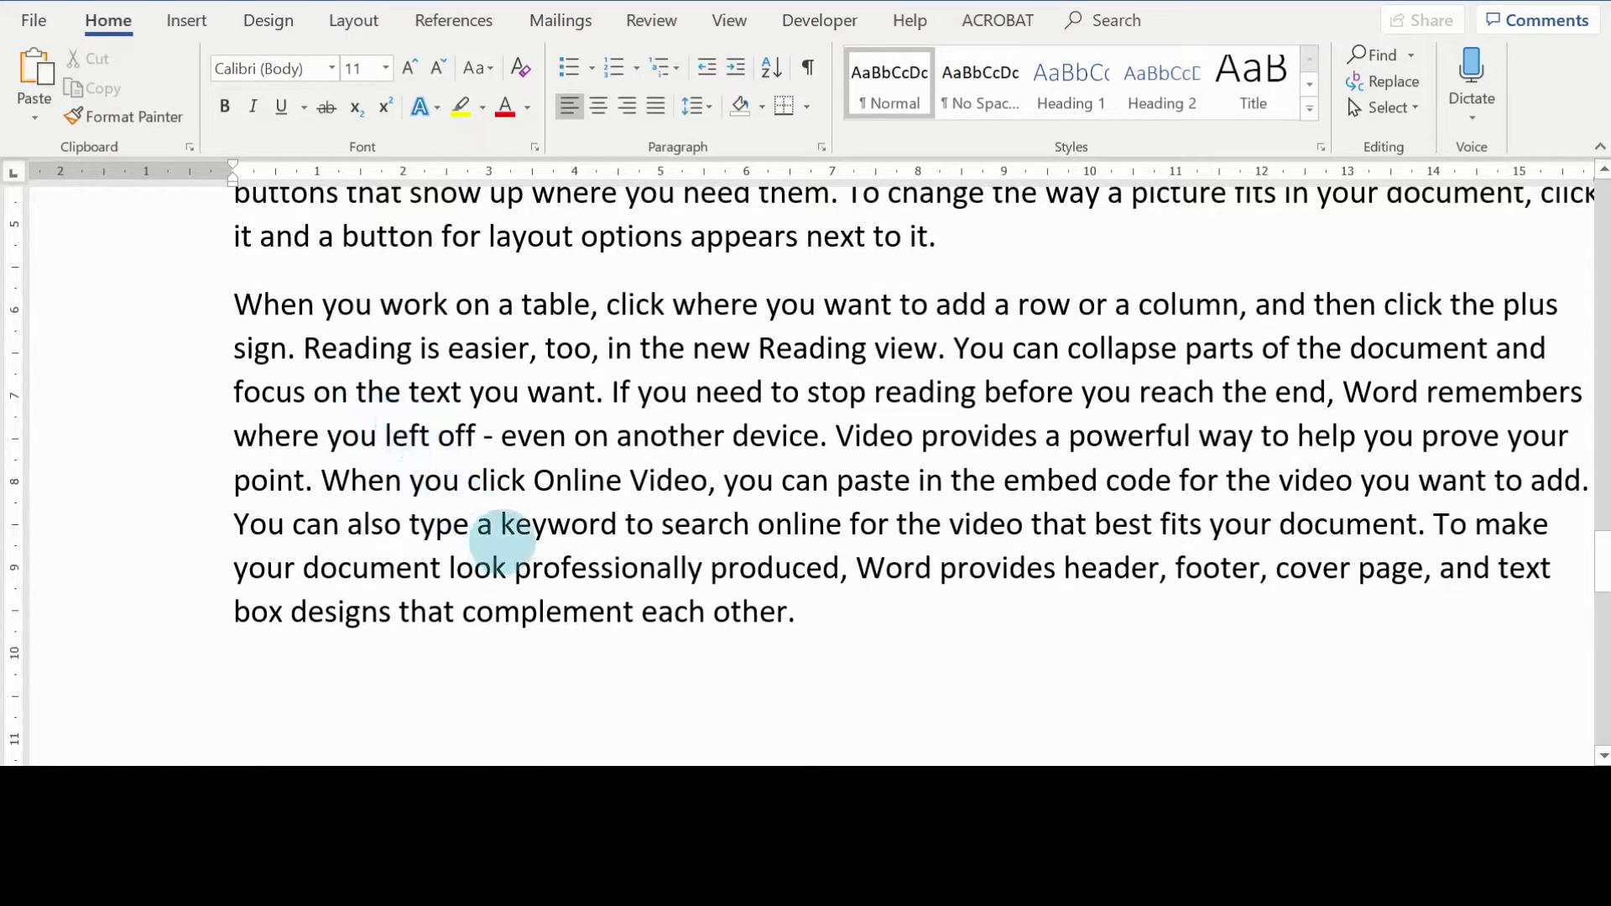
scroll(664, 525, down, 2)
scroll(664, 525, up, 8)
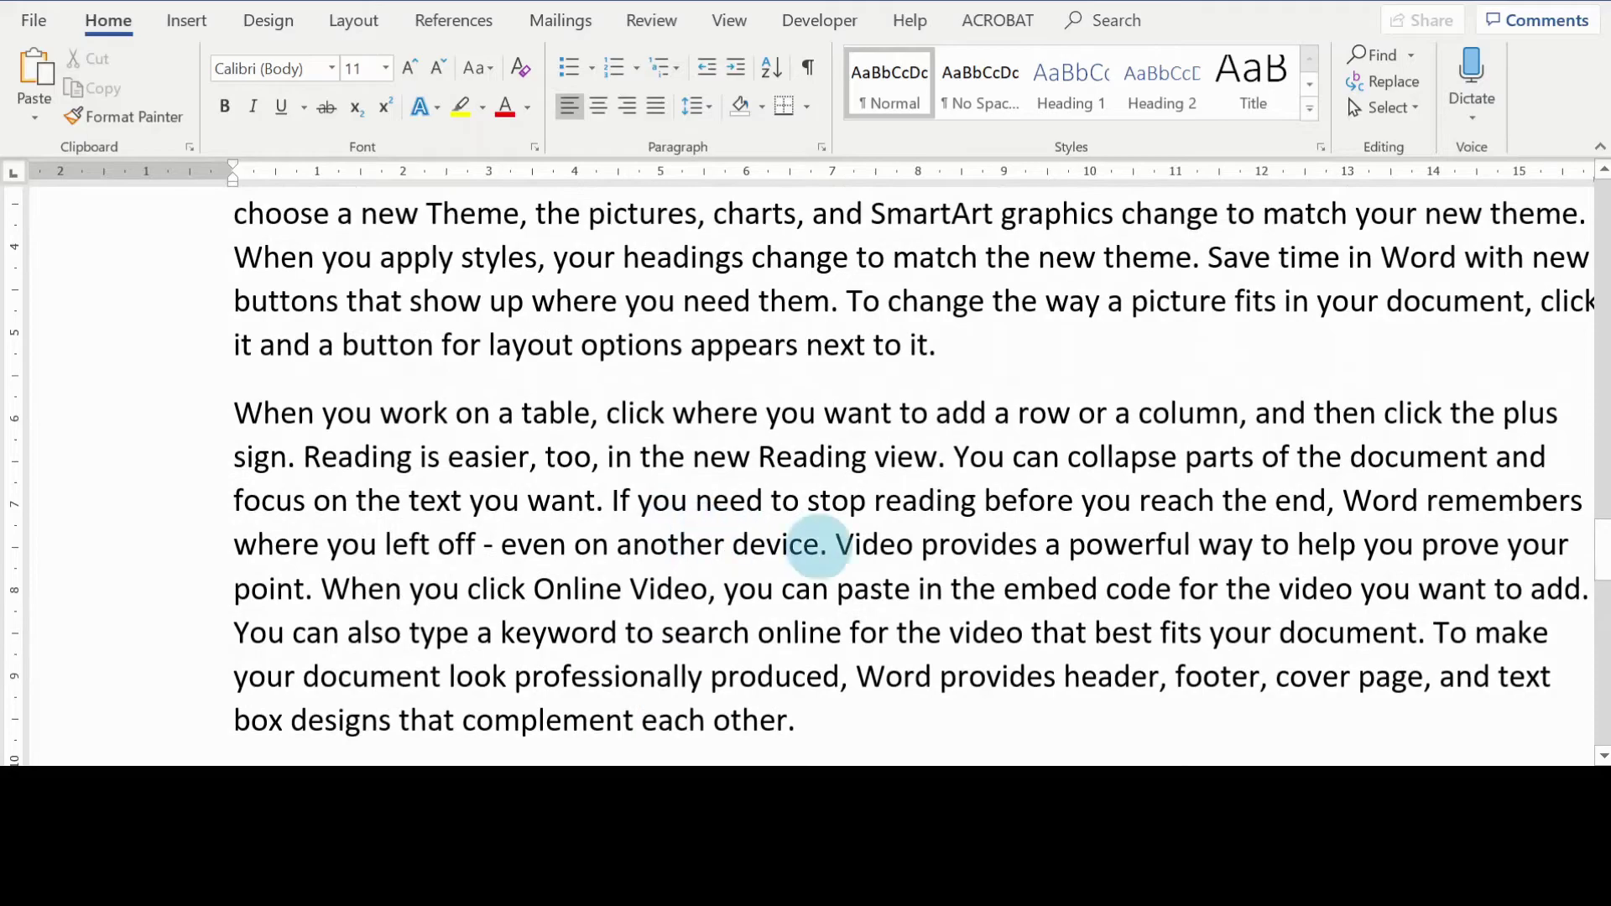
scroll(855, 551, up, 10)
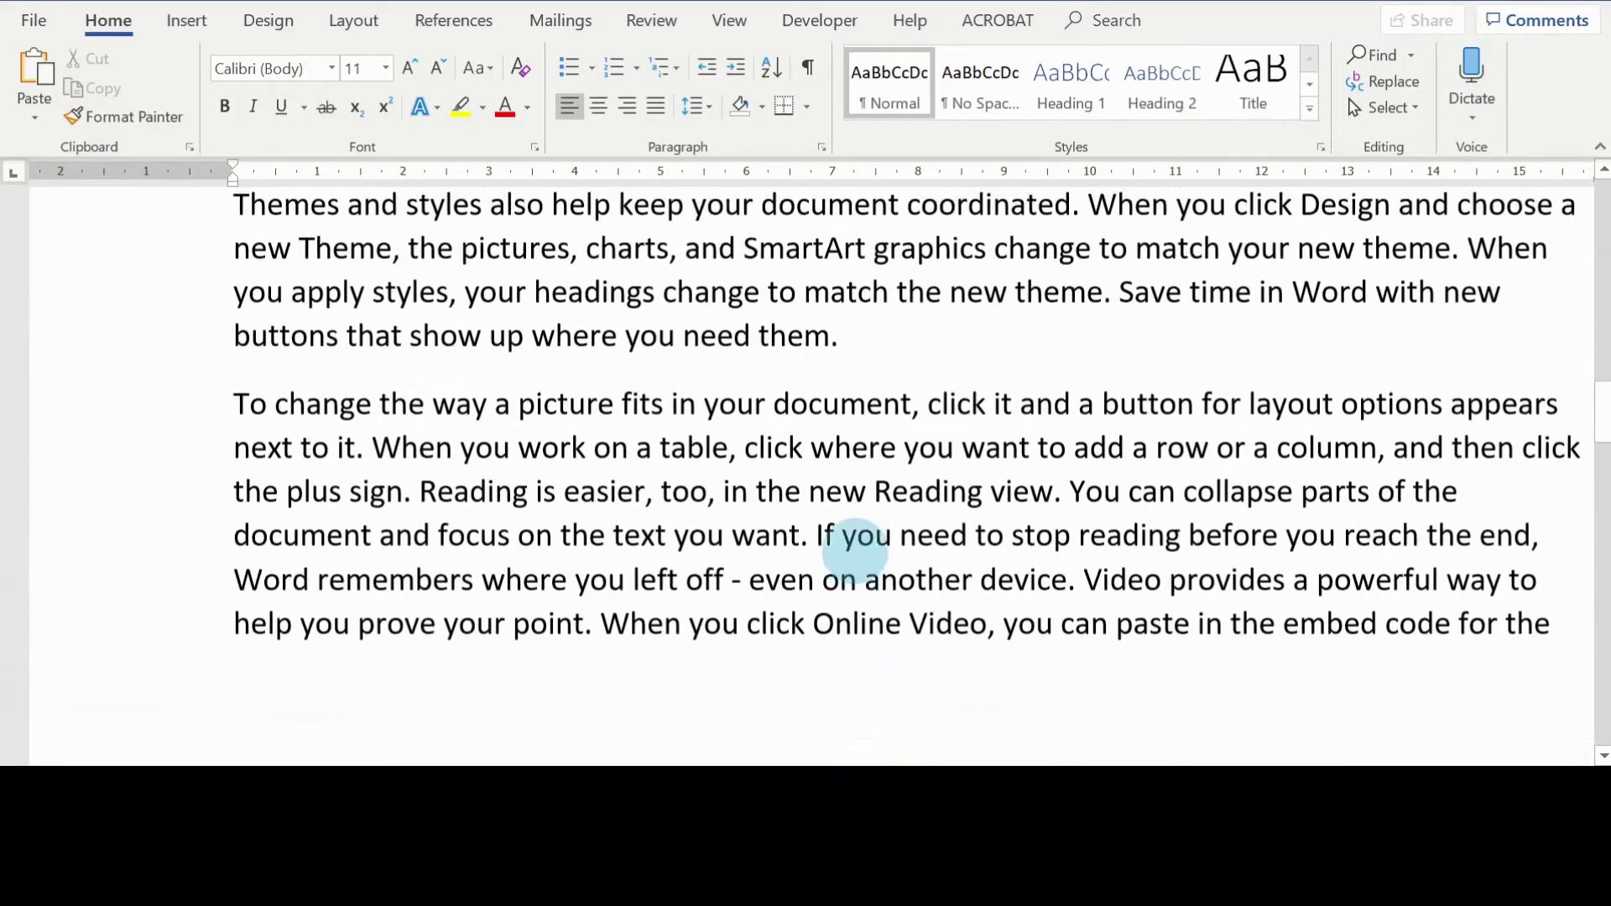
scroll(846, 551, up, 8)
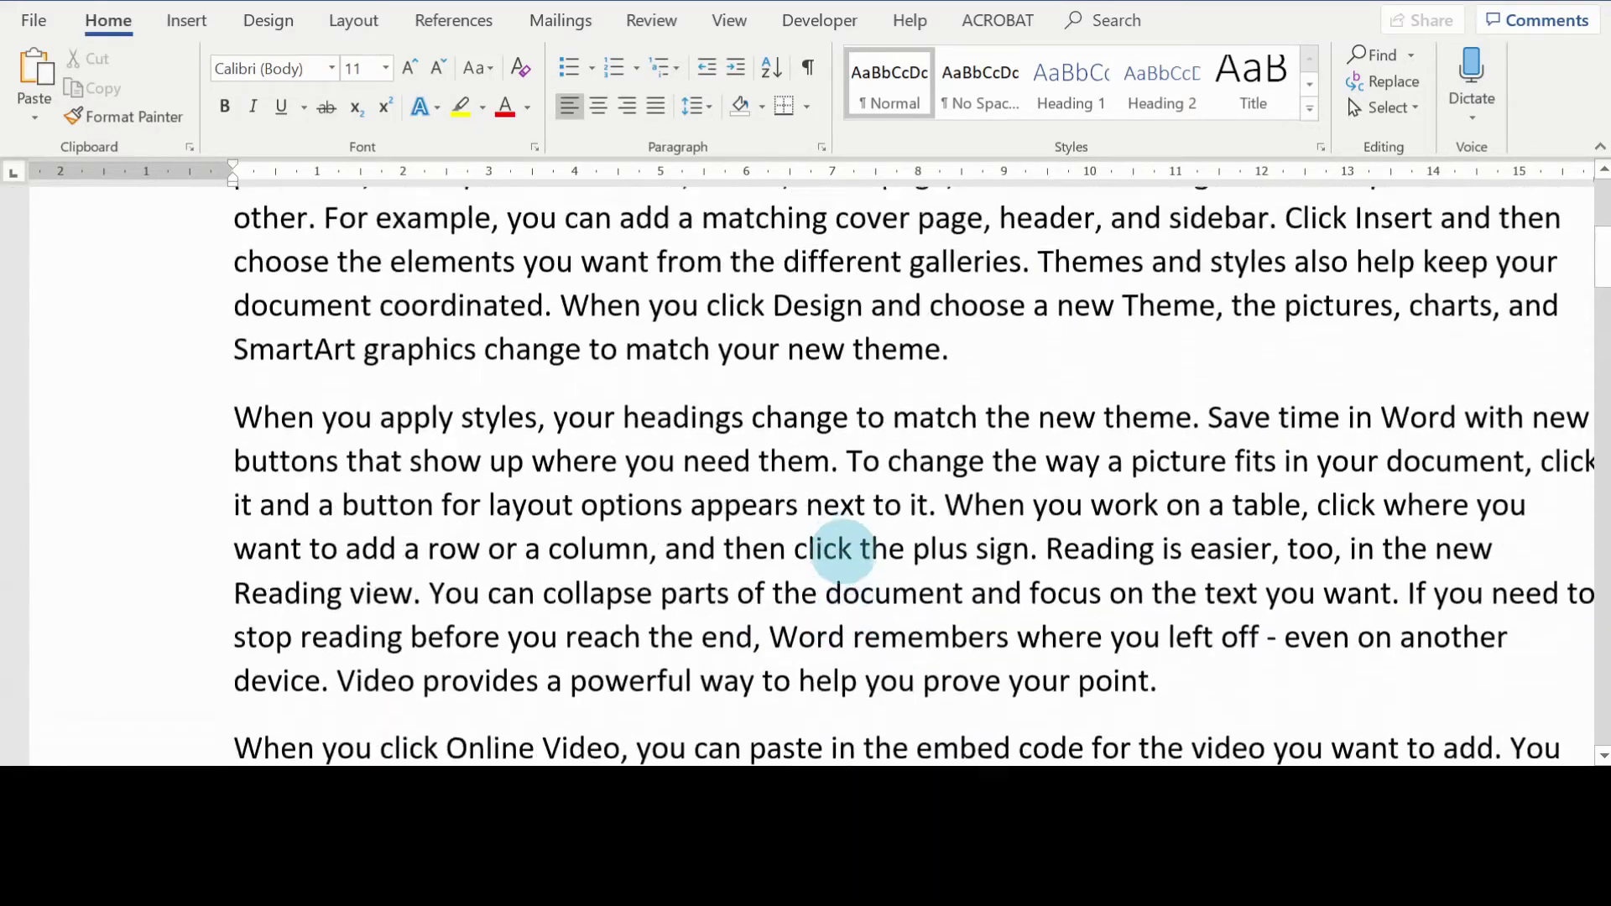
scroll(836, 551, down, 1)
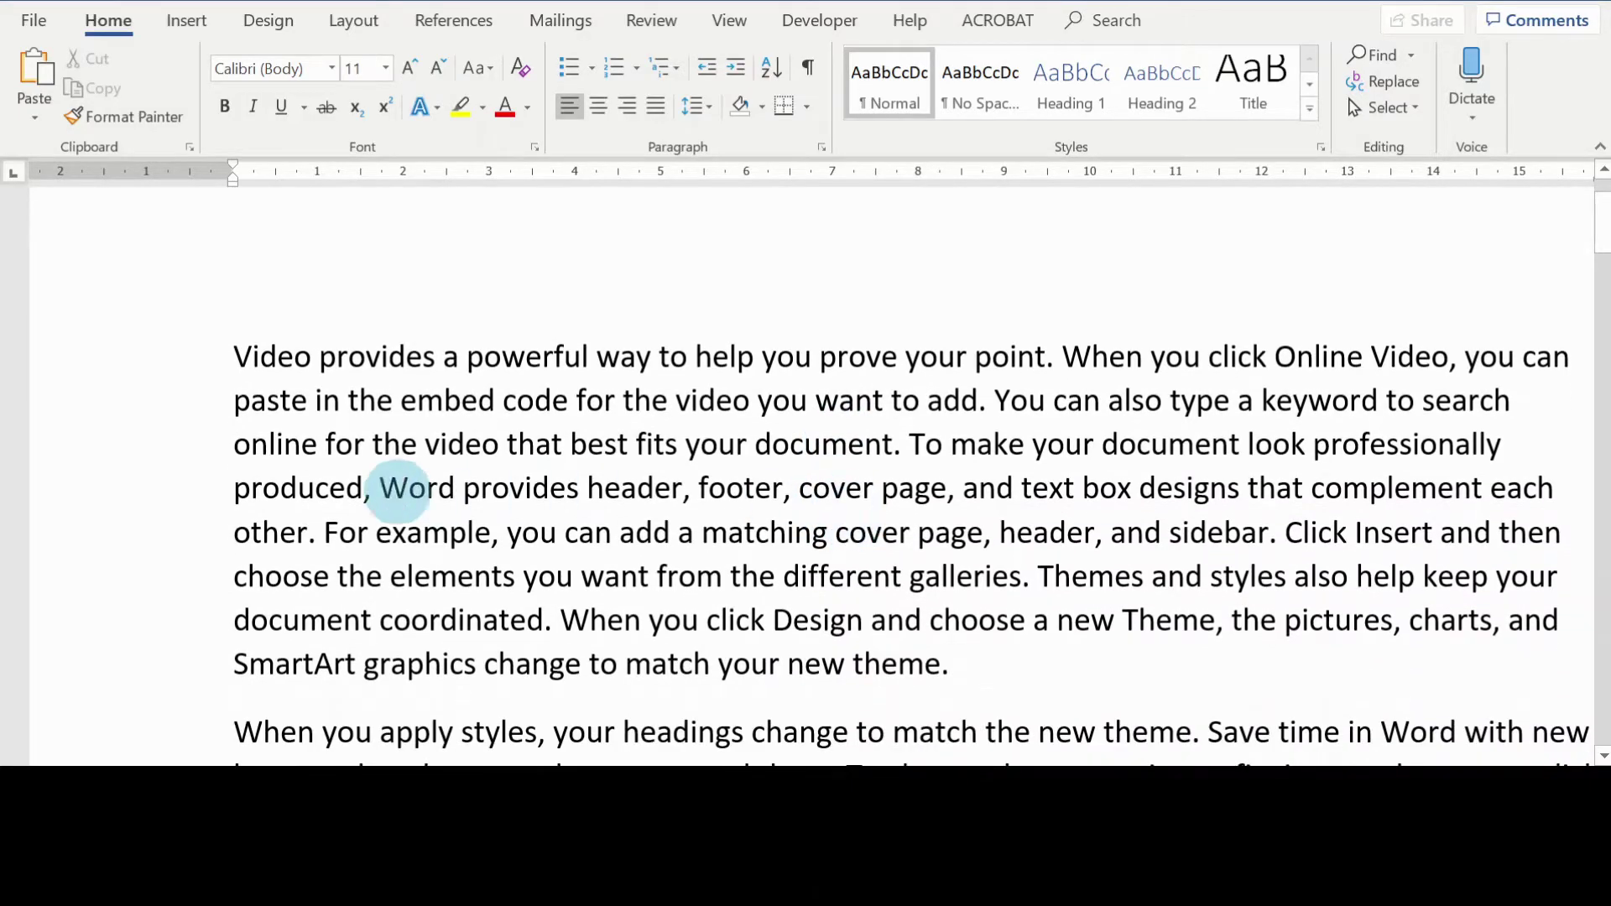
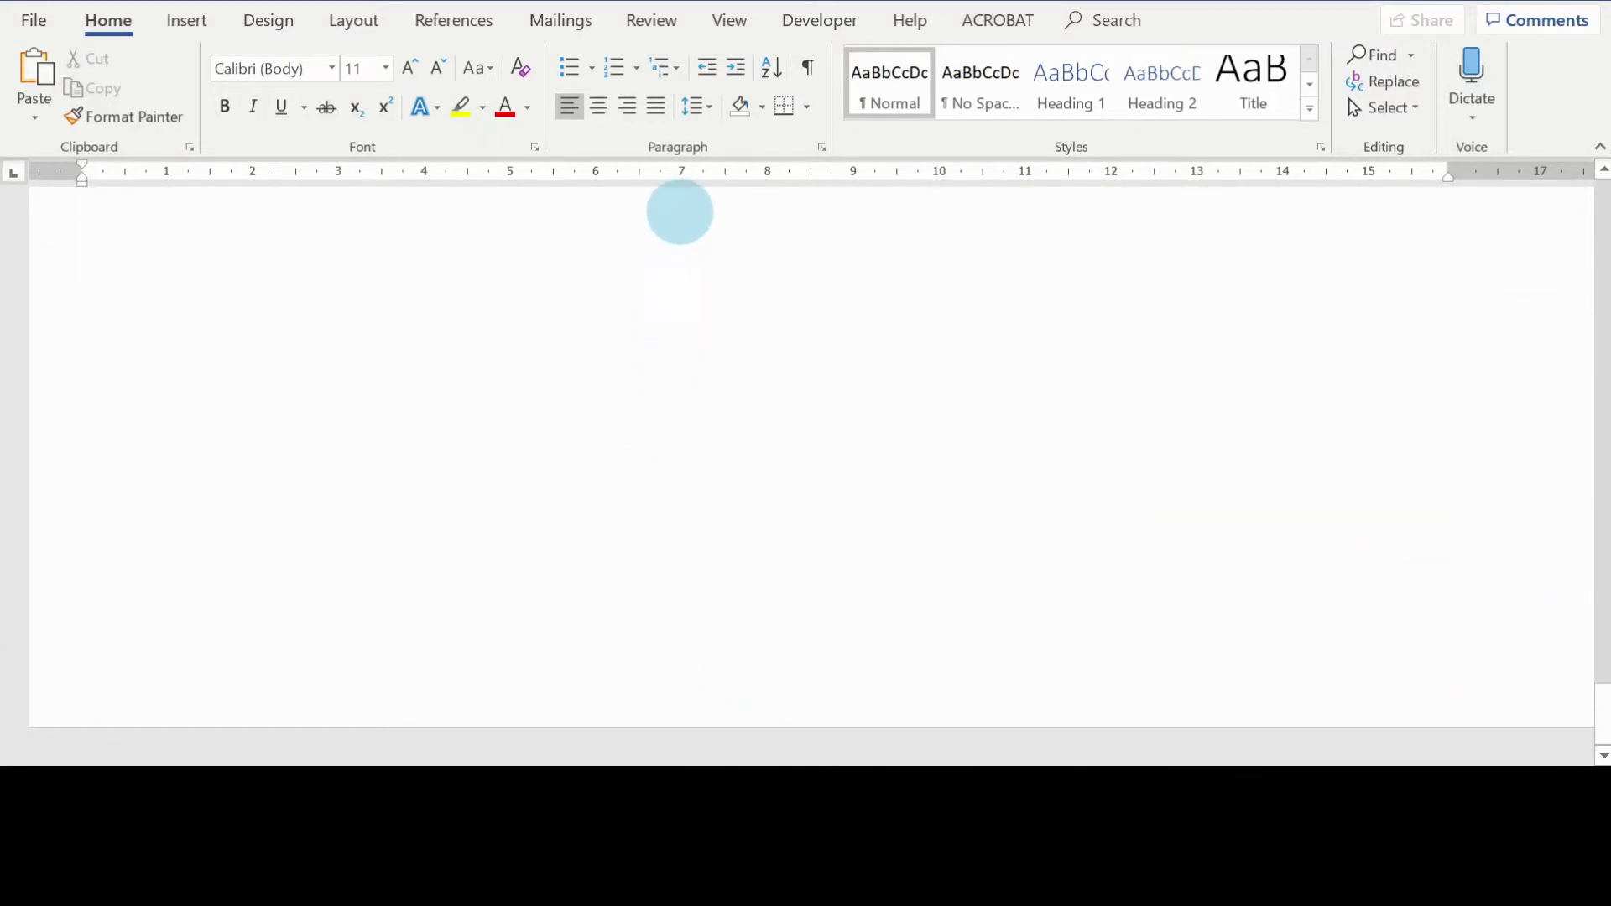
Select all of the sample text about layout options, Reading view and Online Video.
scroll(681, 176, up, 1)
scroll(722, 378, up, 5)
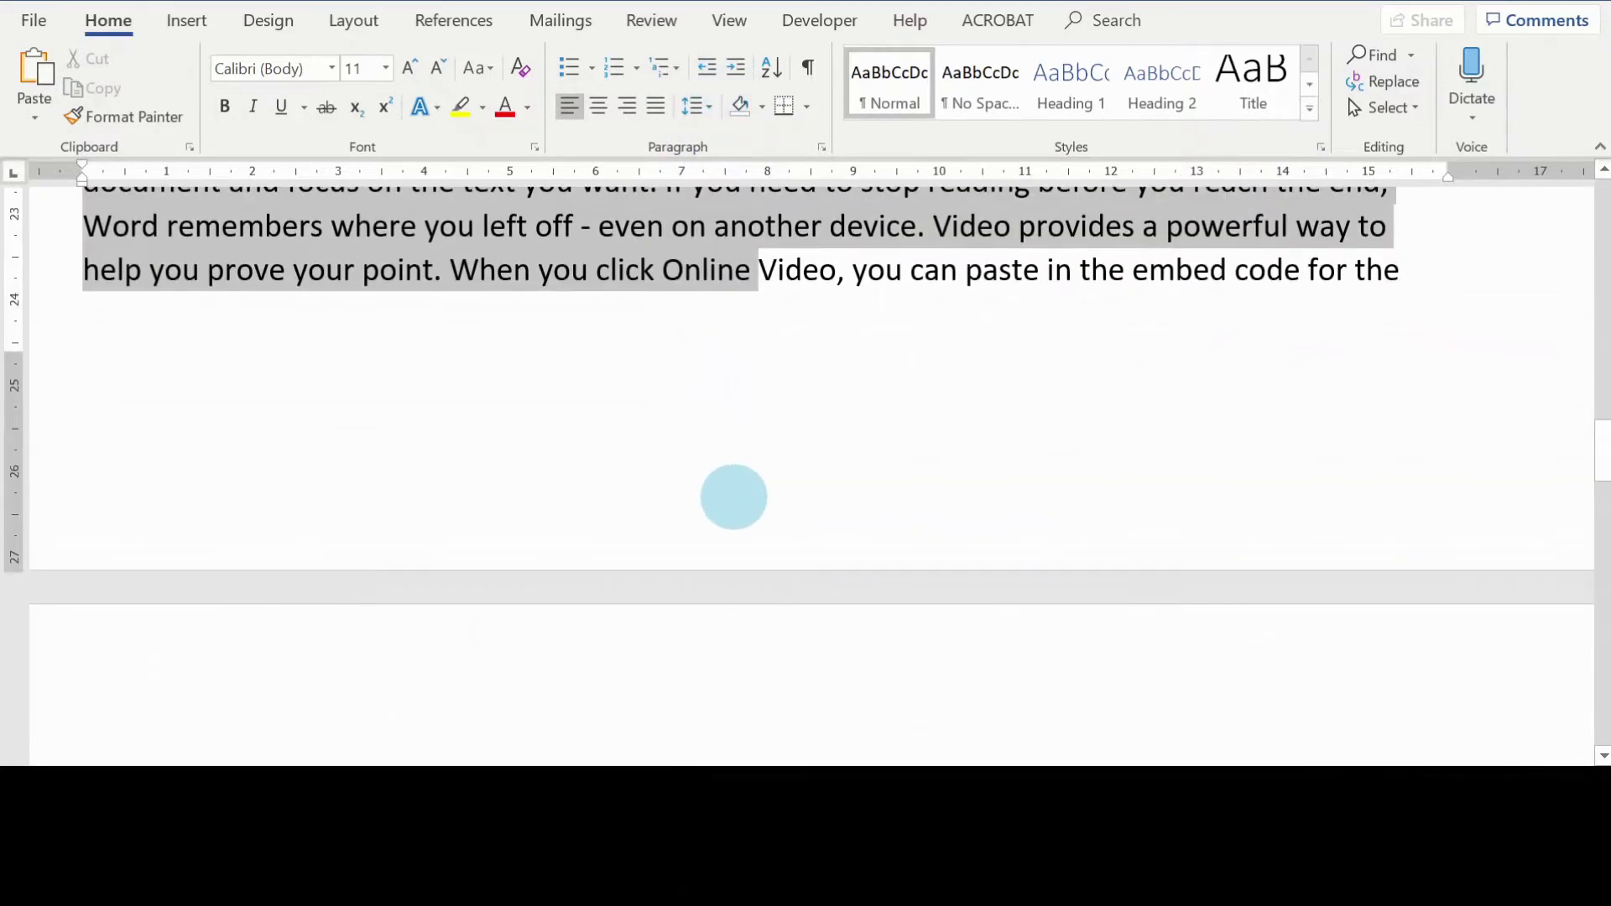
click(902, 401)
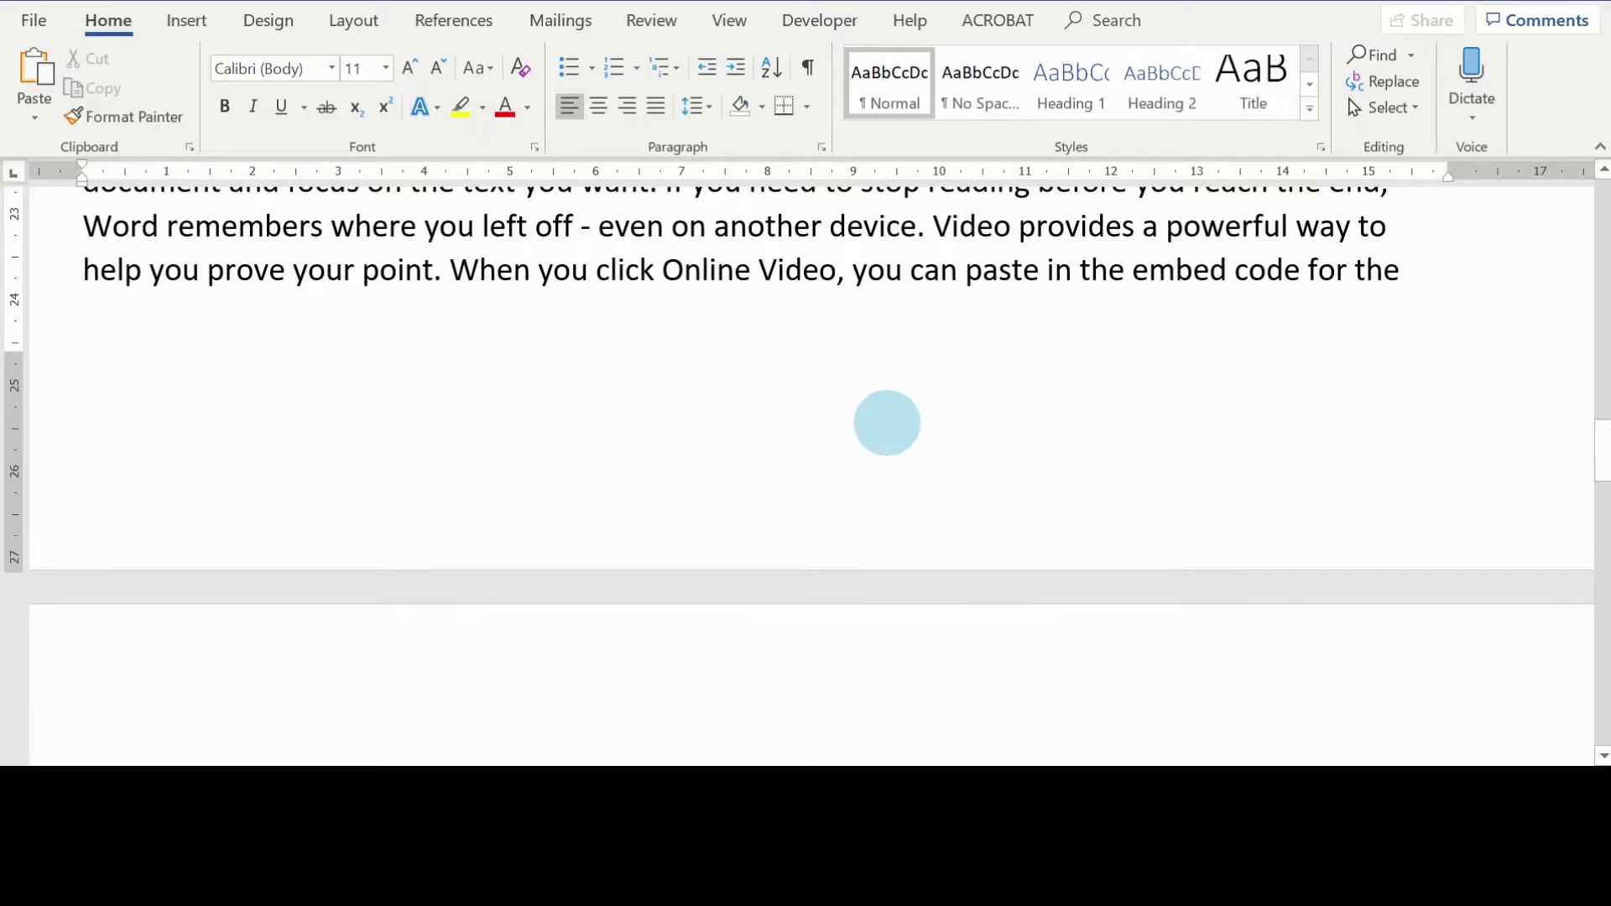
key(ctrl+a)
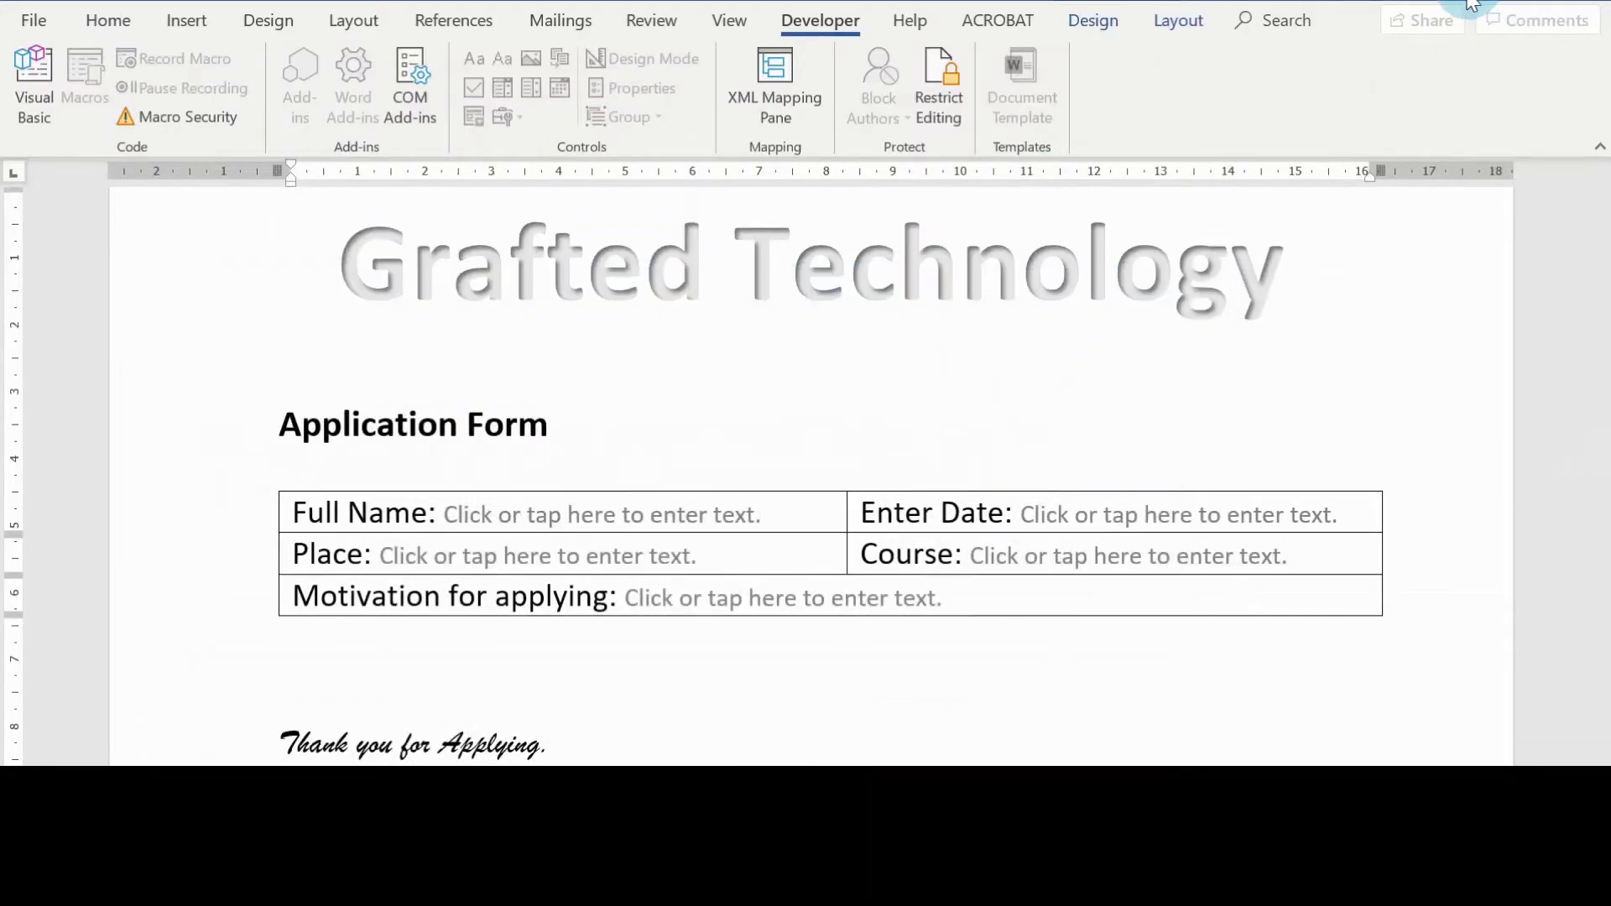
Paste the sample text into the Motivation for applying field's placeholder.
click(685, 597)
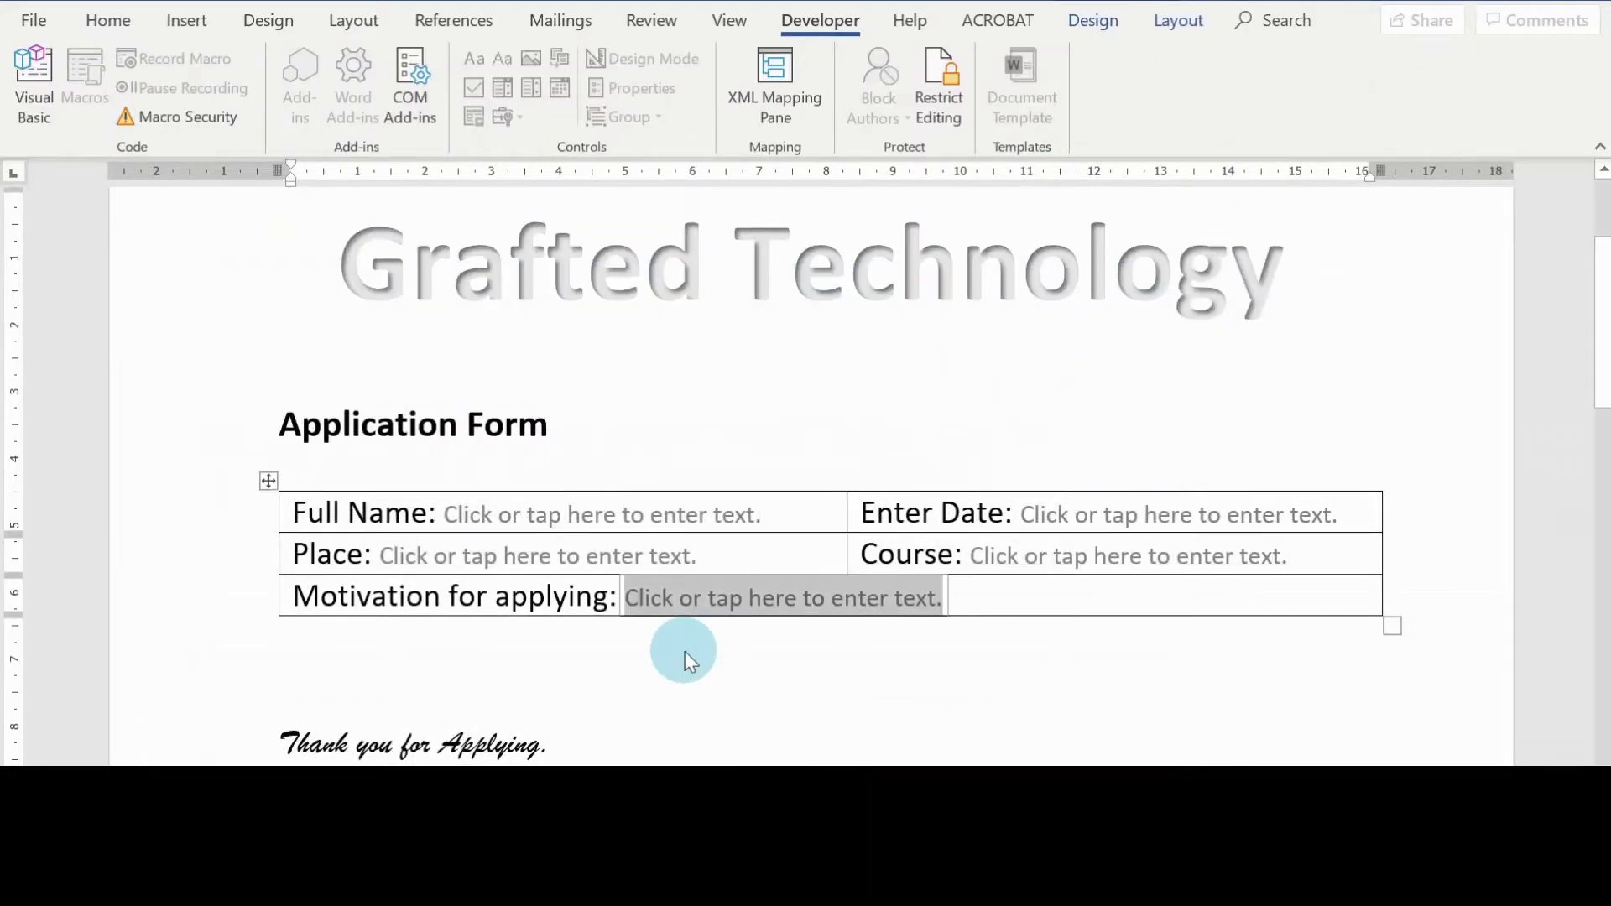
scroll(685, 651, down, 2)
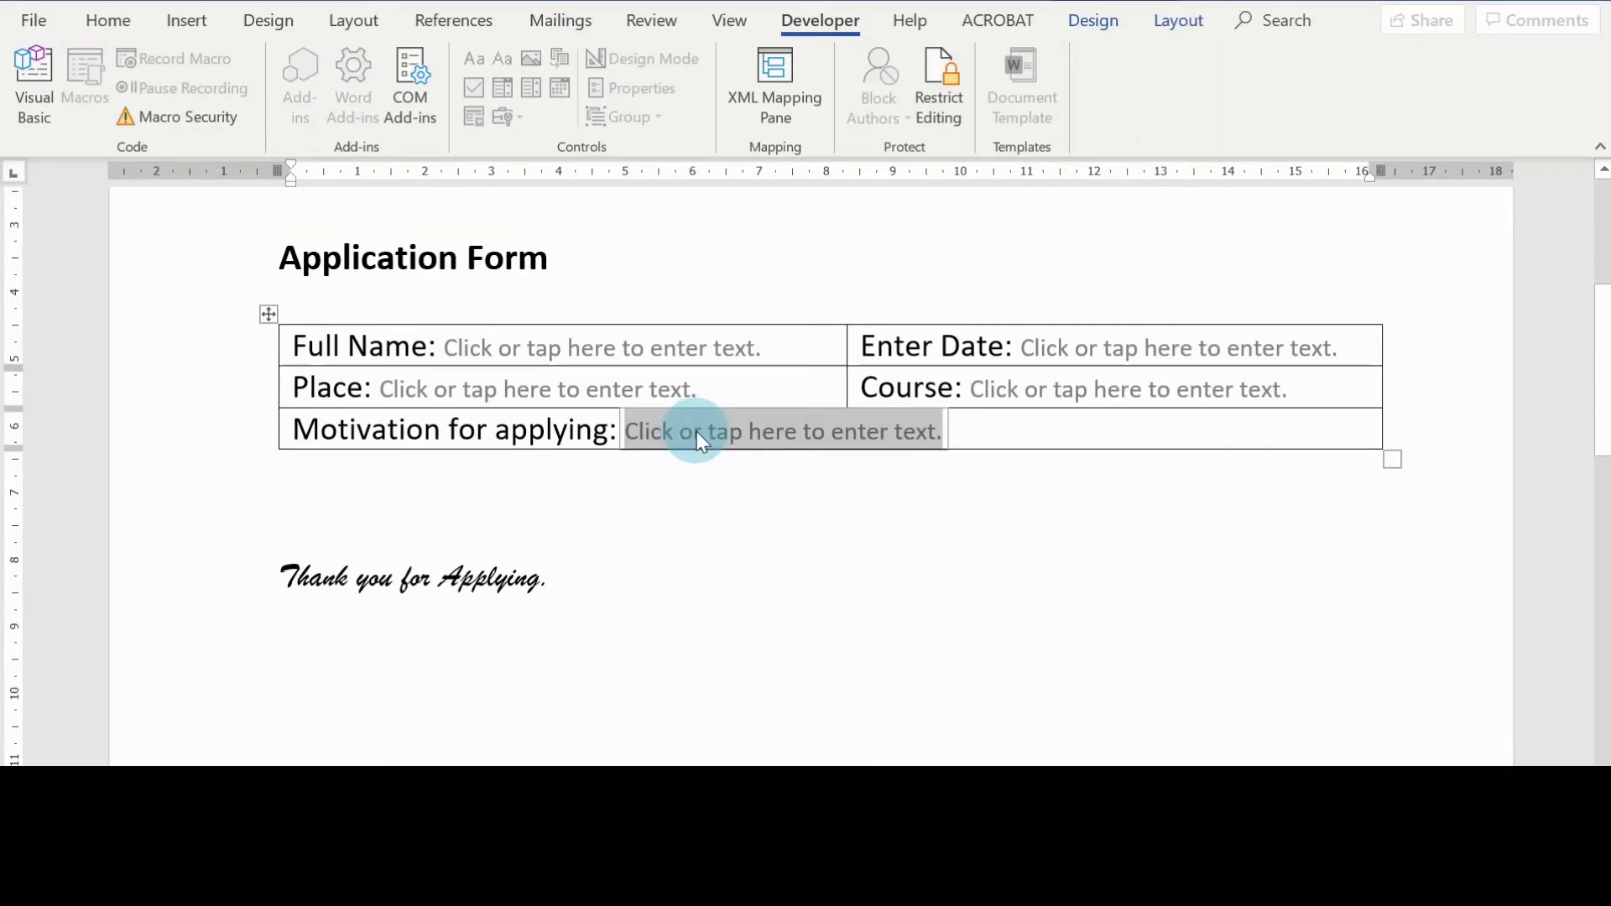
key(ctrl+v)
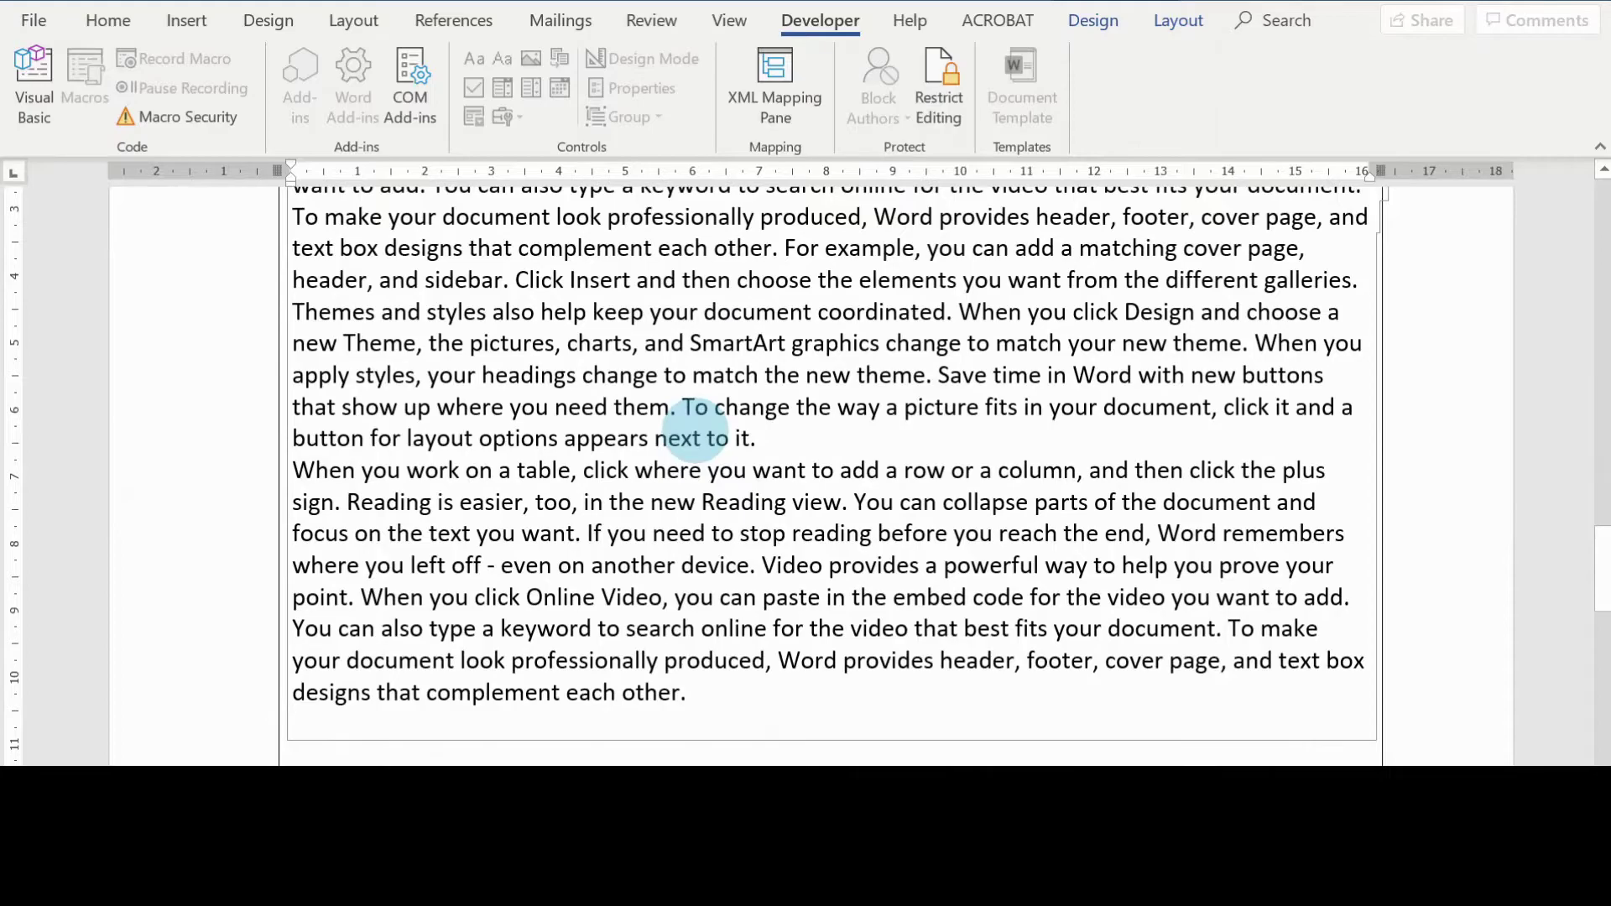
Review the pasted text from the top, ending at 'designs that complement each other.'.
key(ctrl+Home)
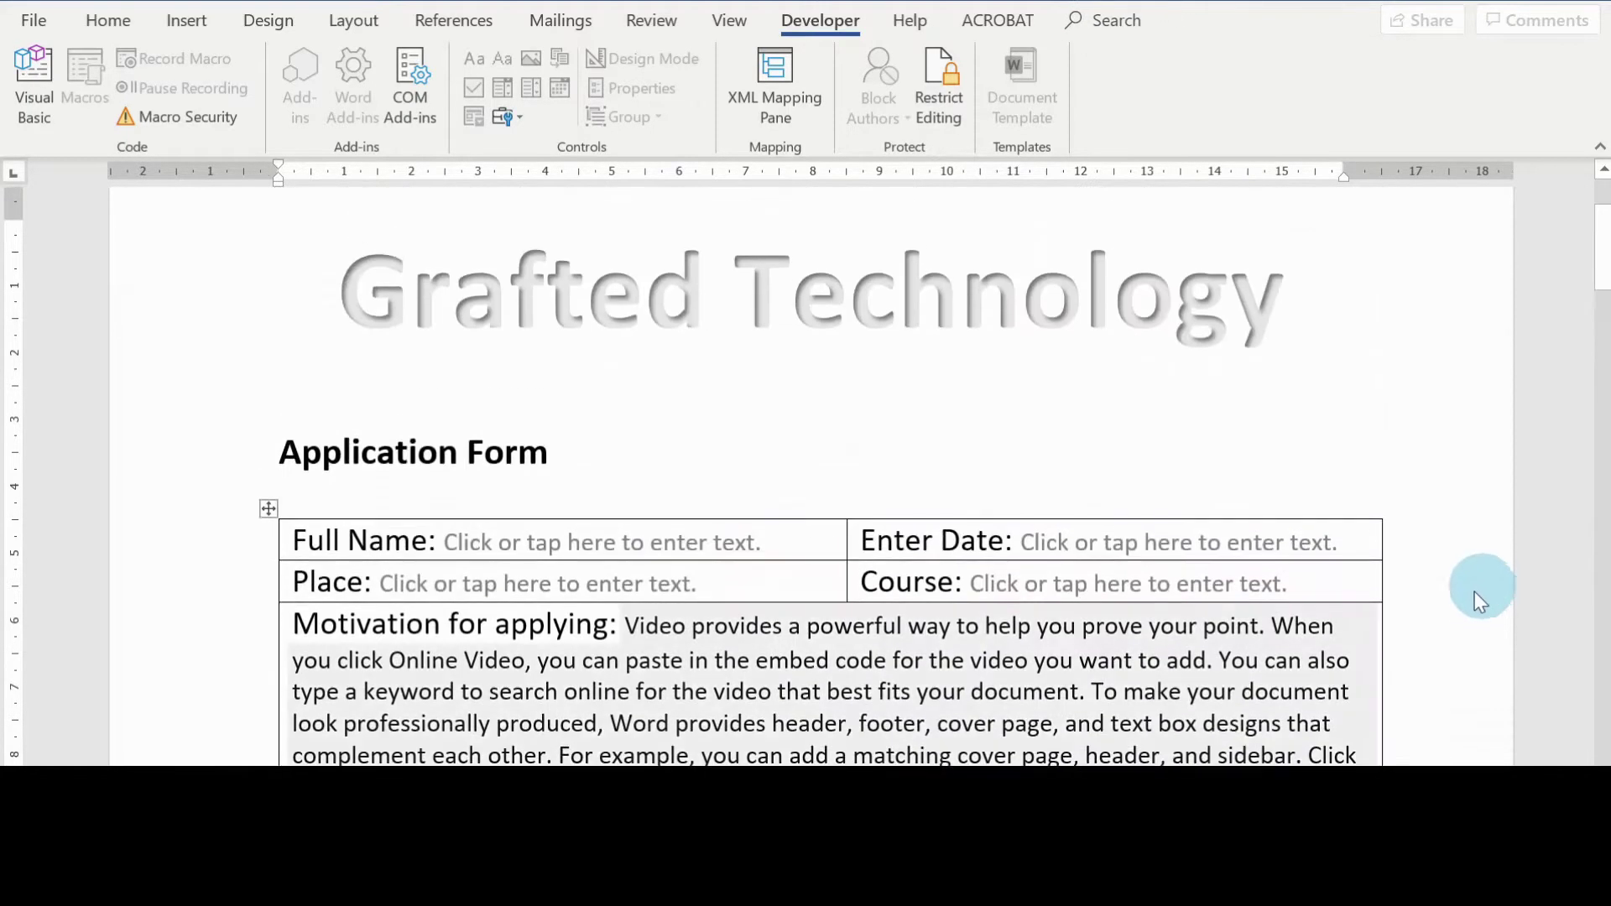
scroll(1187, 596, down, 2)
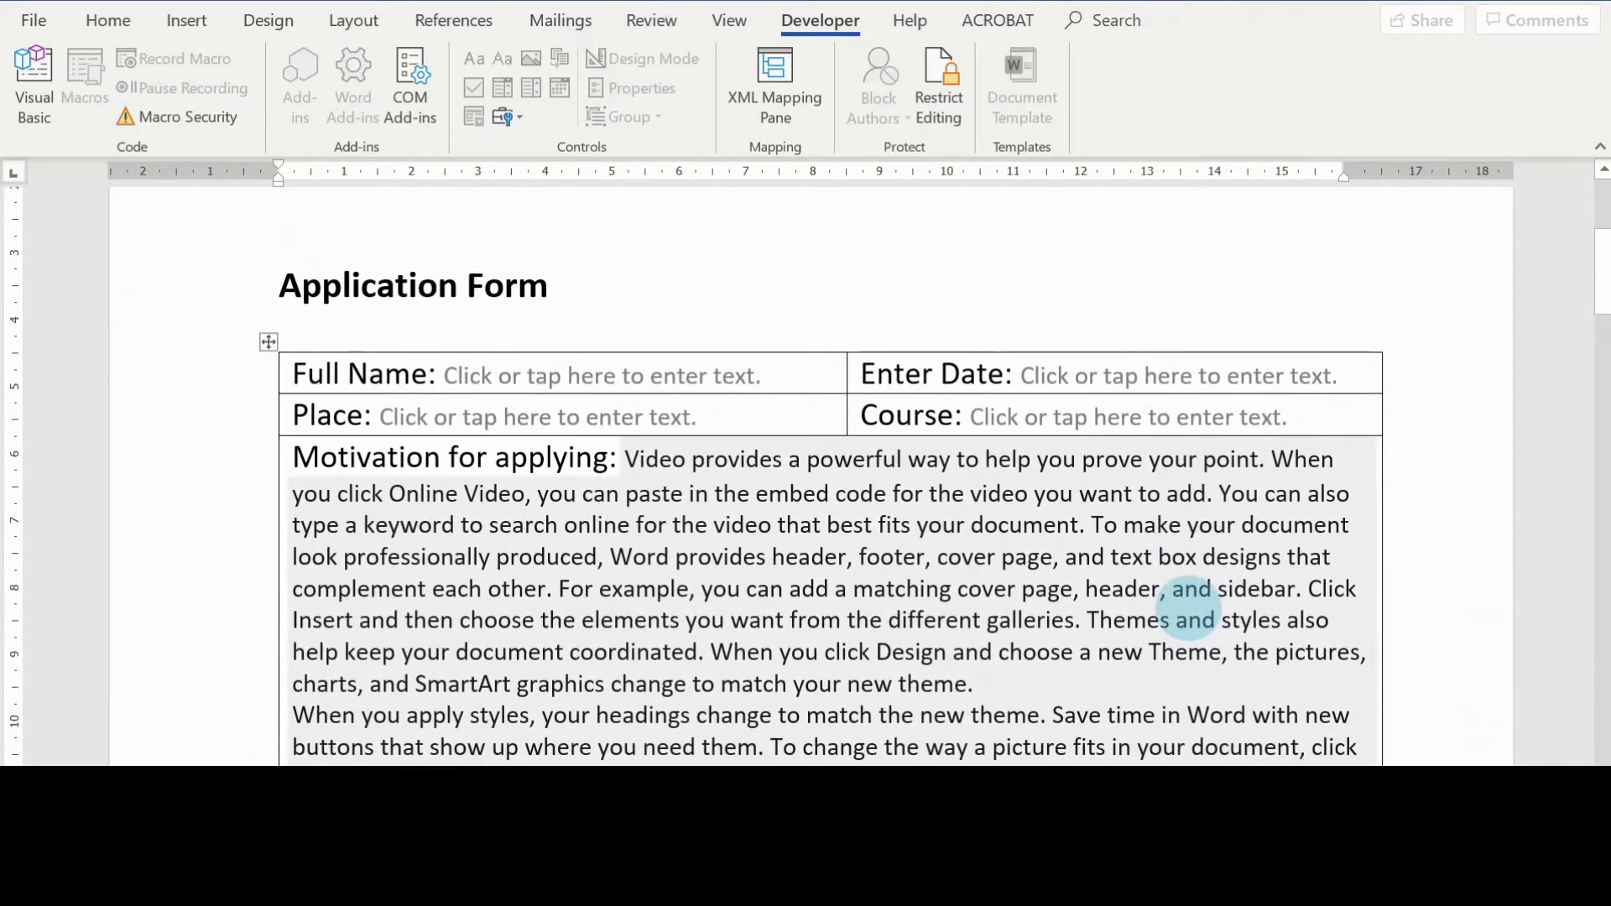
scroll(1157, 588, down, 2)
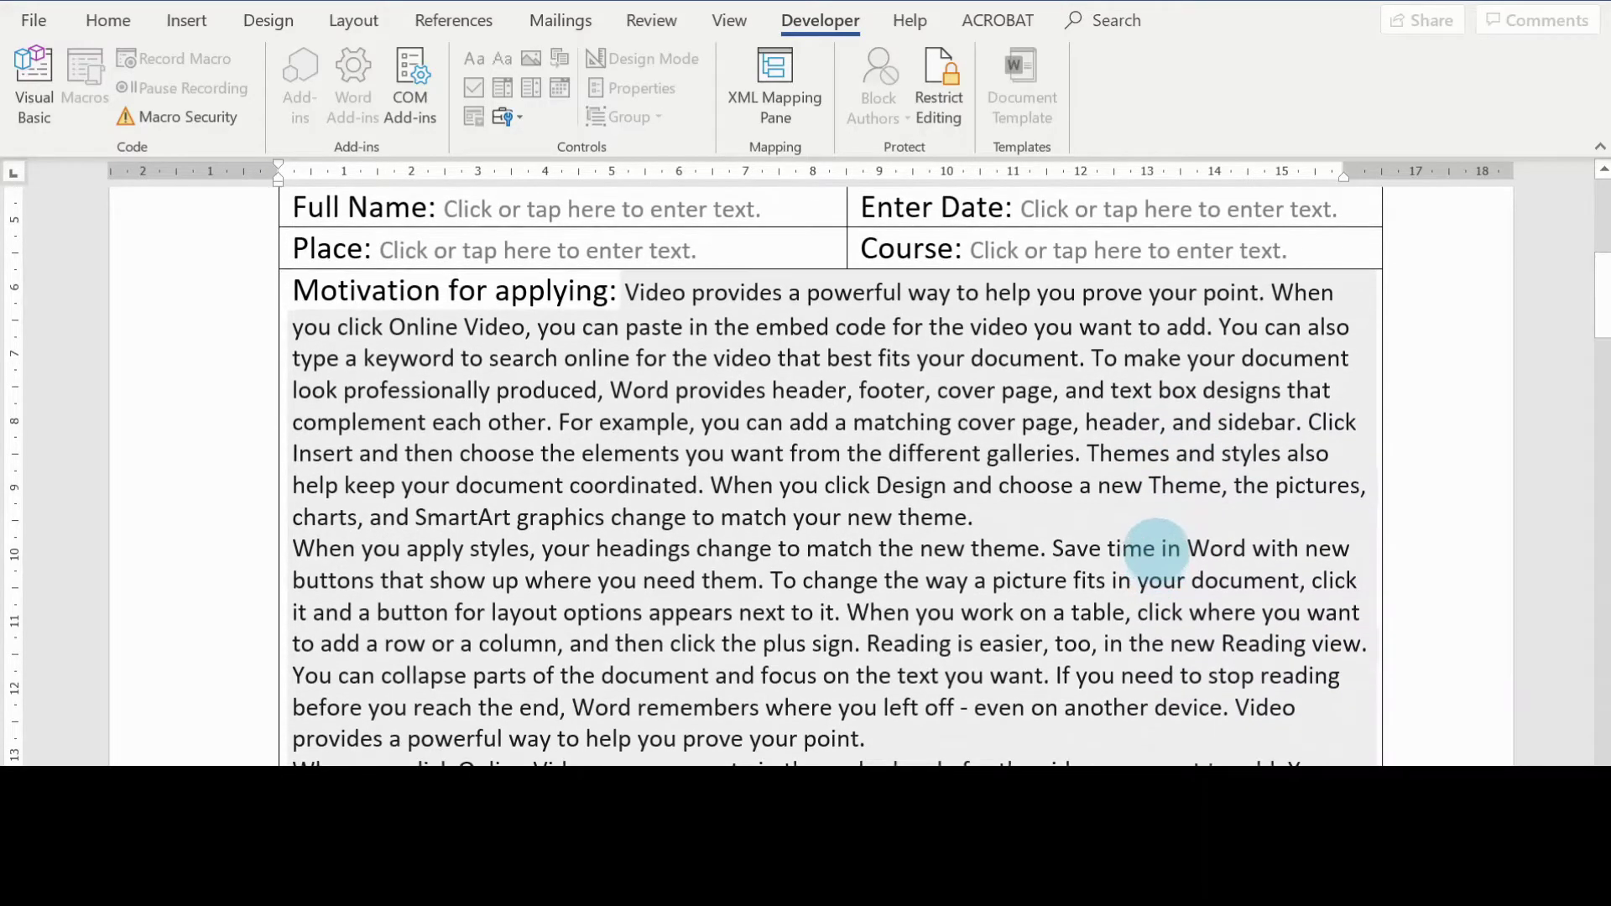
scroll(1149, 539, up, 1)
scroll(1161, 535, up, 3)
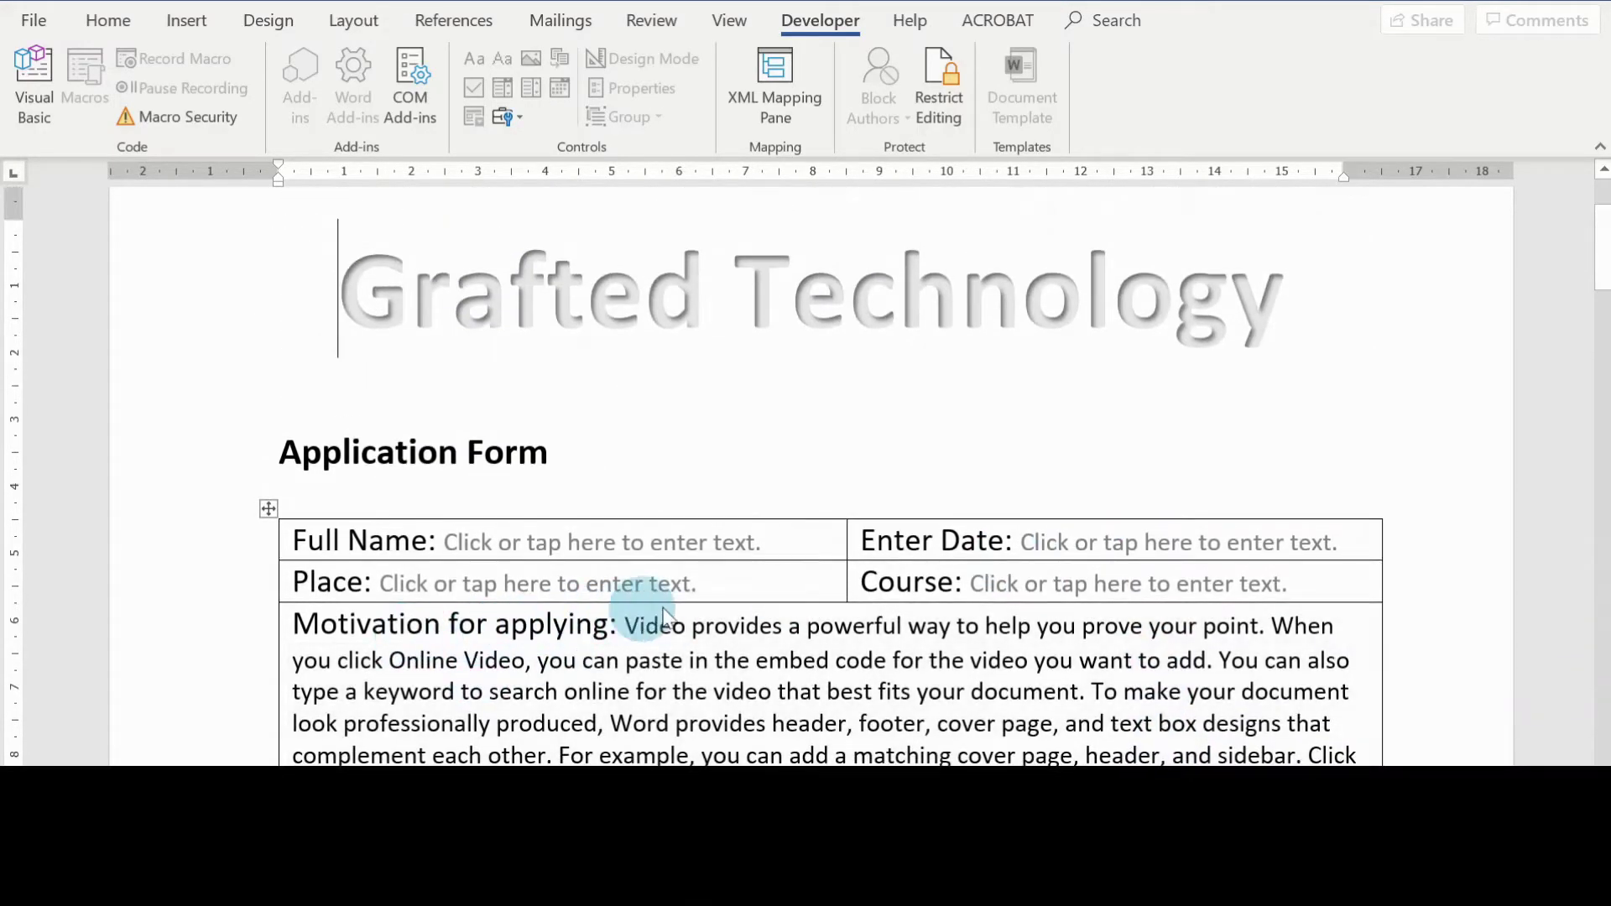
scroll(923, 583, down, 1)
scroll(959, 579, down, 14)
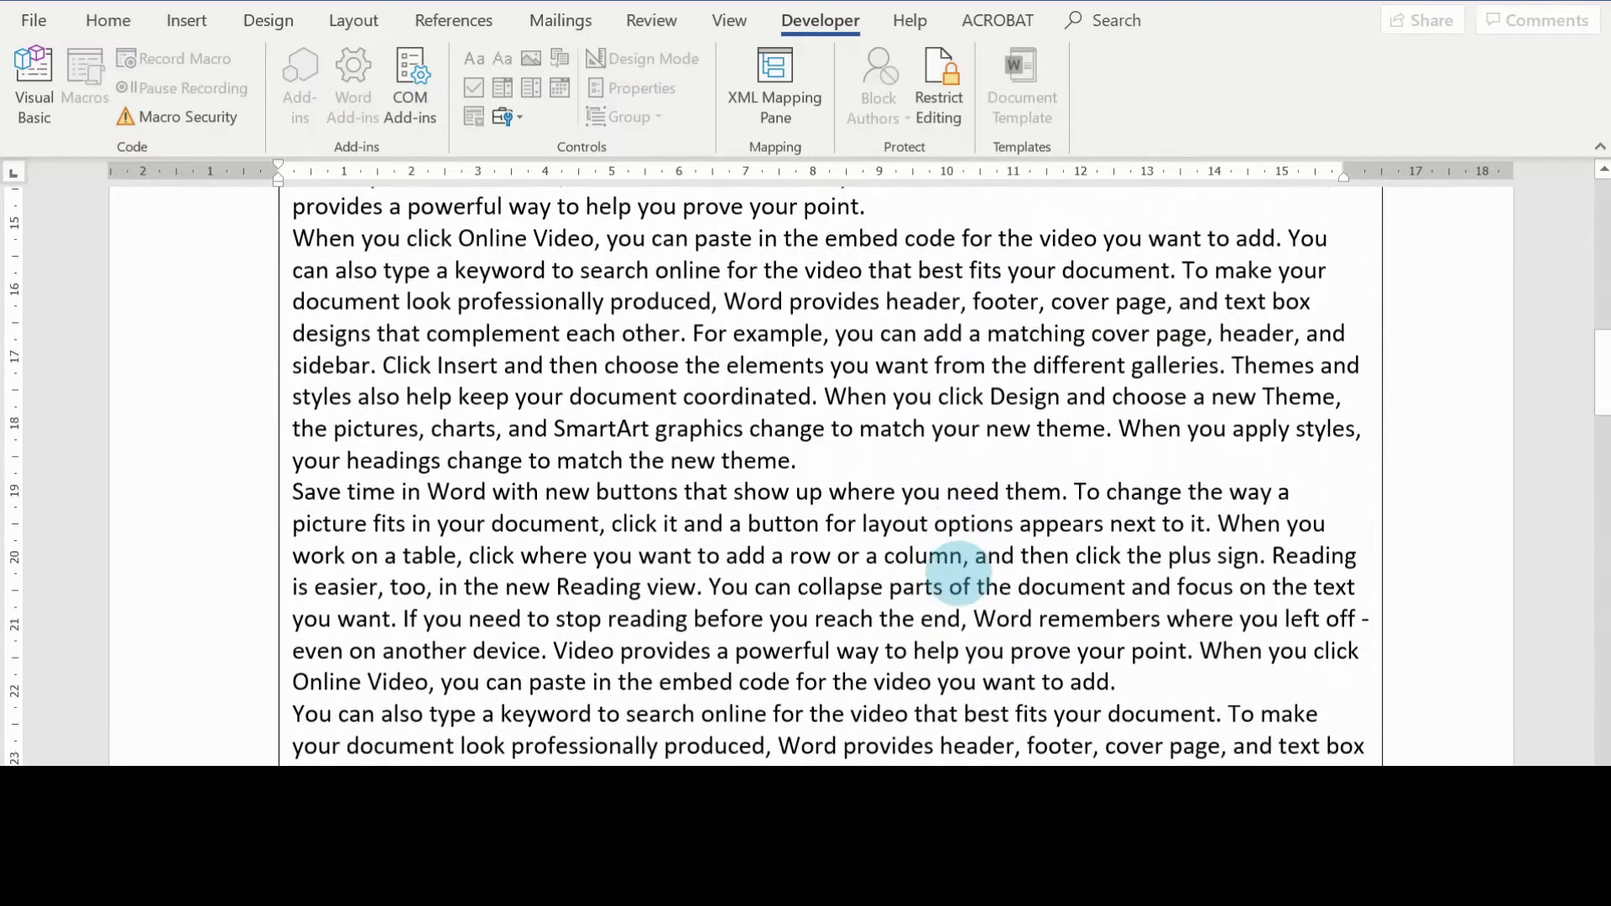
scroll(959, 574, down, 10)
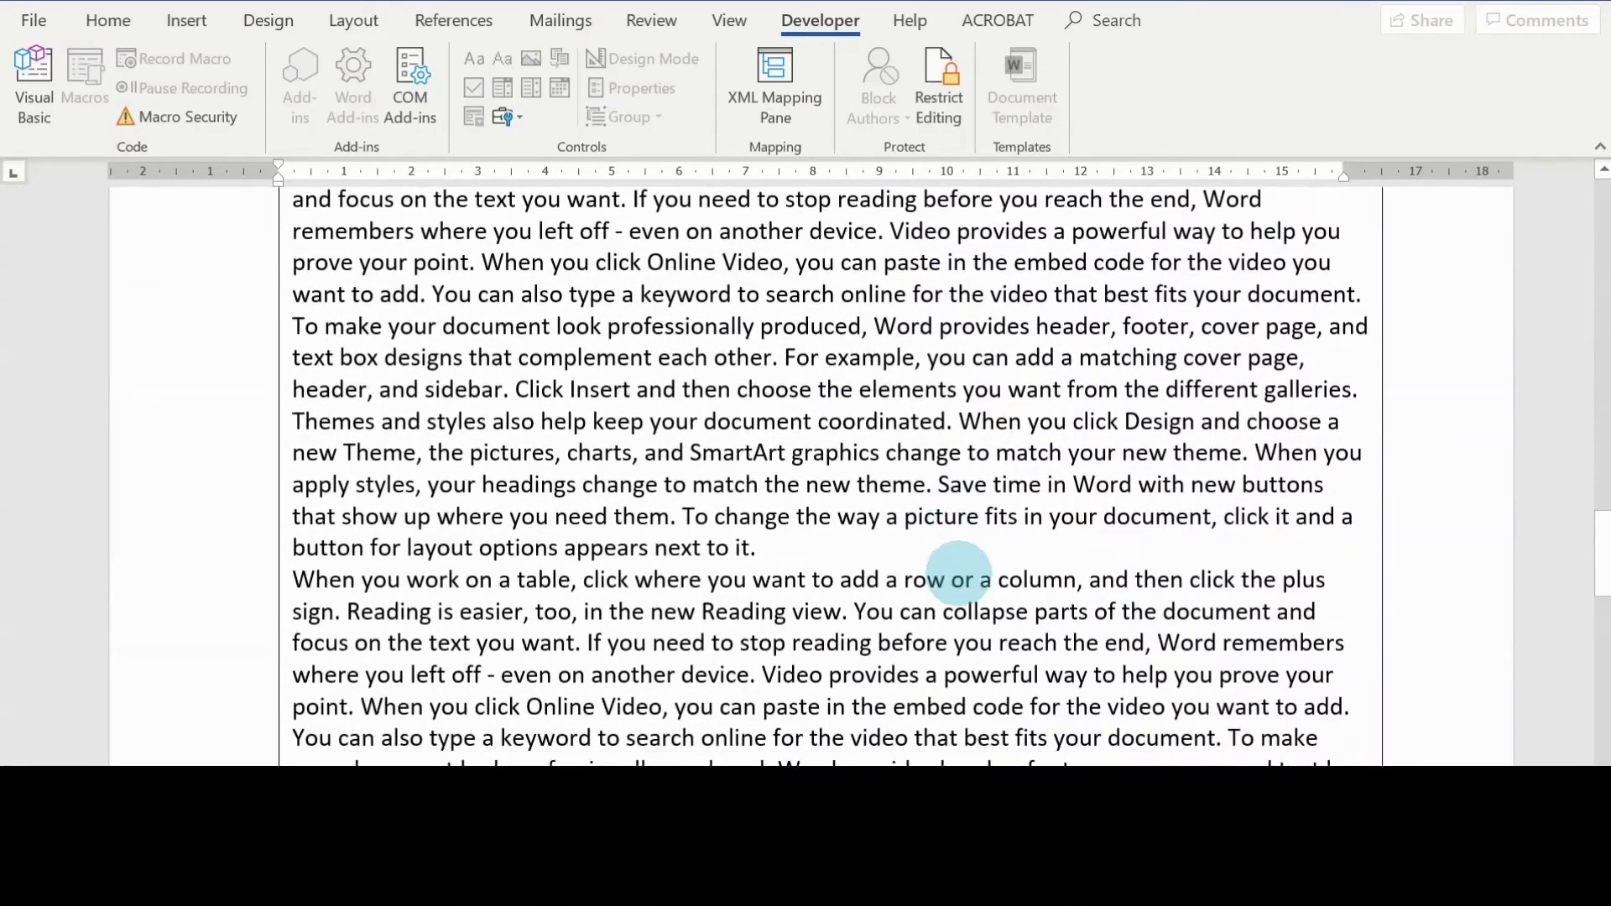
scroll(960, 575, down, 2)
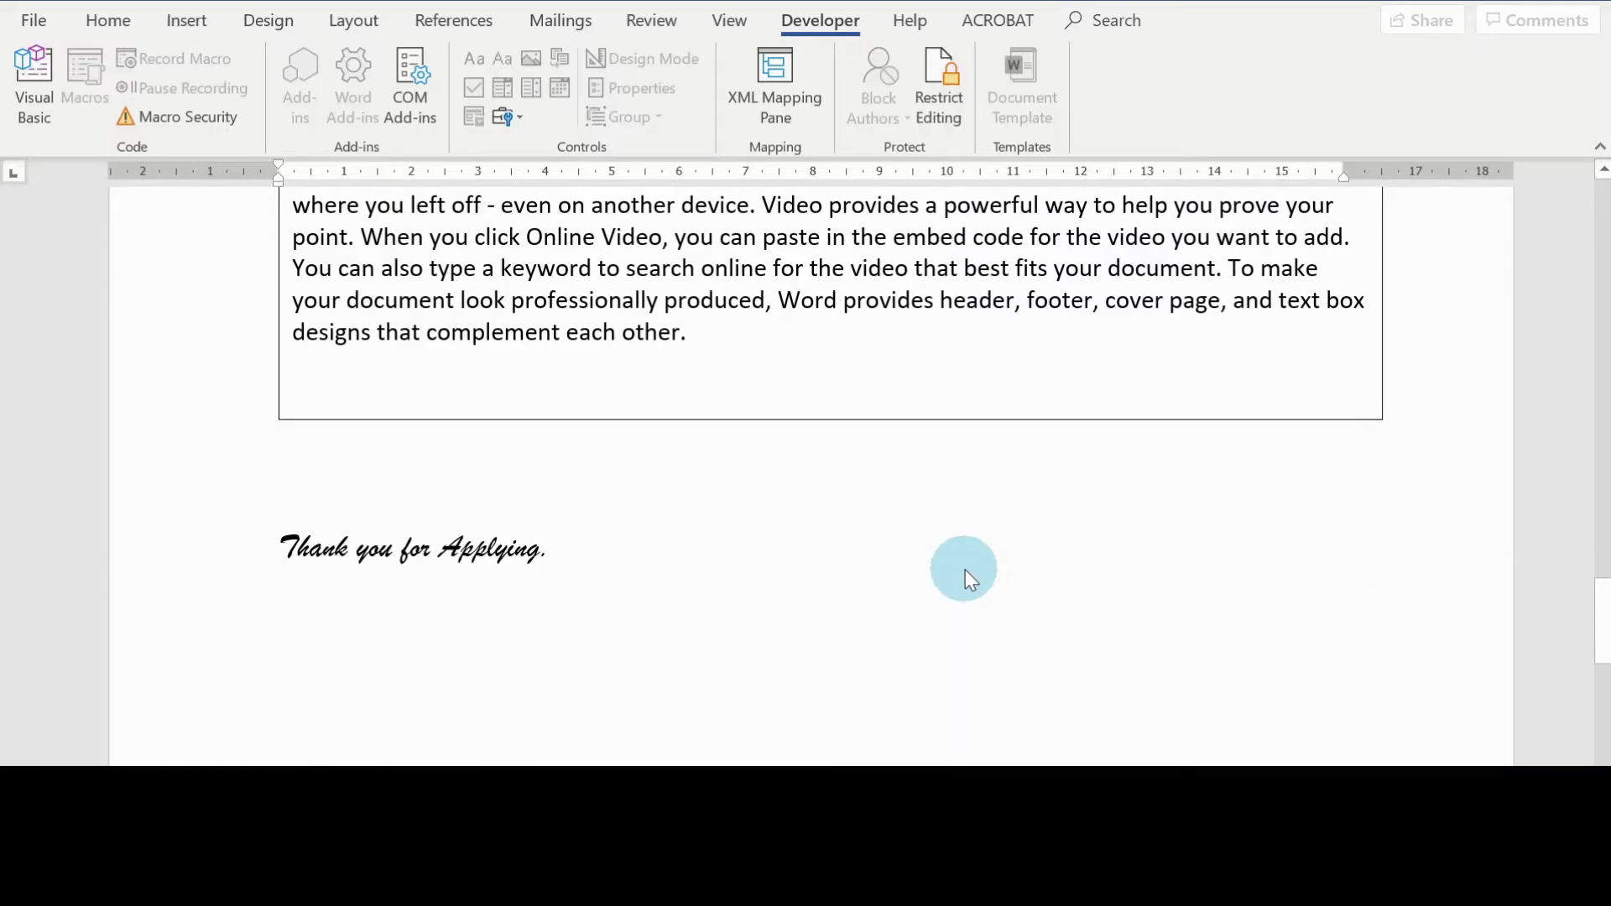
scroll(965, 571, down, 1)
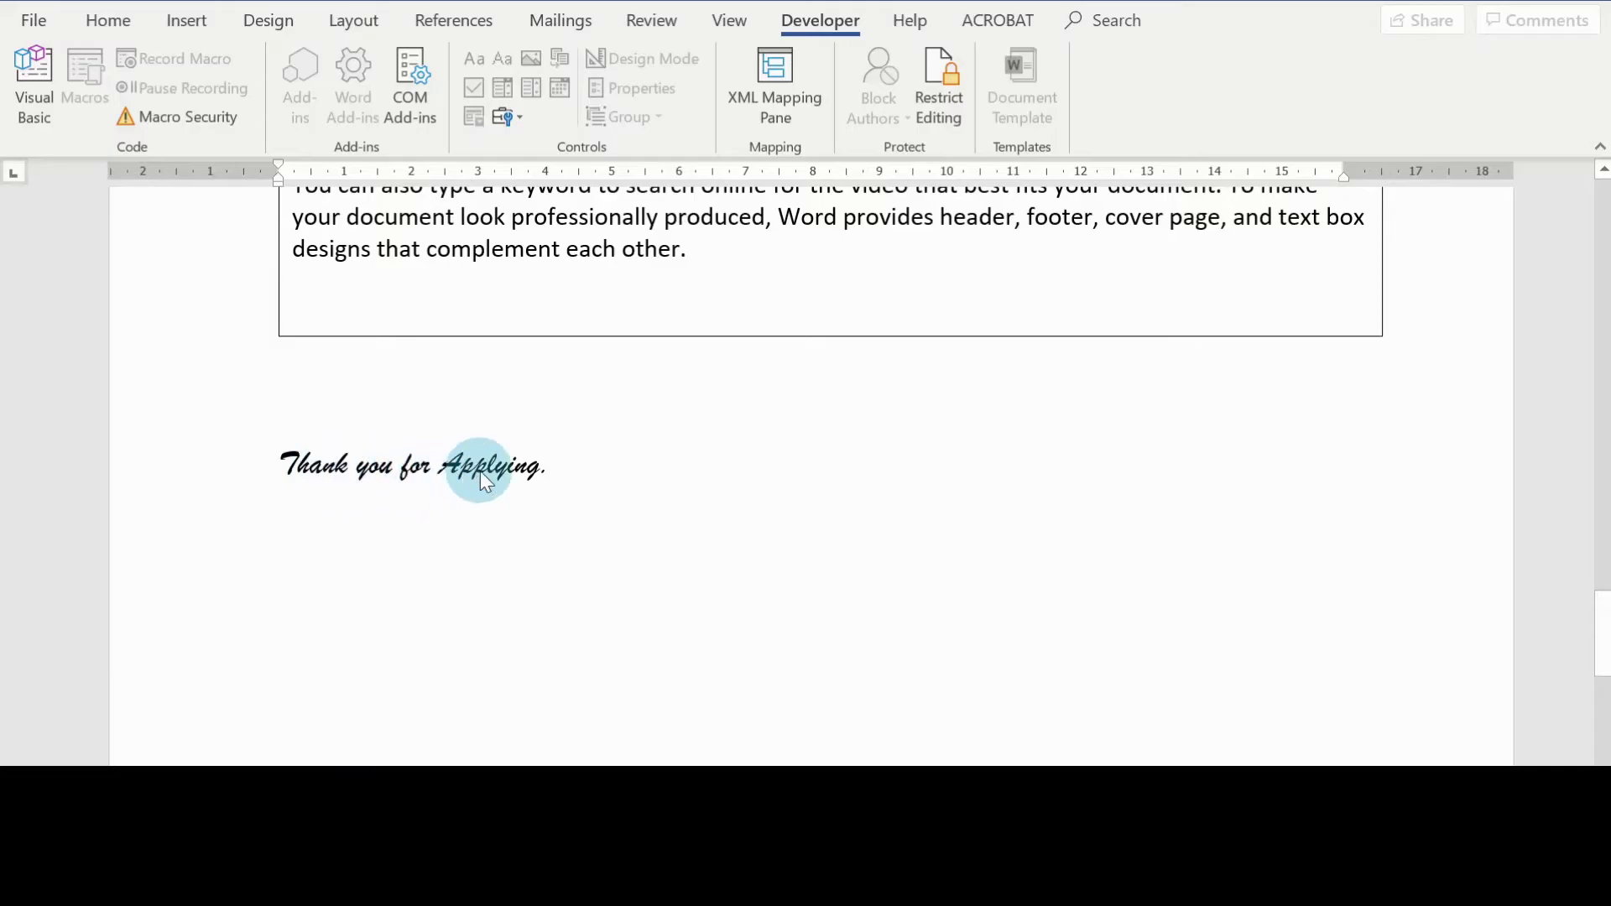
Start new paragraphs after 'appears next to it.' and 'where you need them.'.
scroll(976, 538, up, 10)
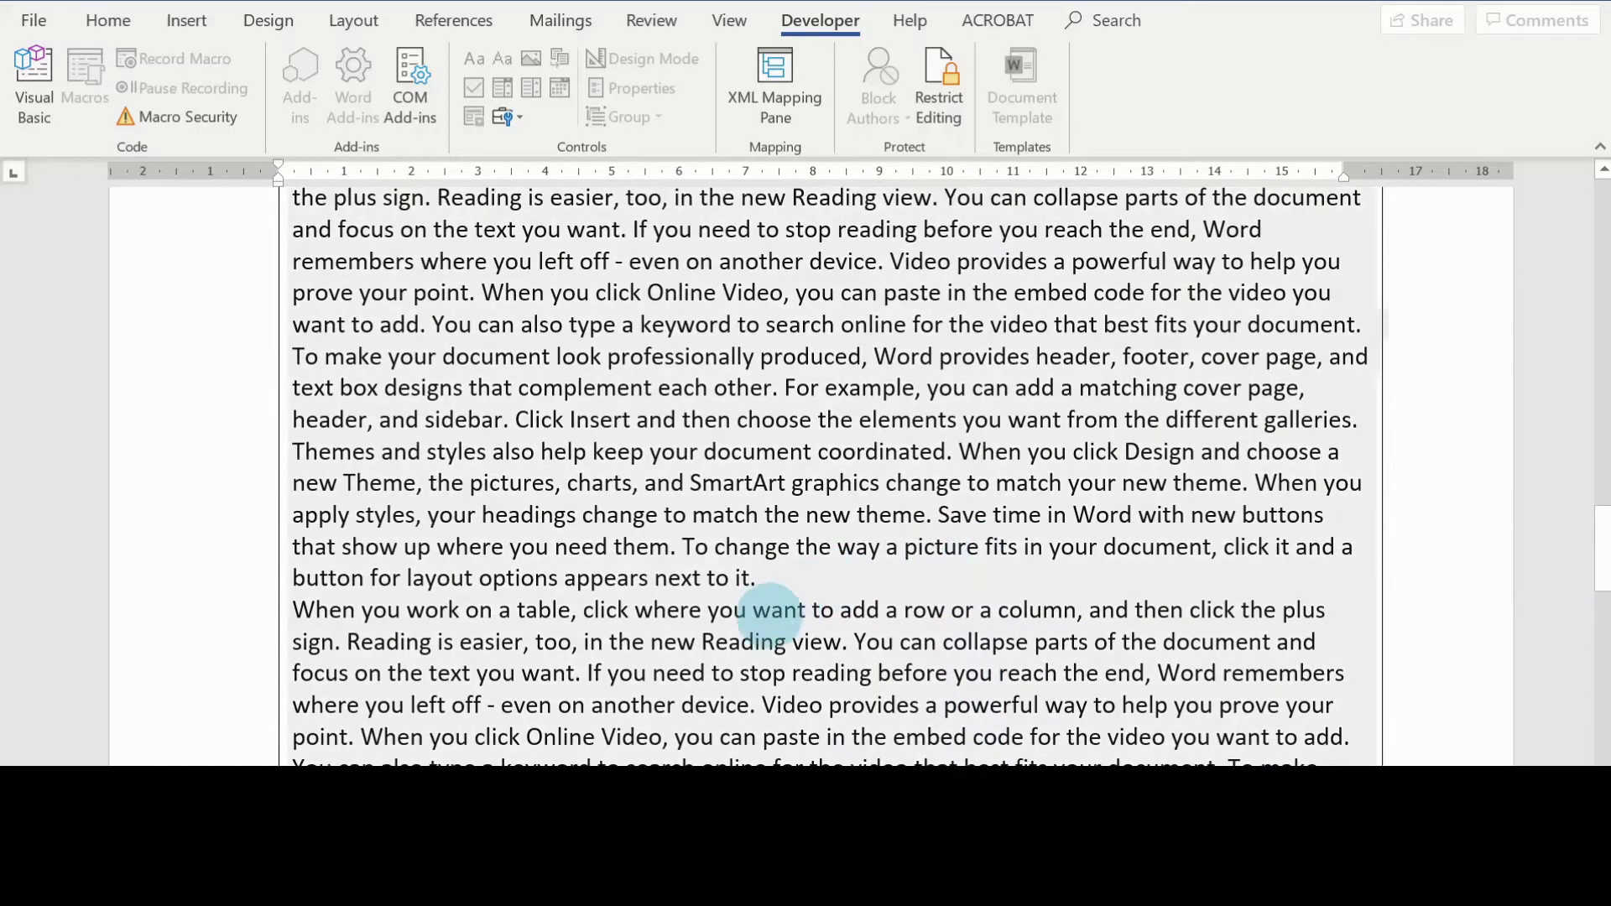
click(758, 579)
key(Return)
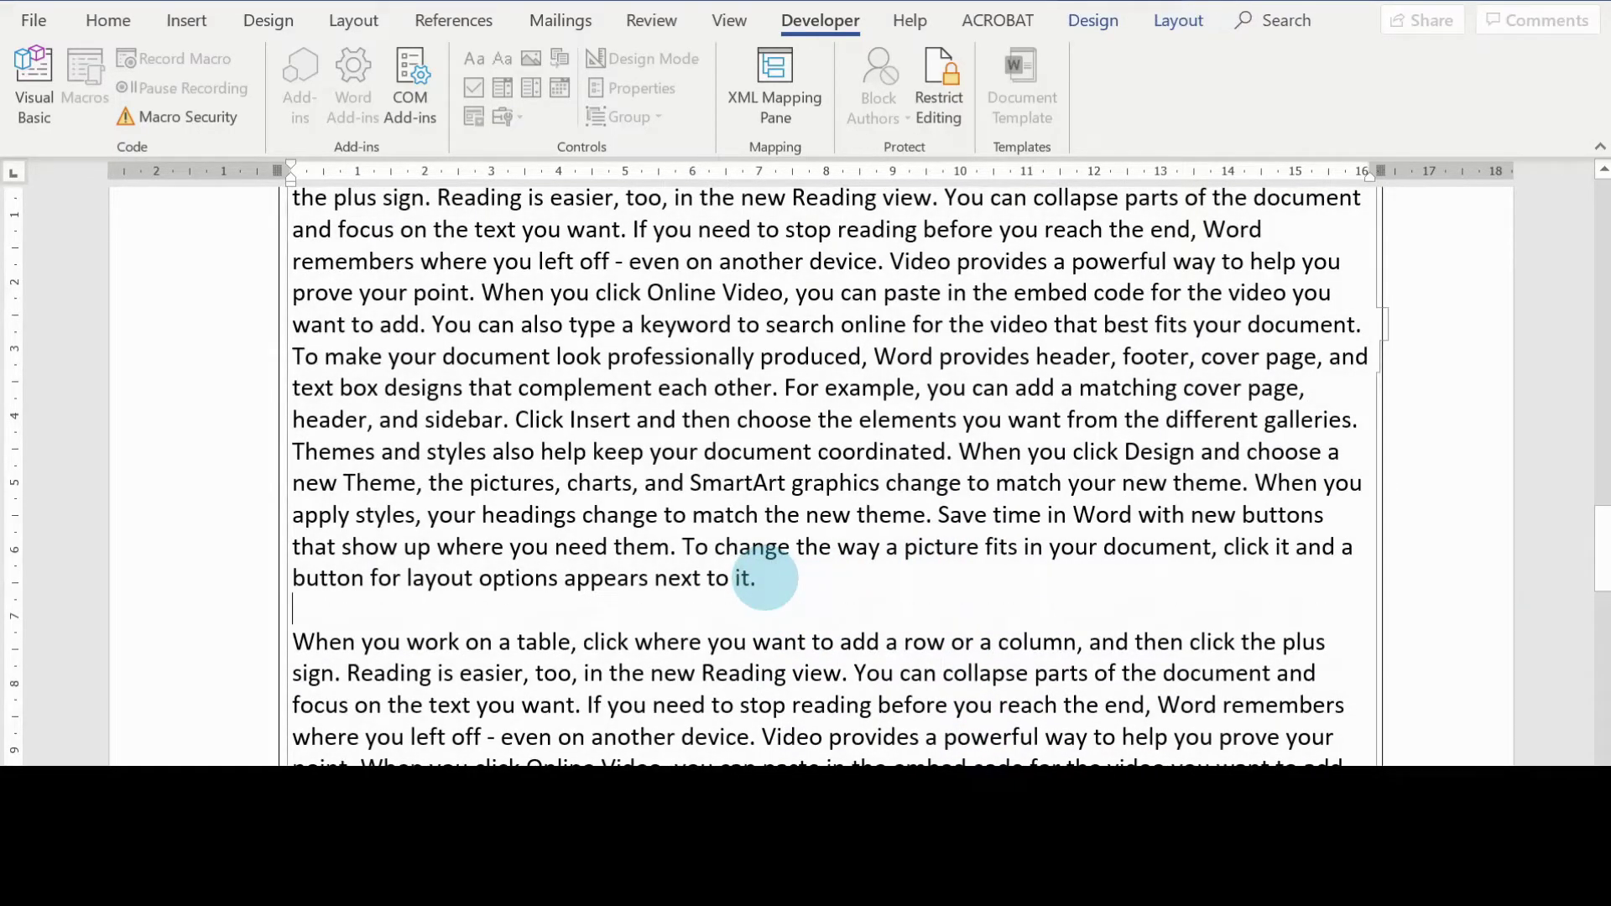
scroll(760, 571, up, 4)
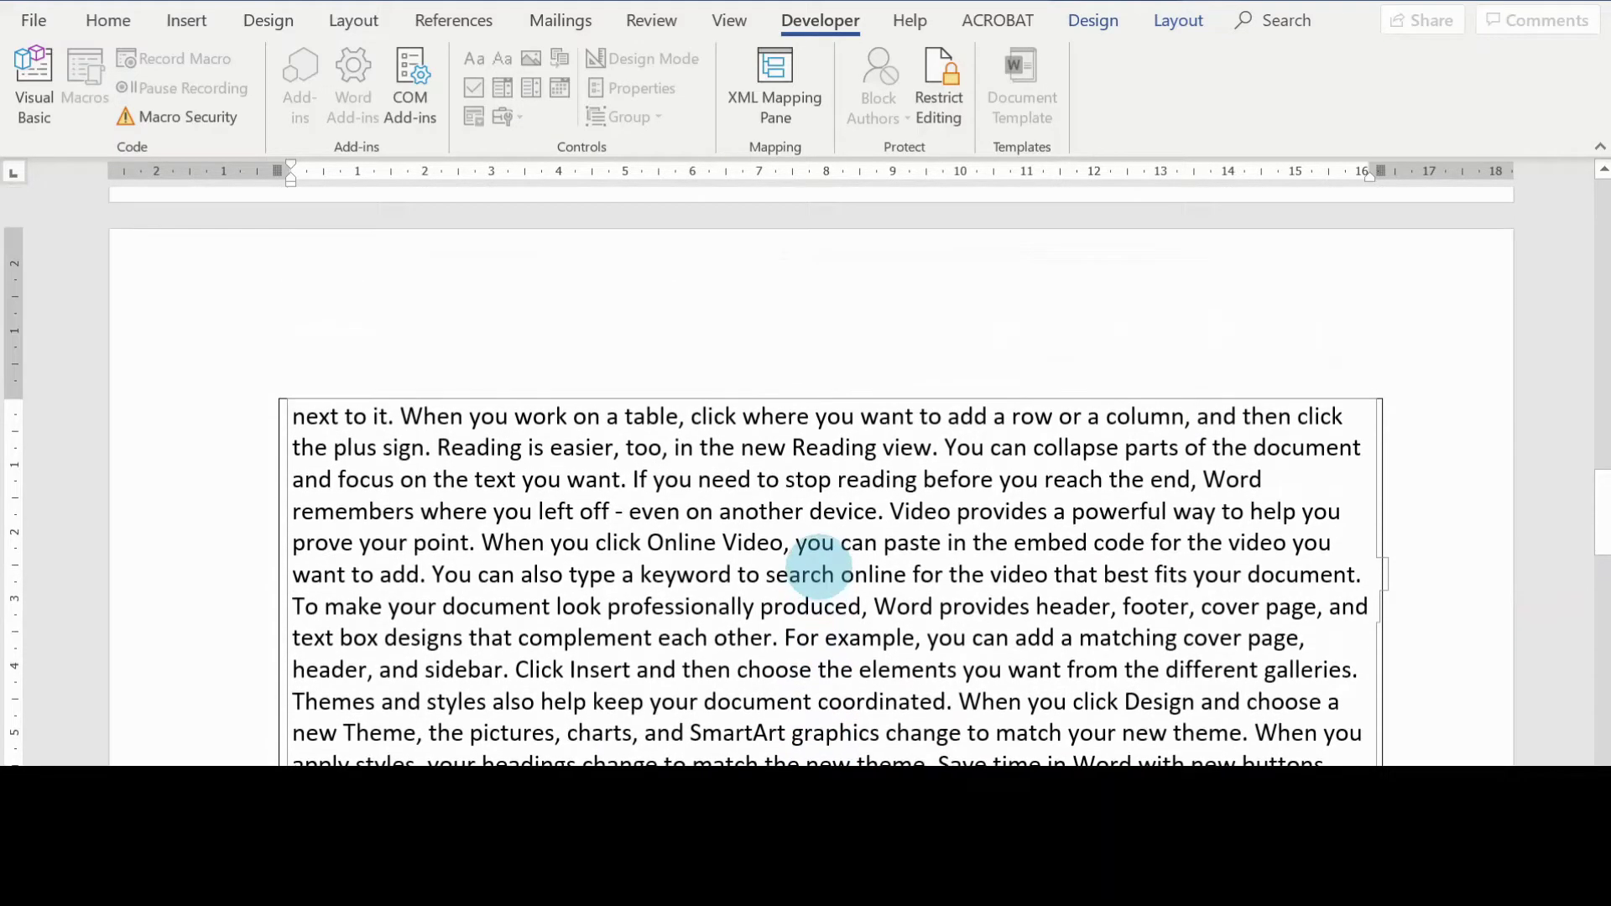
scroll(814, 562, down, 4)
scroll(658, 557, up, 1)
click(602, 556)
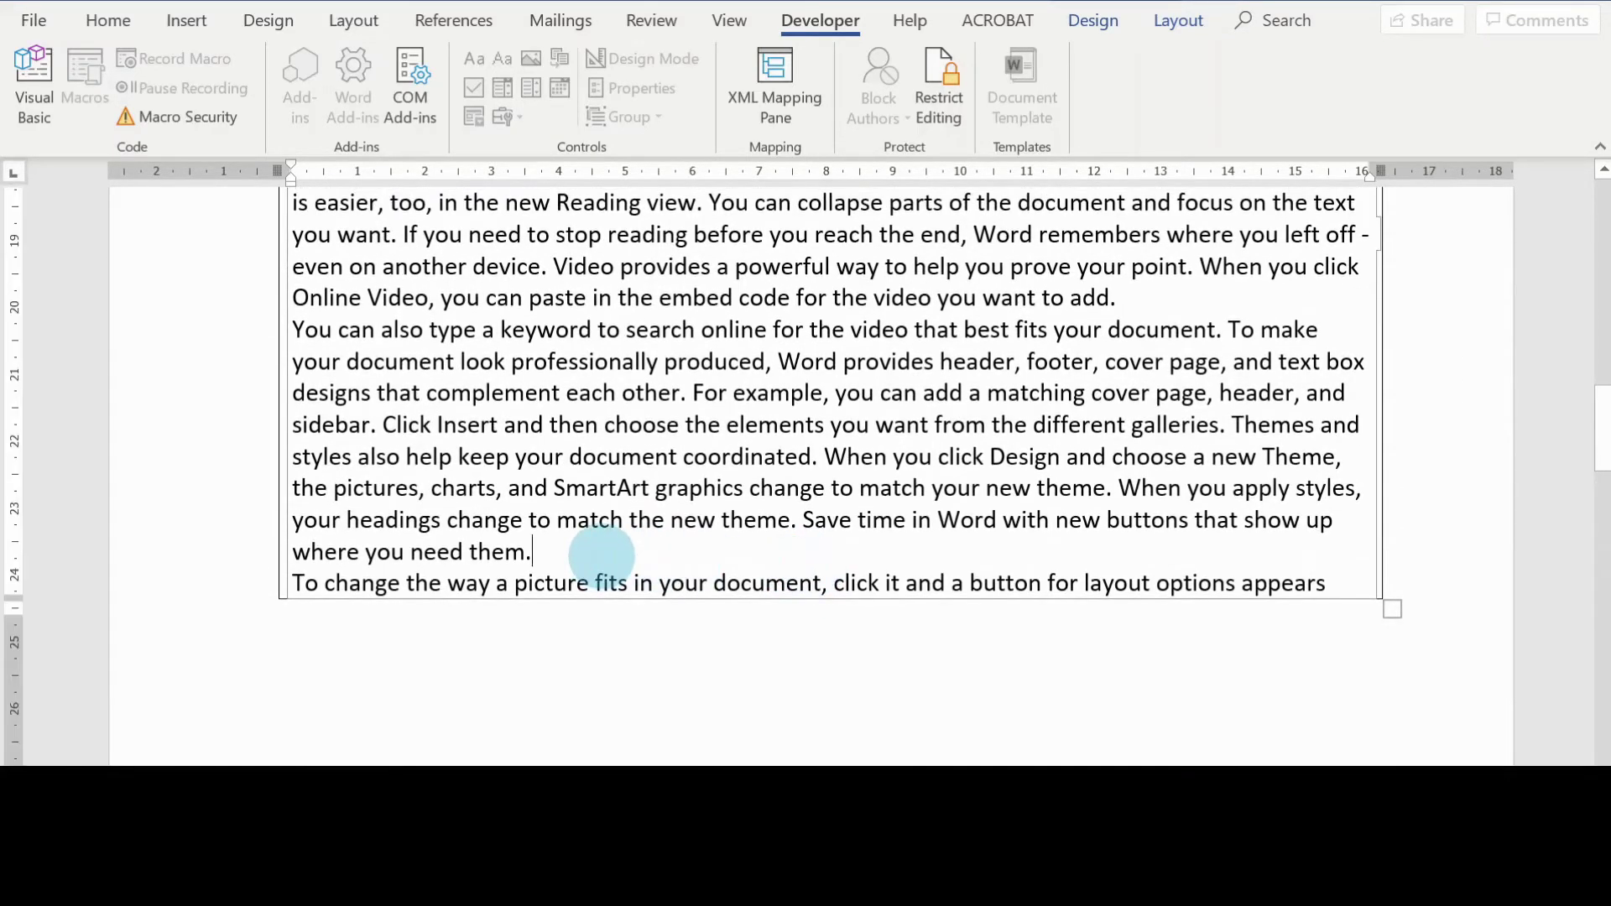
key(Return)
Add blank lines before the Save time, Online Video and When you apply styles paragraphs.
scroll(873, 457, up, 5)
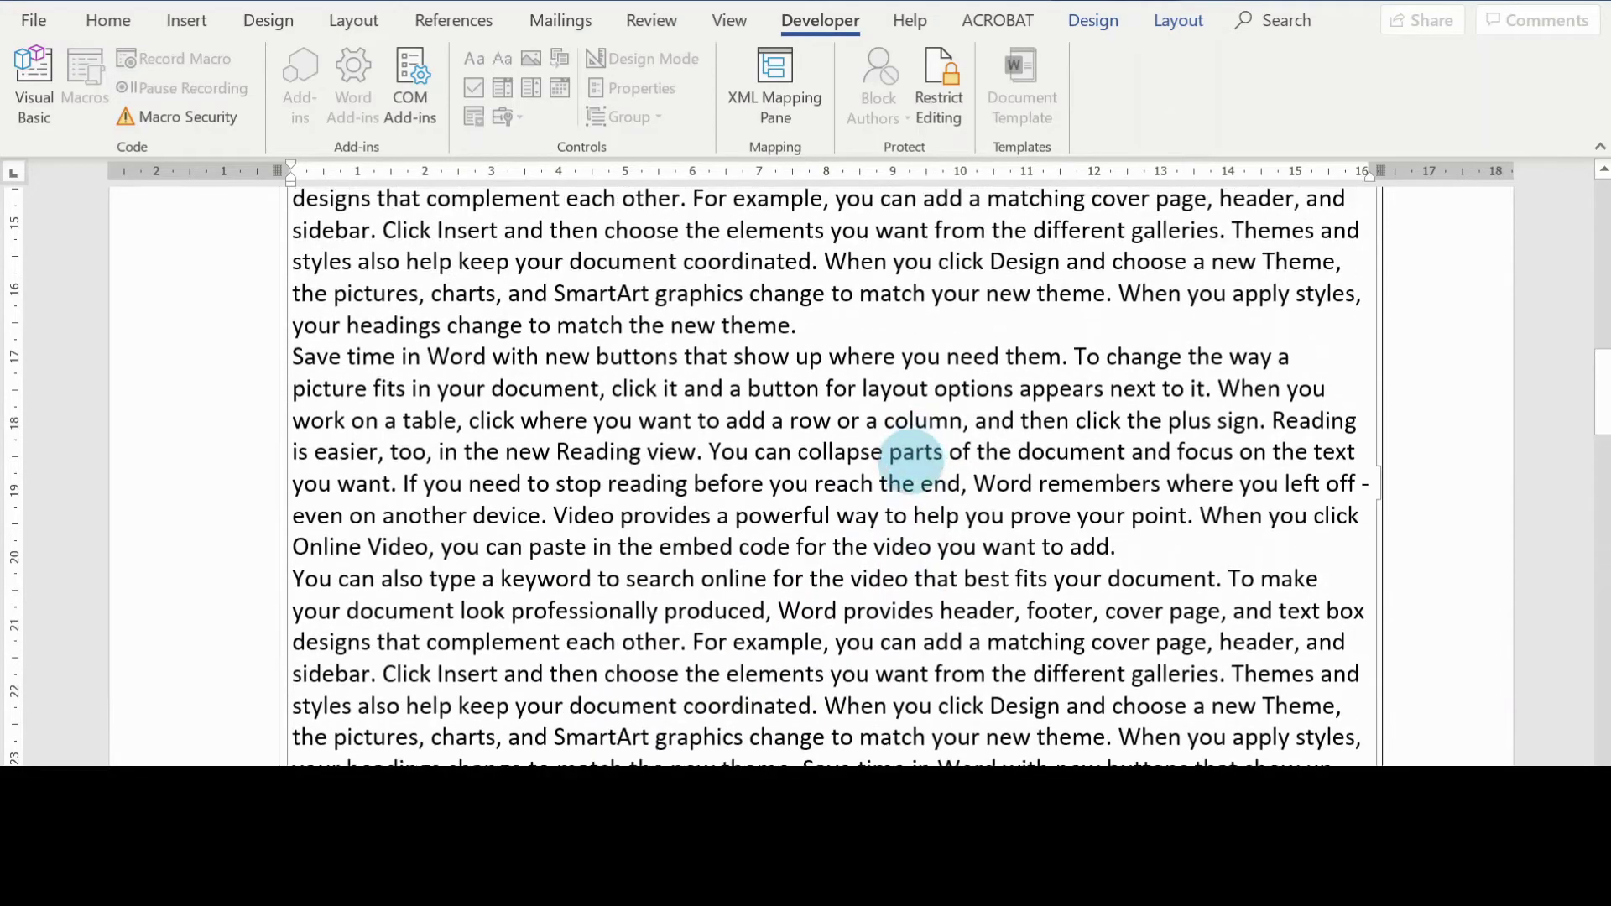
key(Return)
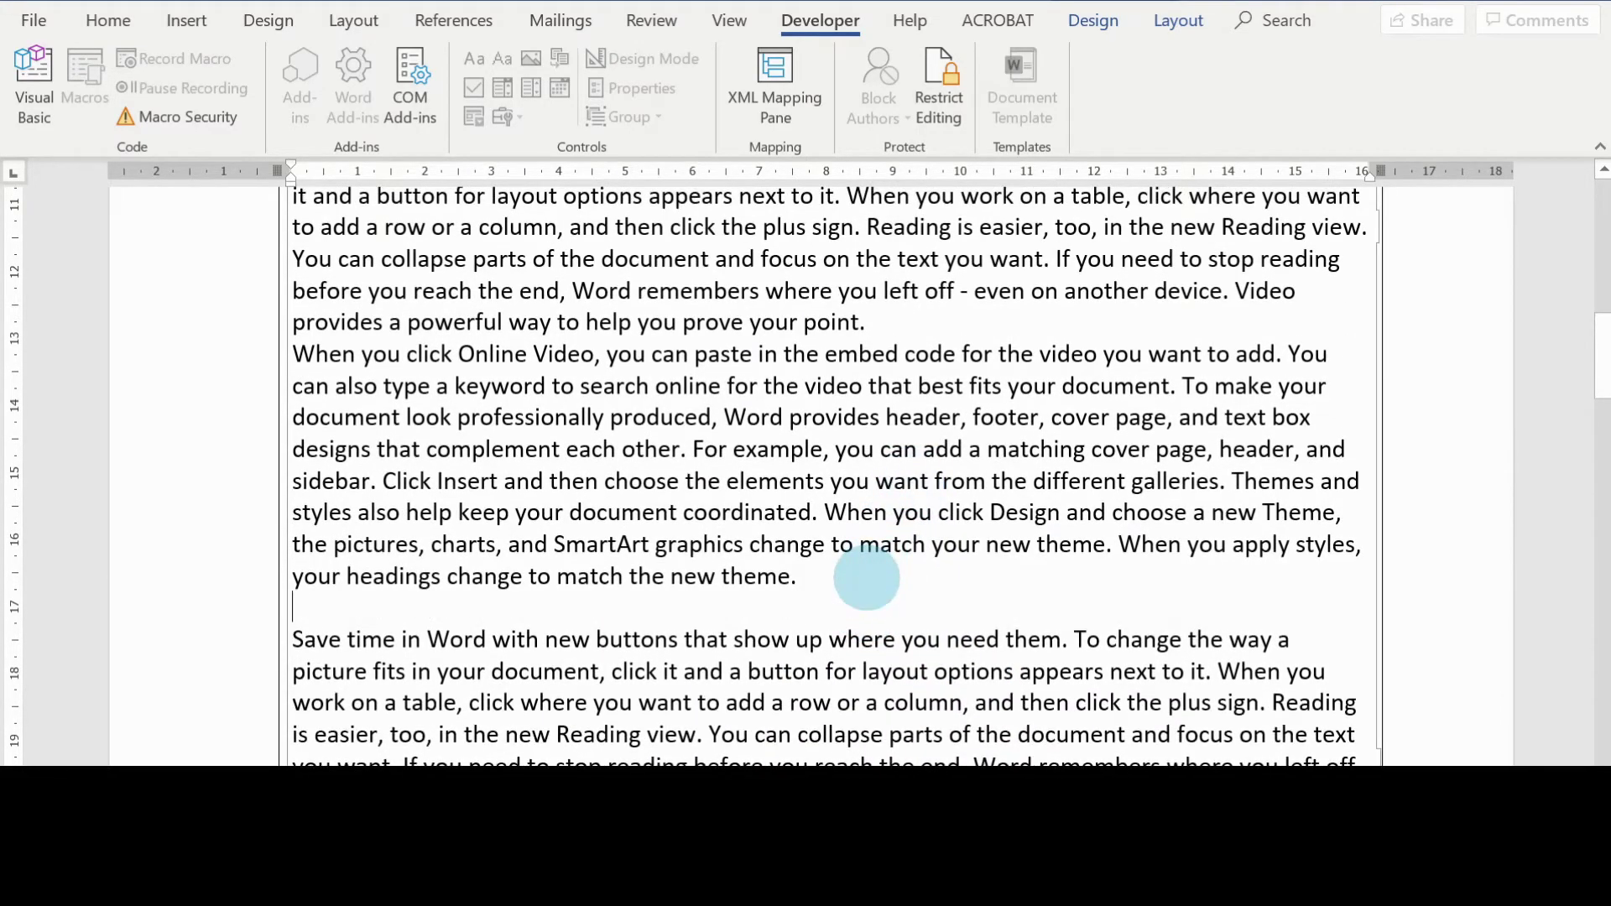
scroll(971, 582, up, 3)
click(974, 579)
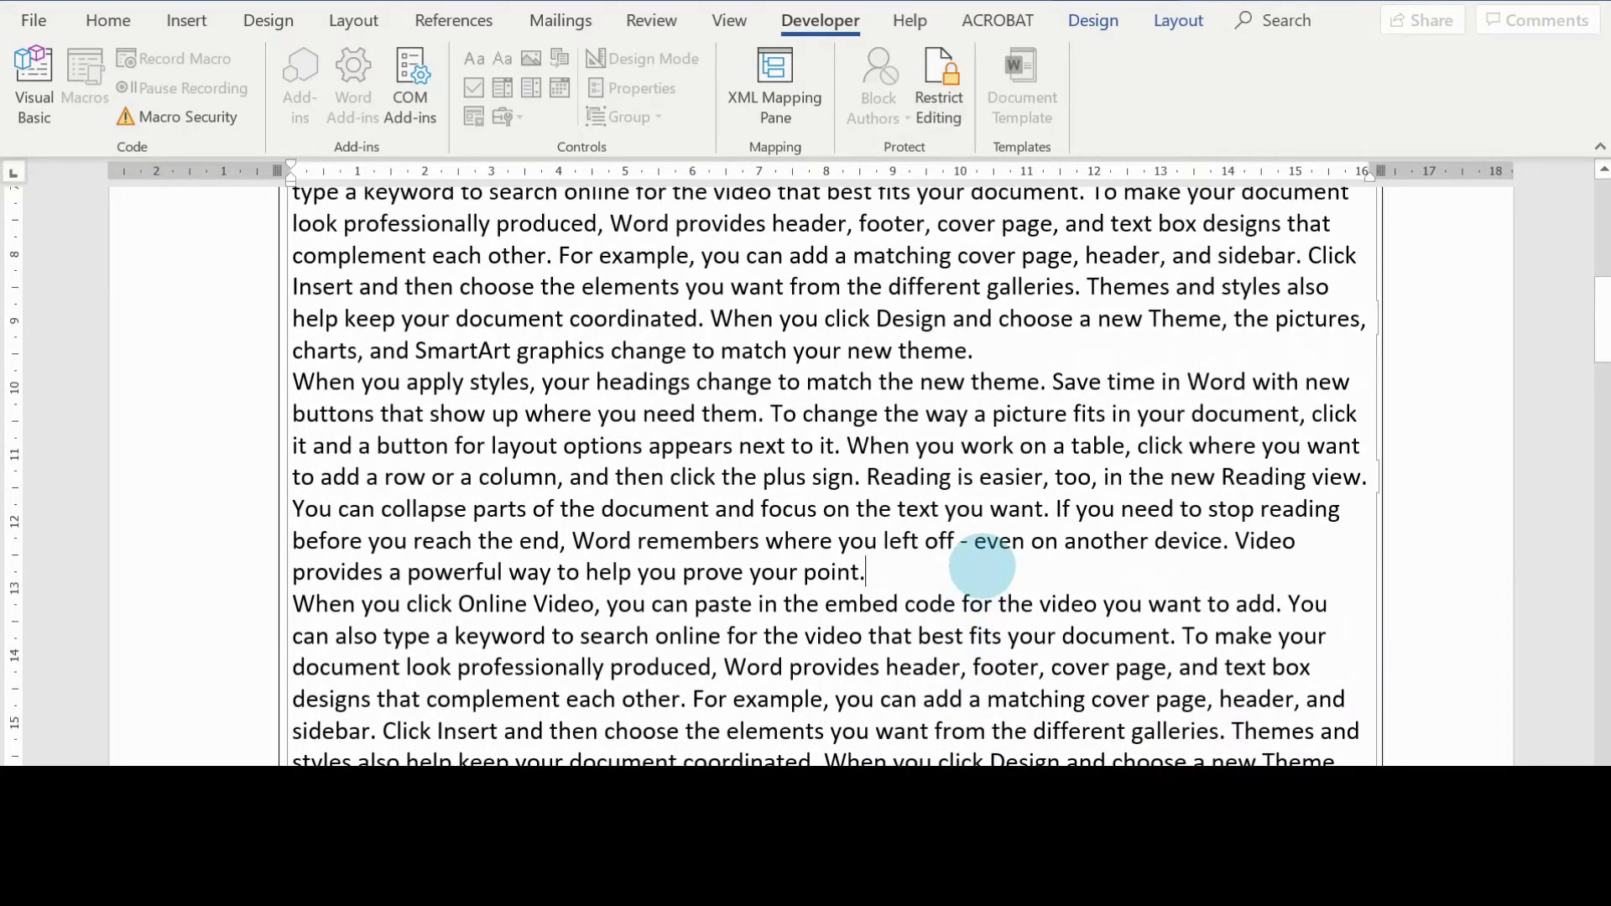
key(Return)
scroll(982, 566, up, 3)
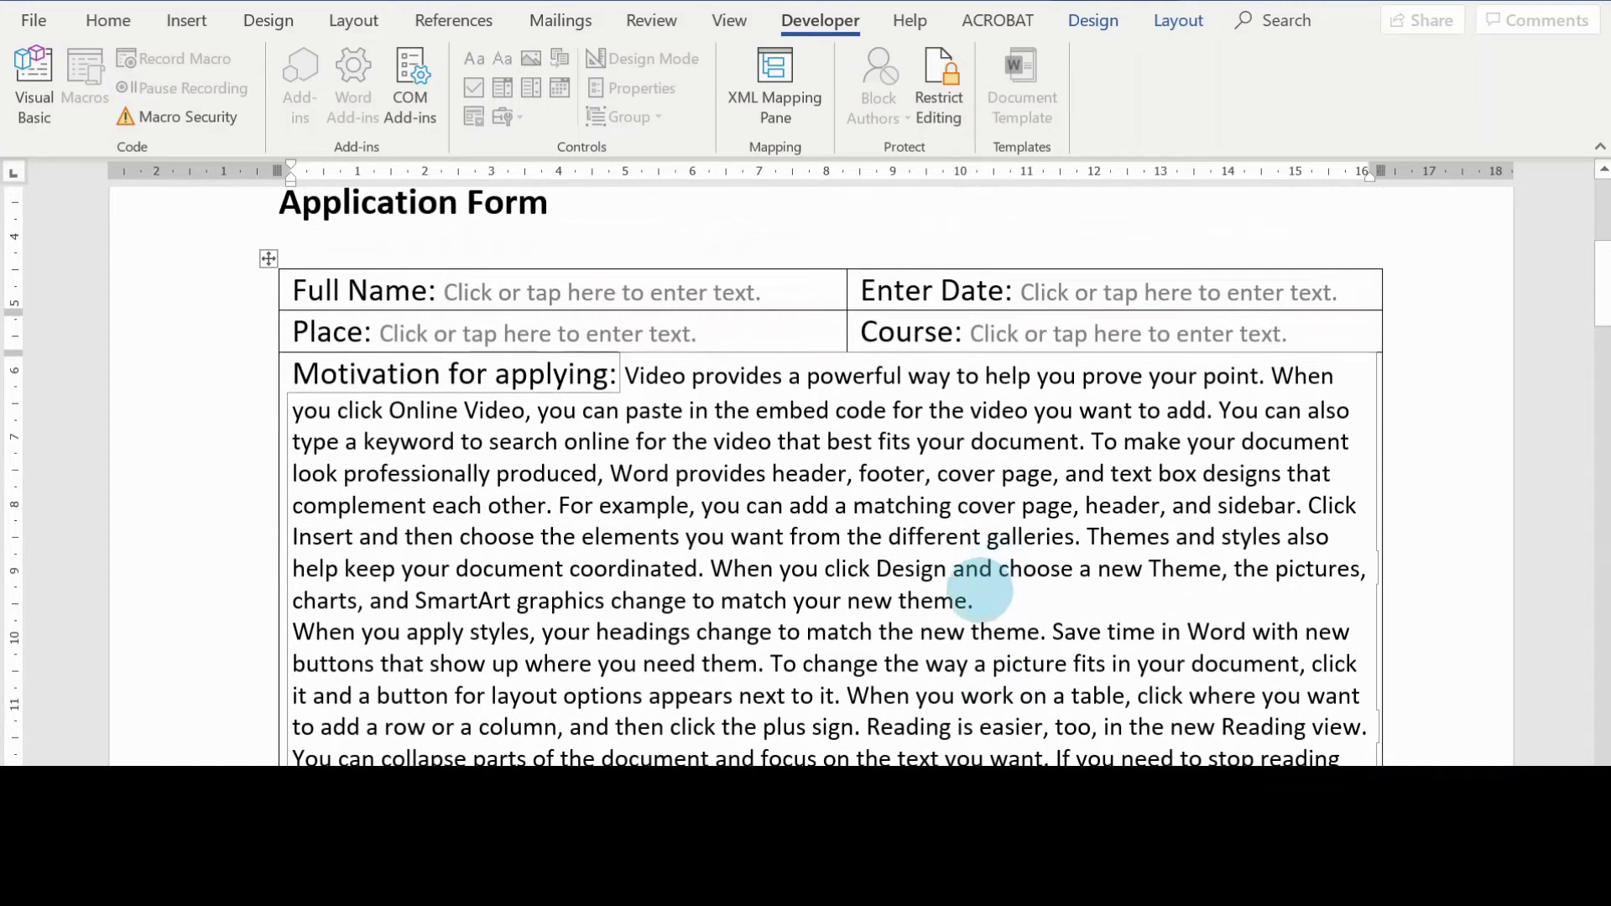
key(Return)
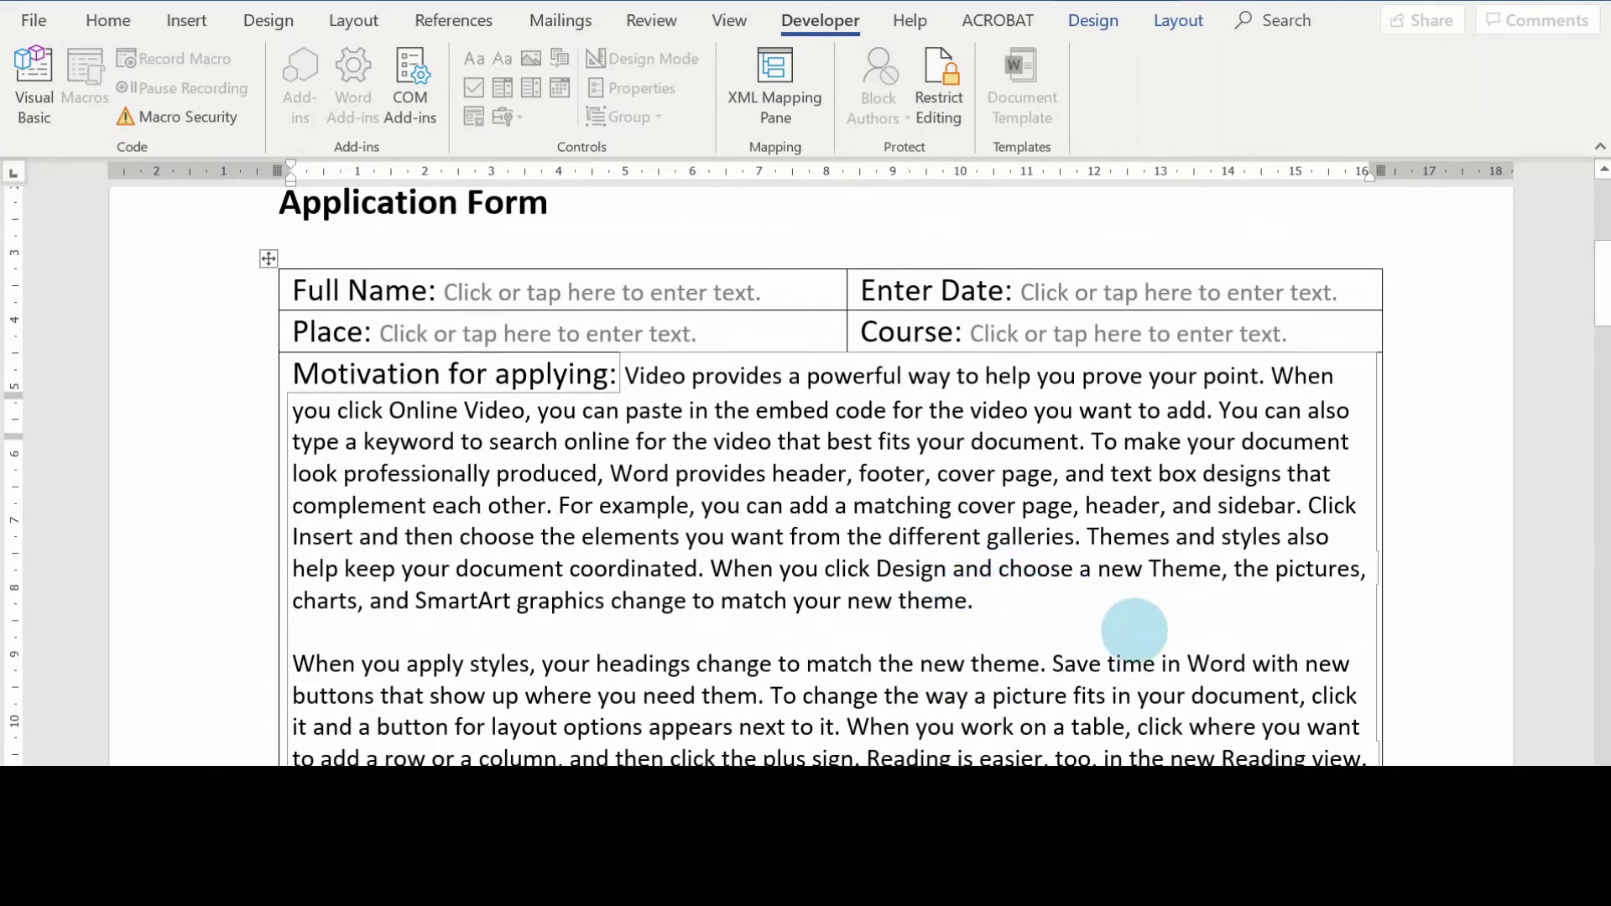
Add a blank line after 'the video you want to add.' above the You can also paragraph.
scroll(1174, 629, up, 2)
scroll(1216, 635, down, 5)
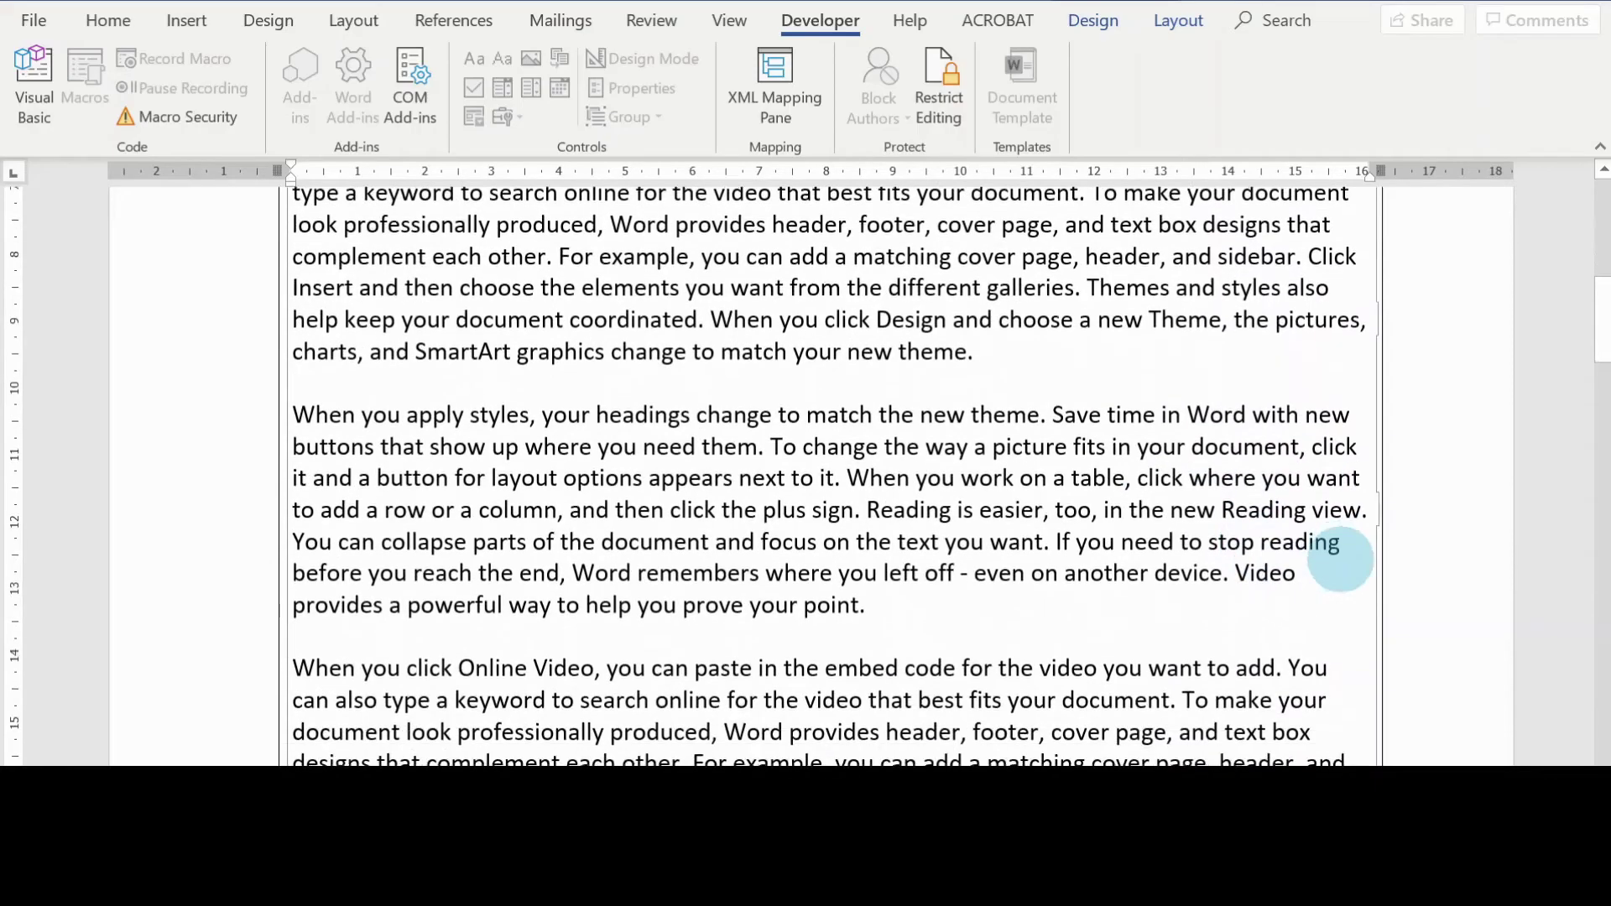
scroll(1431, 441, up, 5)
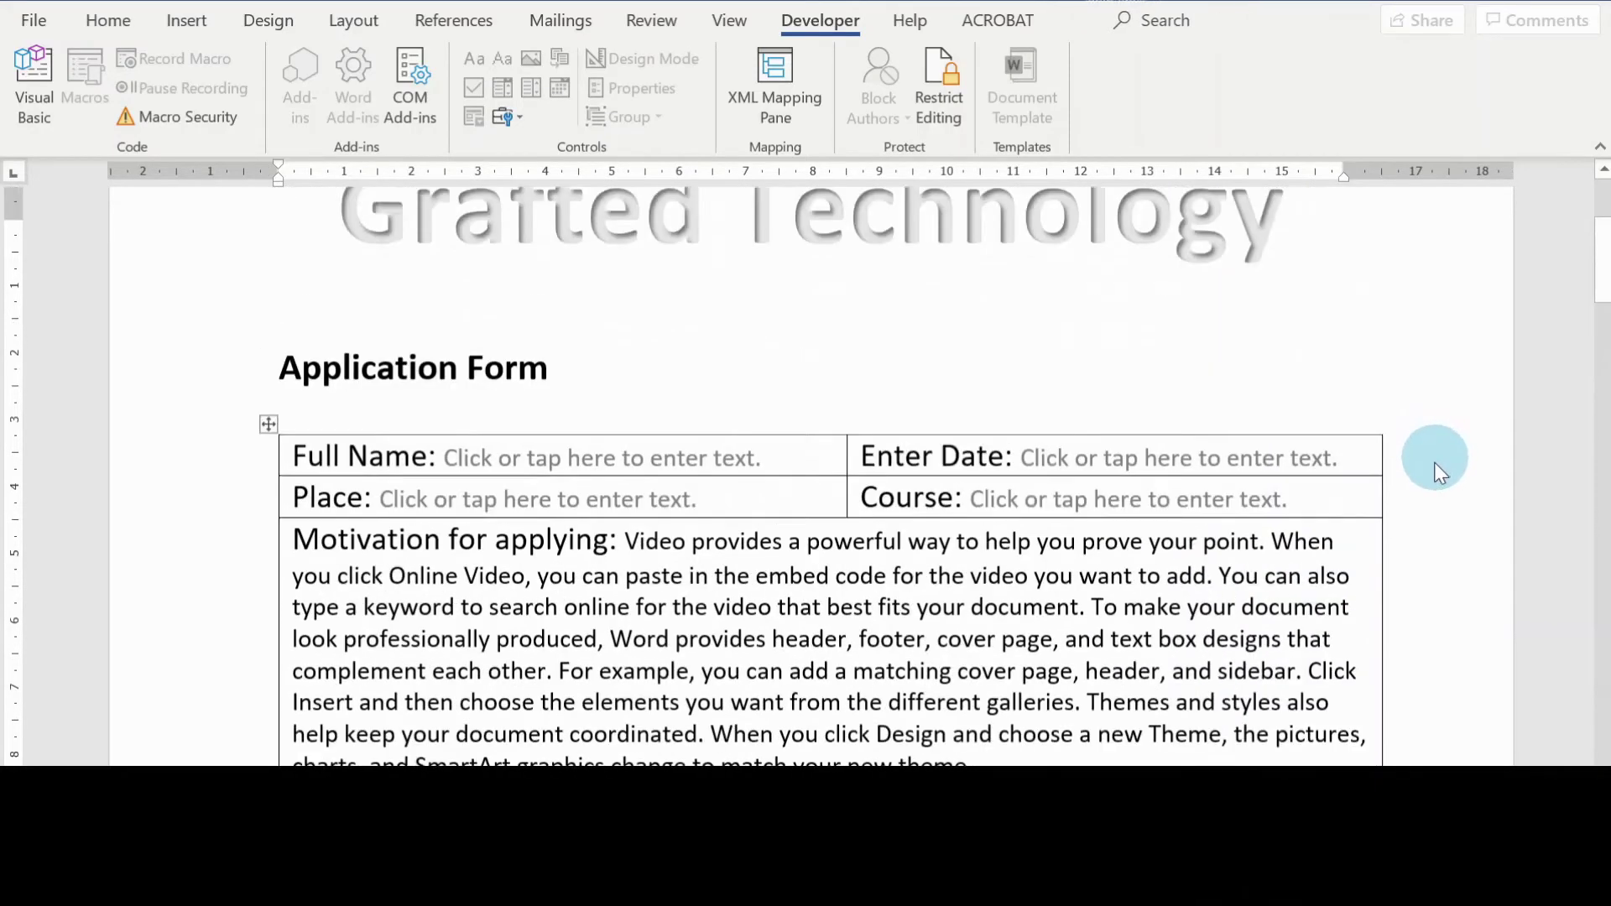
scroll(650, 563, down, 3)
scroll(979, 510, down, 12)
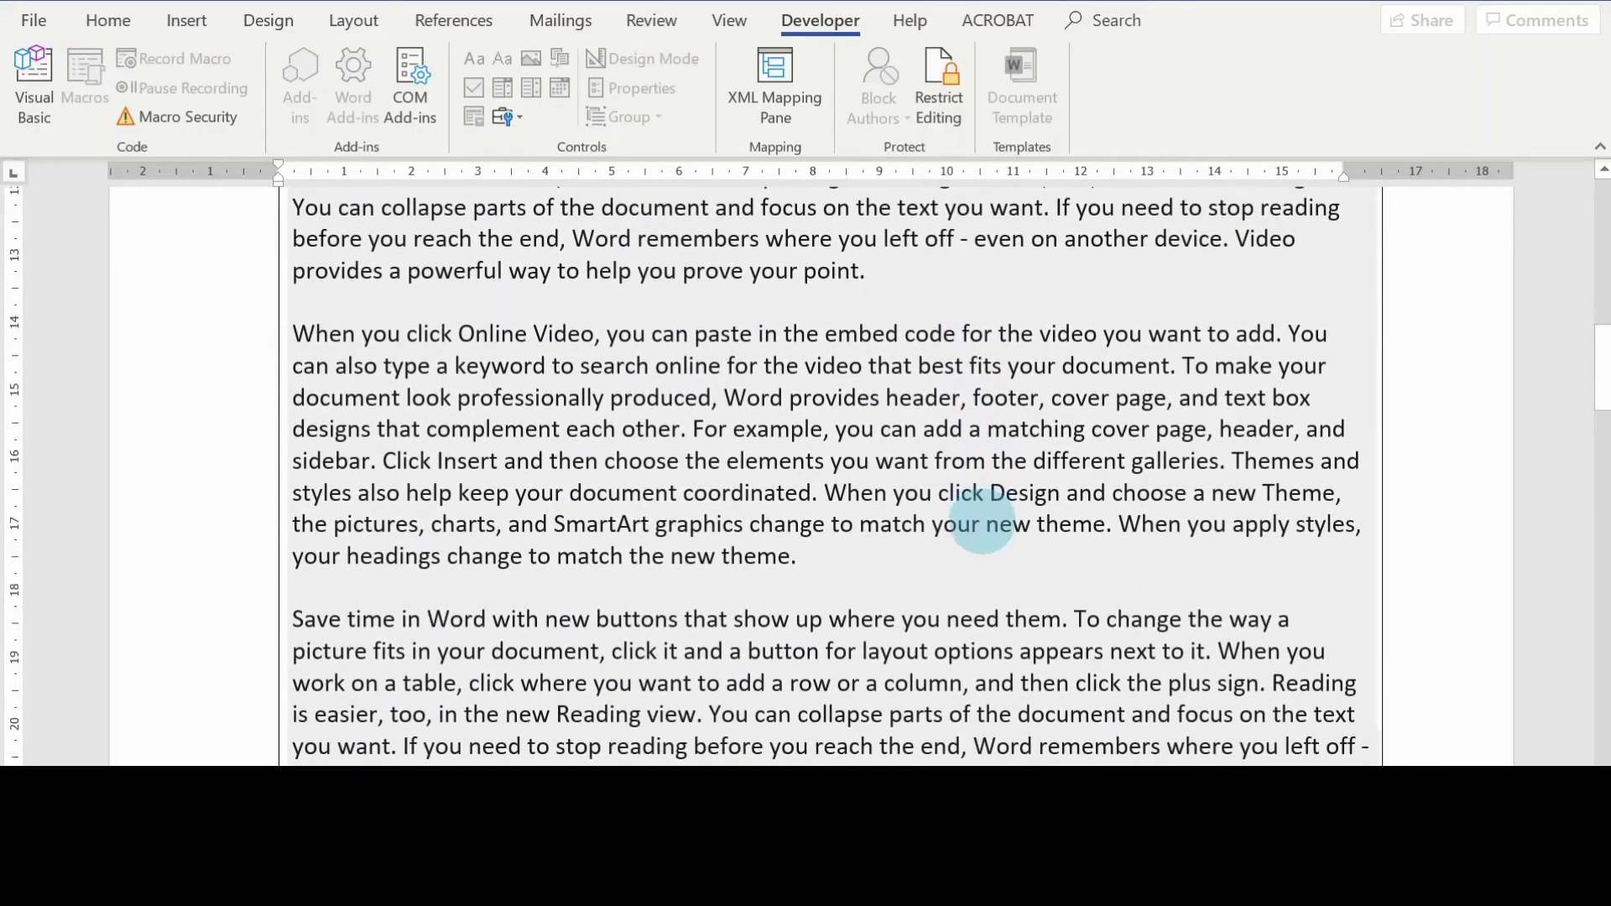
scroll(980, 508, up, 14)
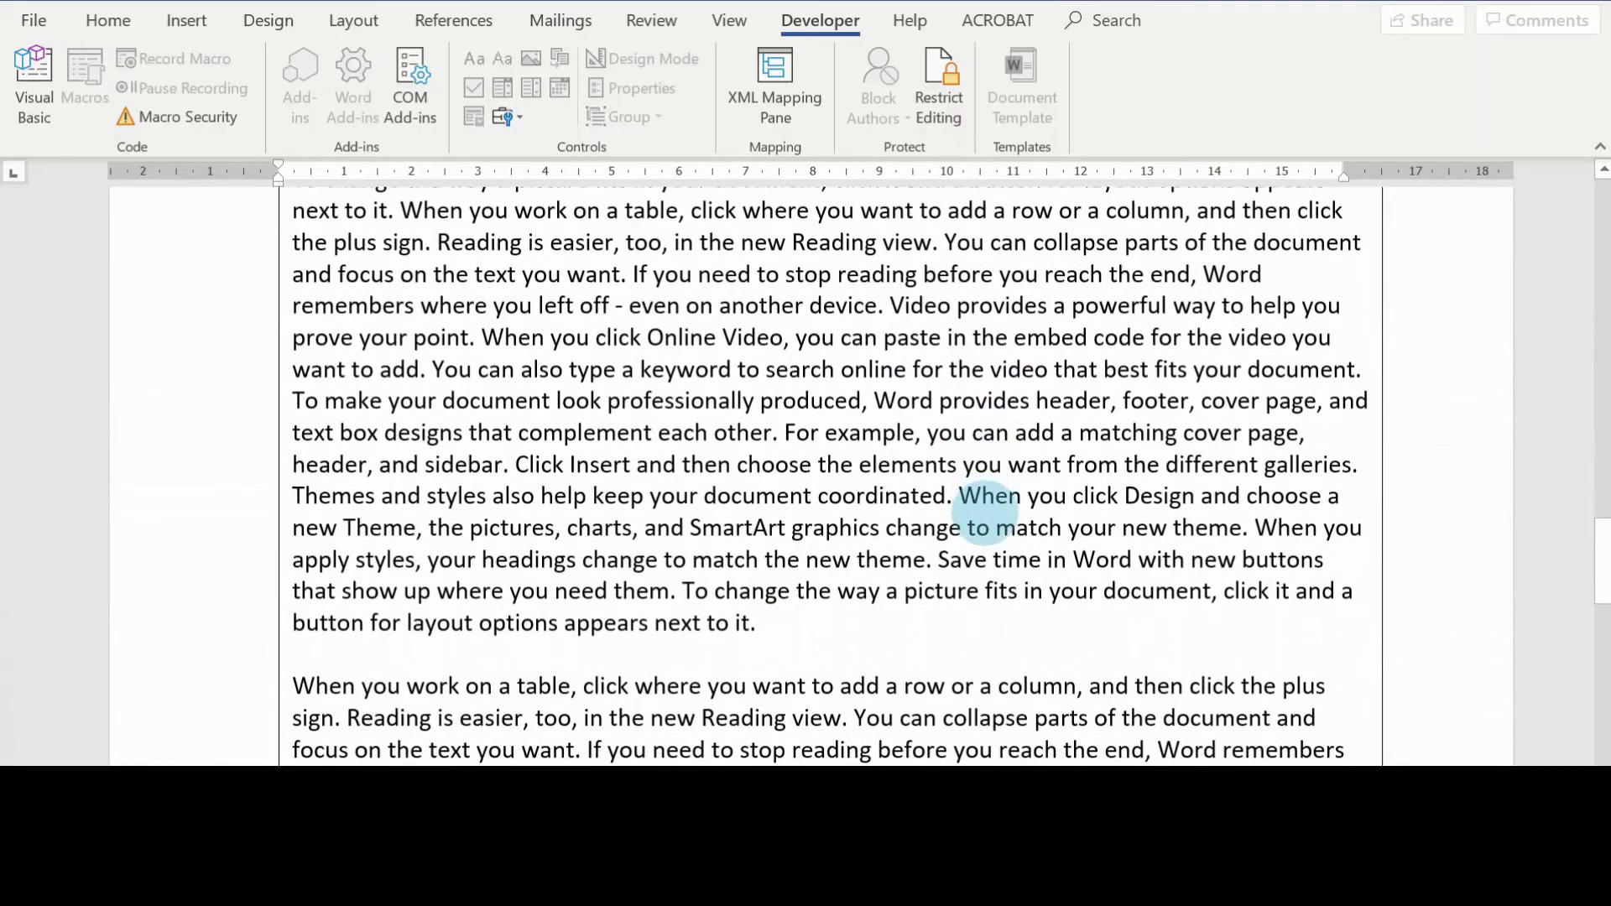
scroll(1219, 501, down, 1)
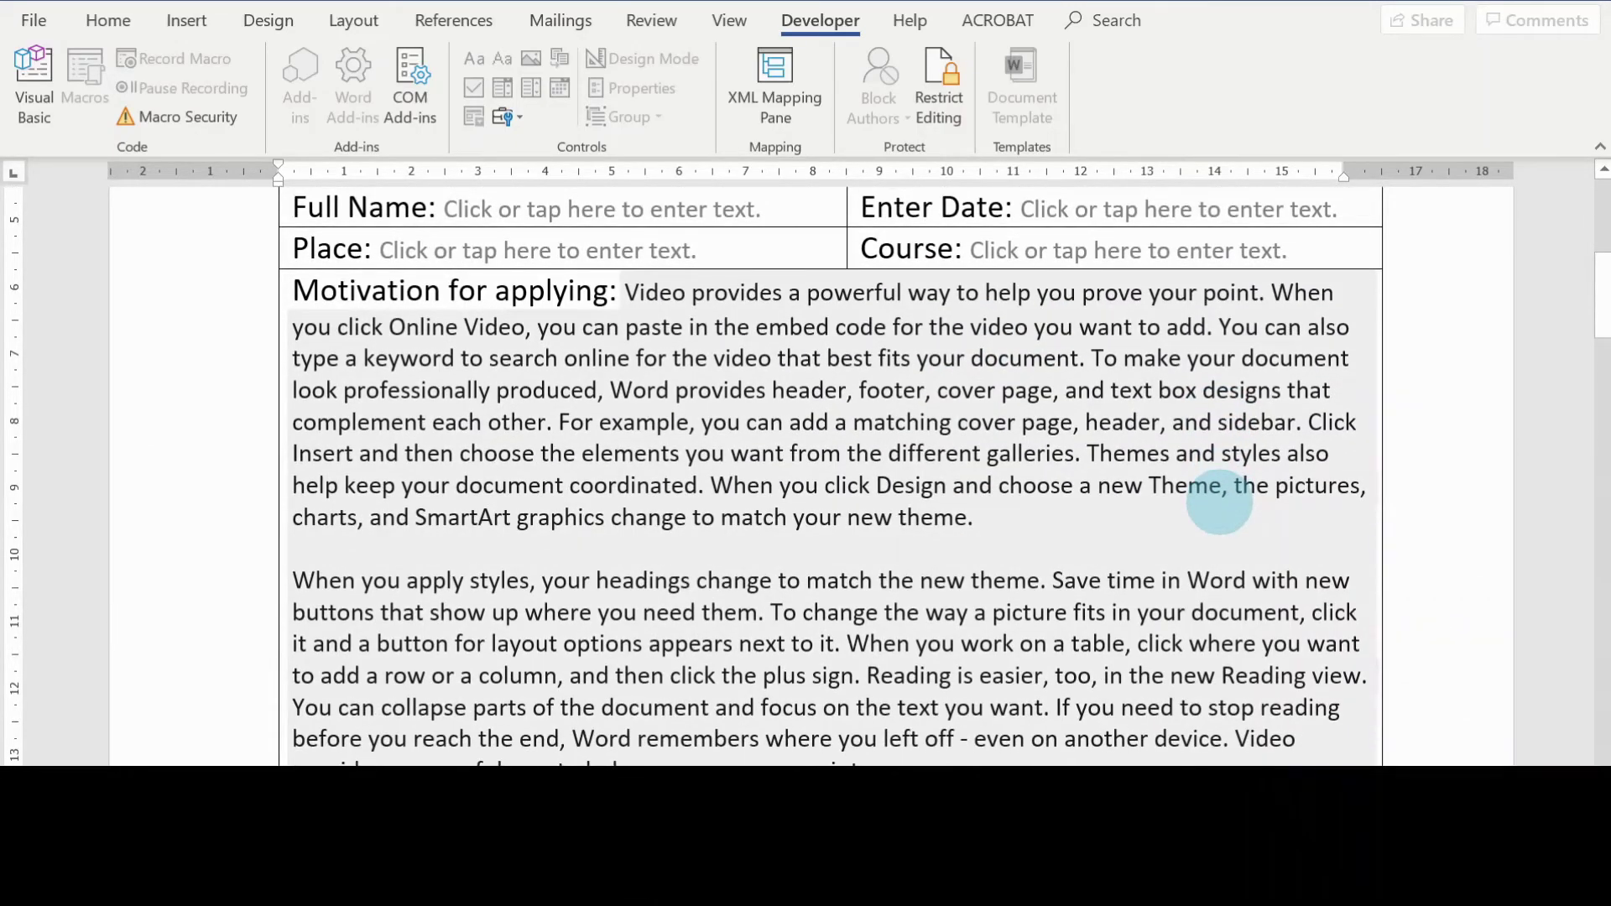
scroll(1220, 502, down, 9)
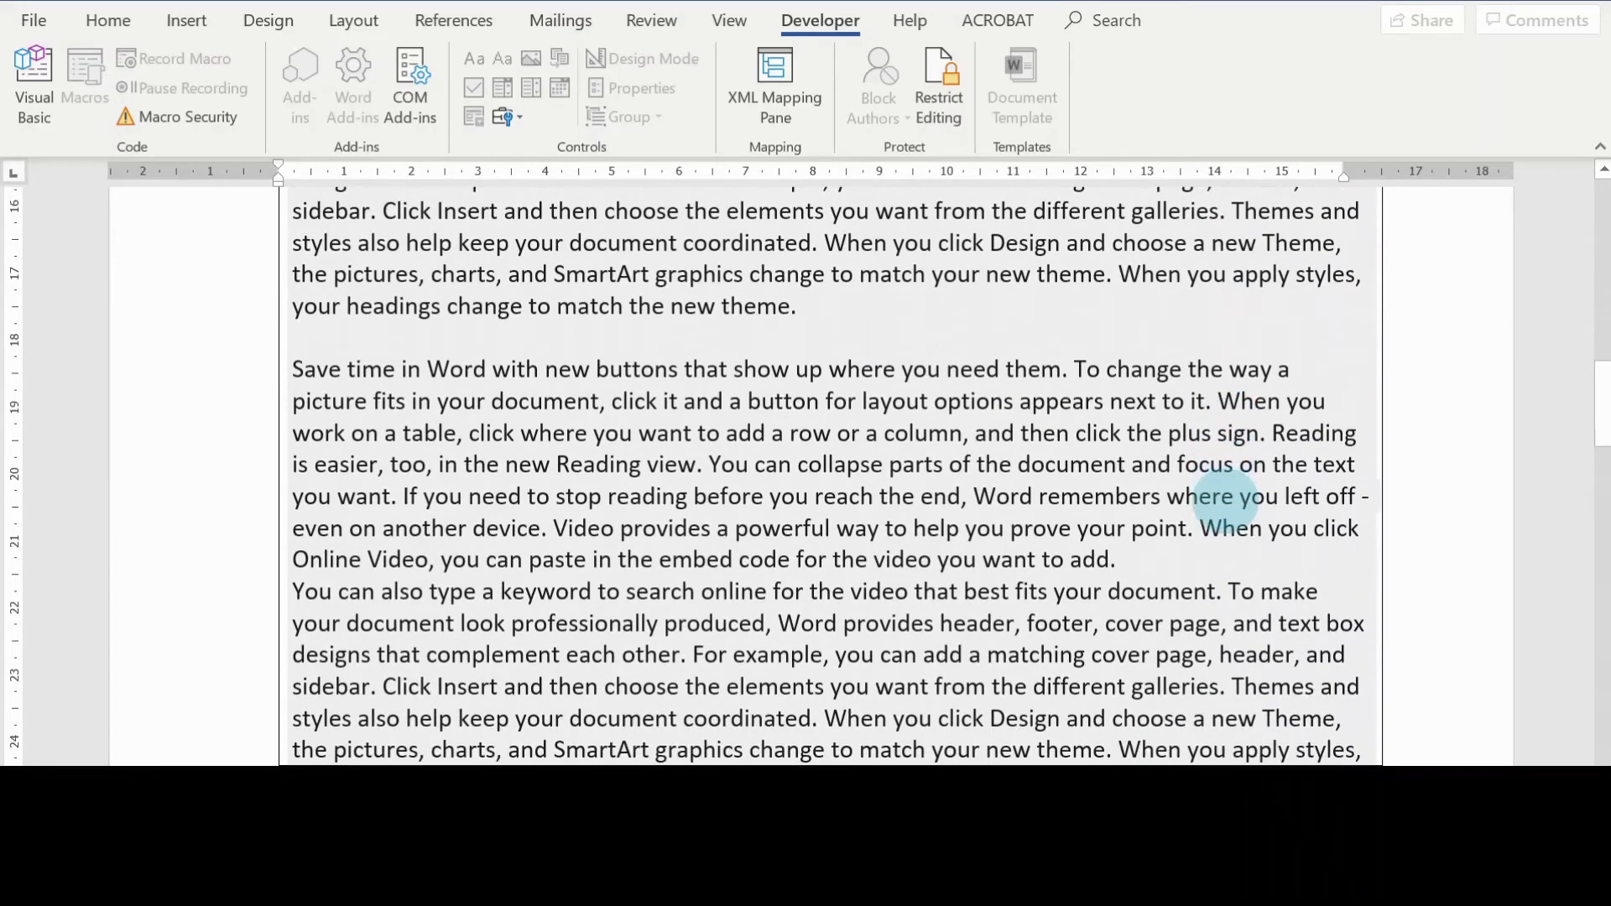
scroll(1223, 502, down, 2)
click(1121, 390)
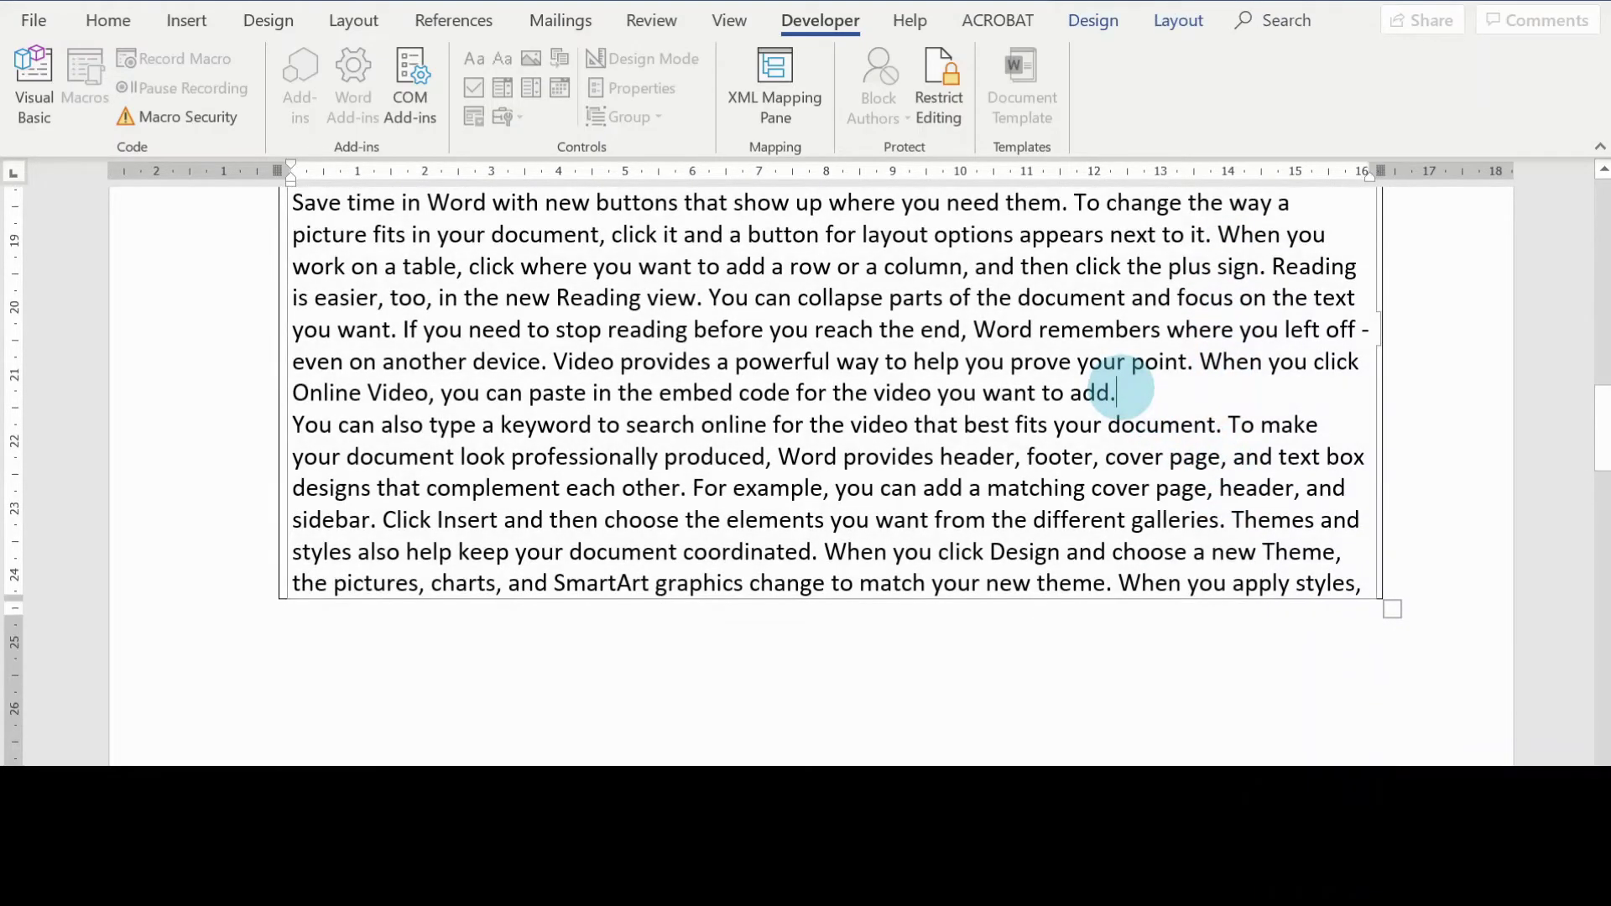
key(Return)
scroll(1175, 415, down, 10)
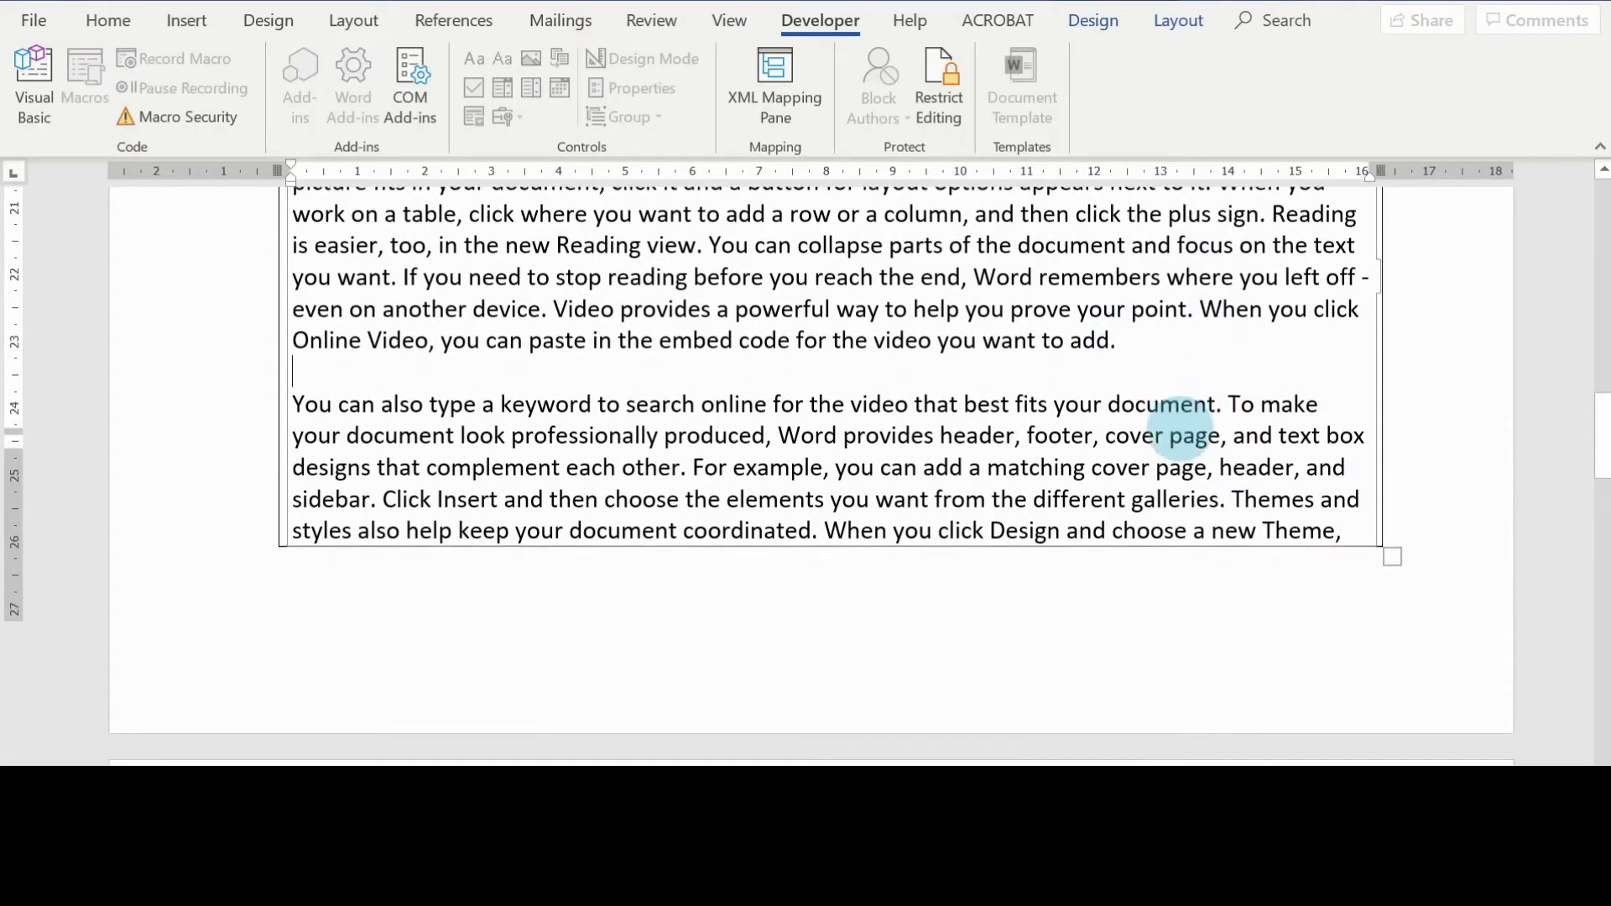
scroll(1166, 426, down, 8)
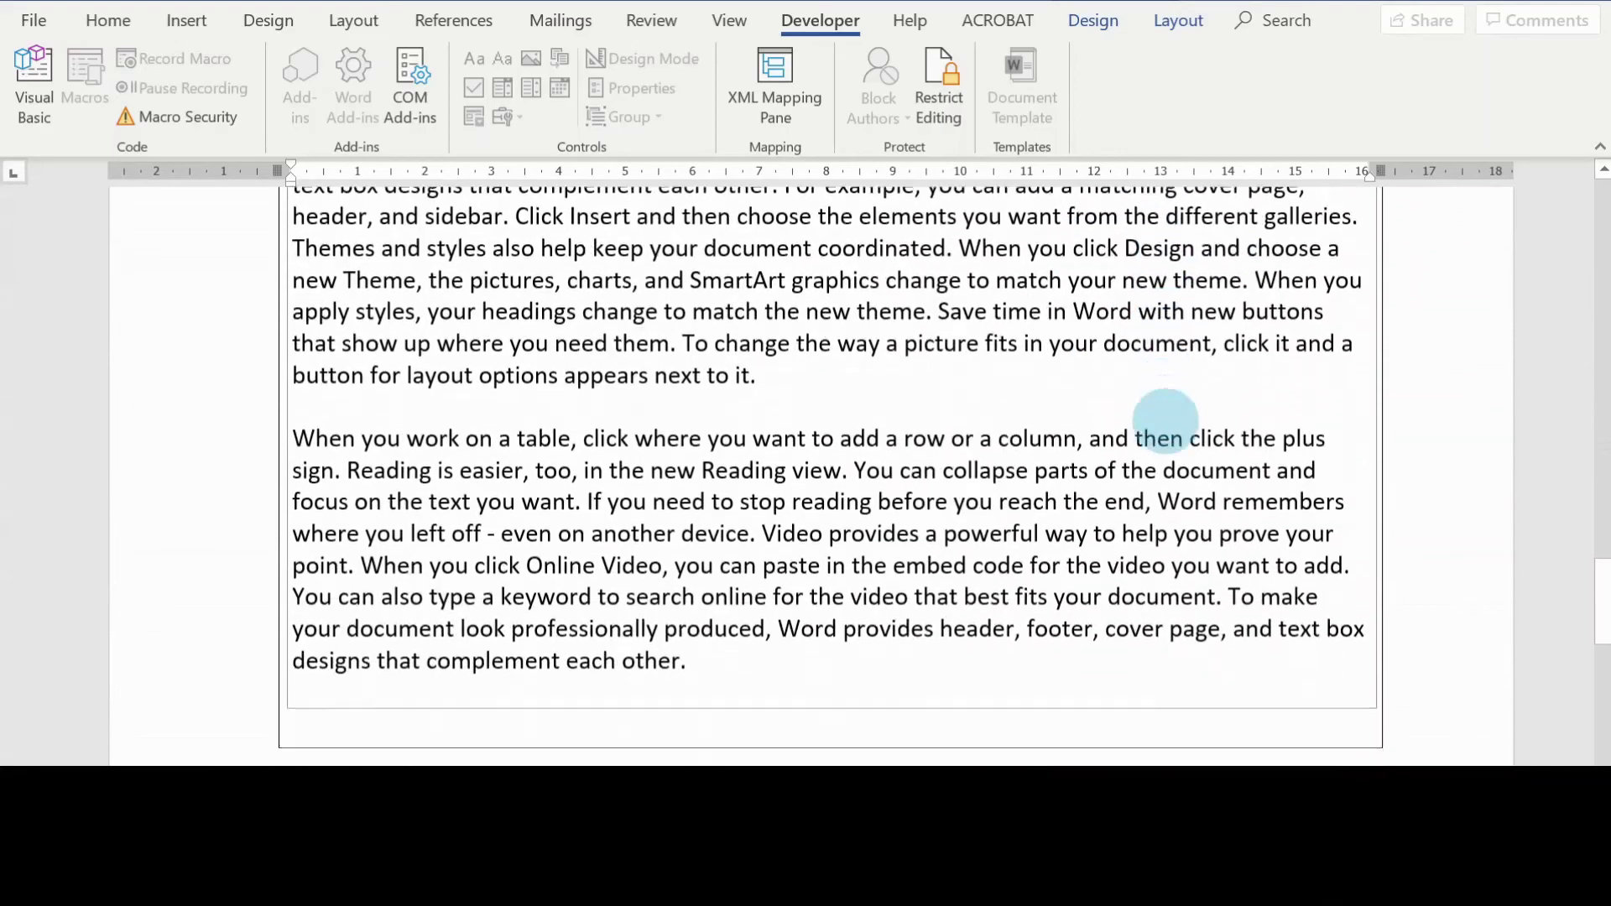
scroll(1163, 418, down, 4)
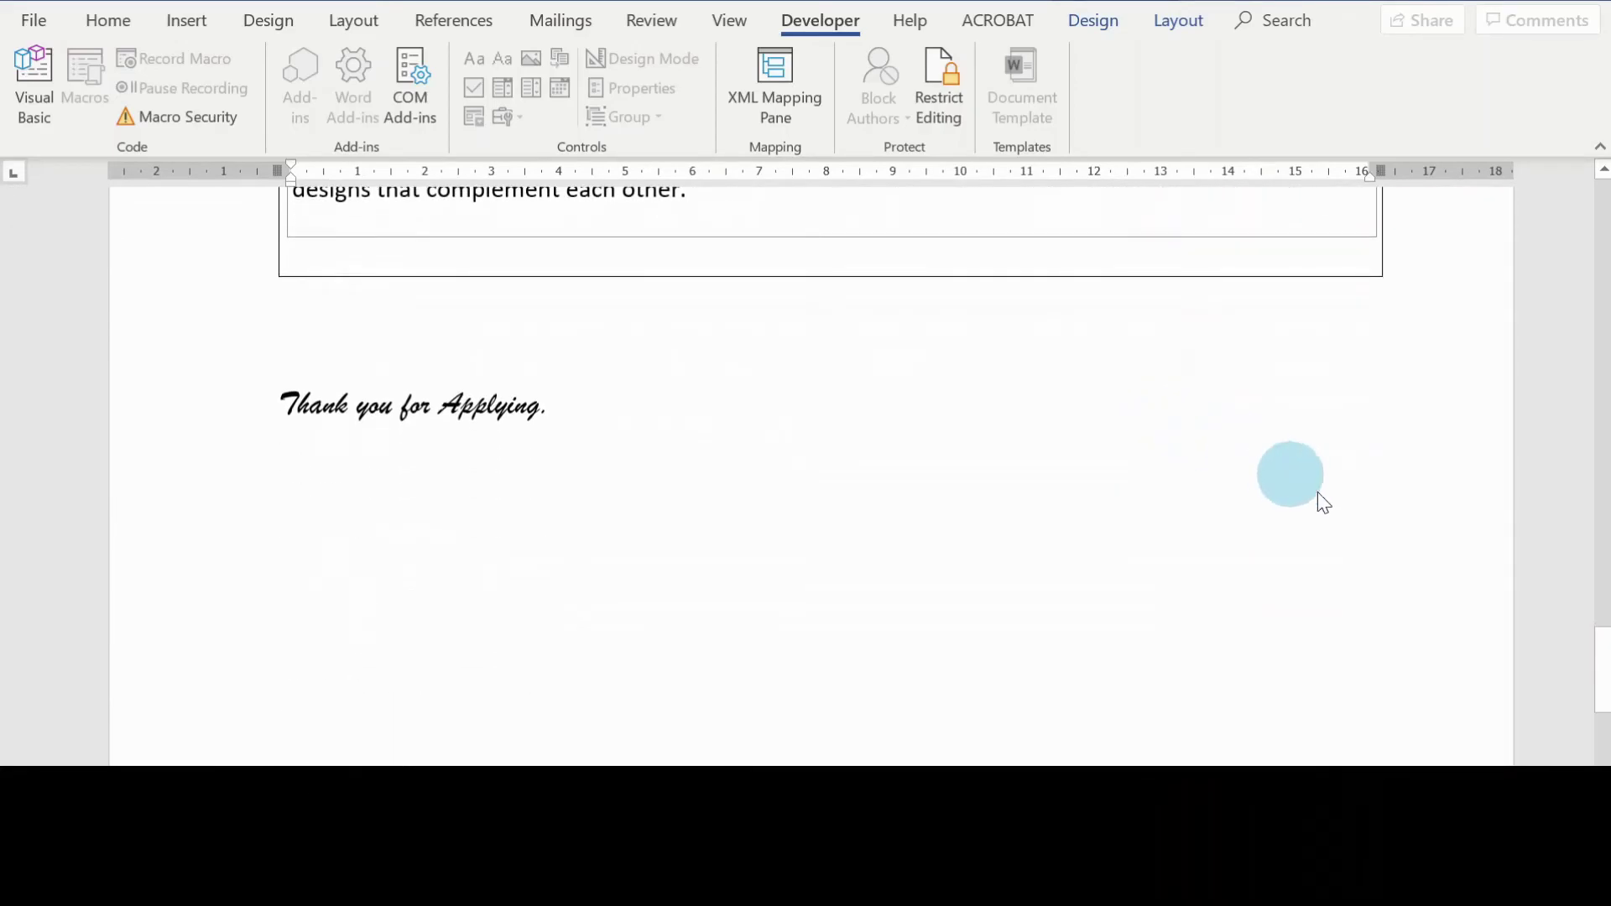
scroll(1415, 545, up, 4)
scroll(1438, 555, up, 4)
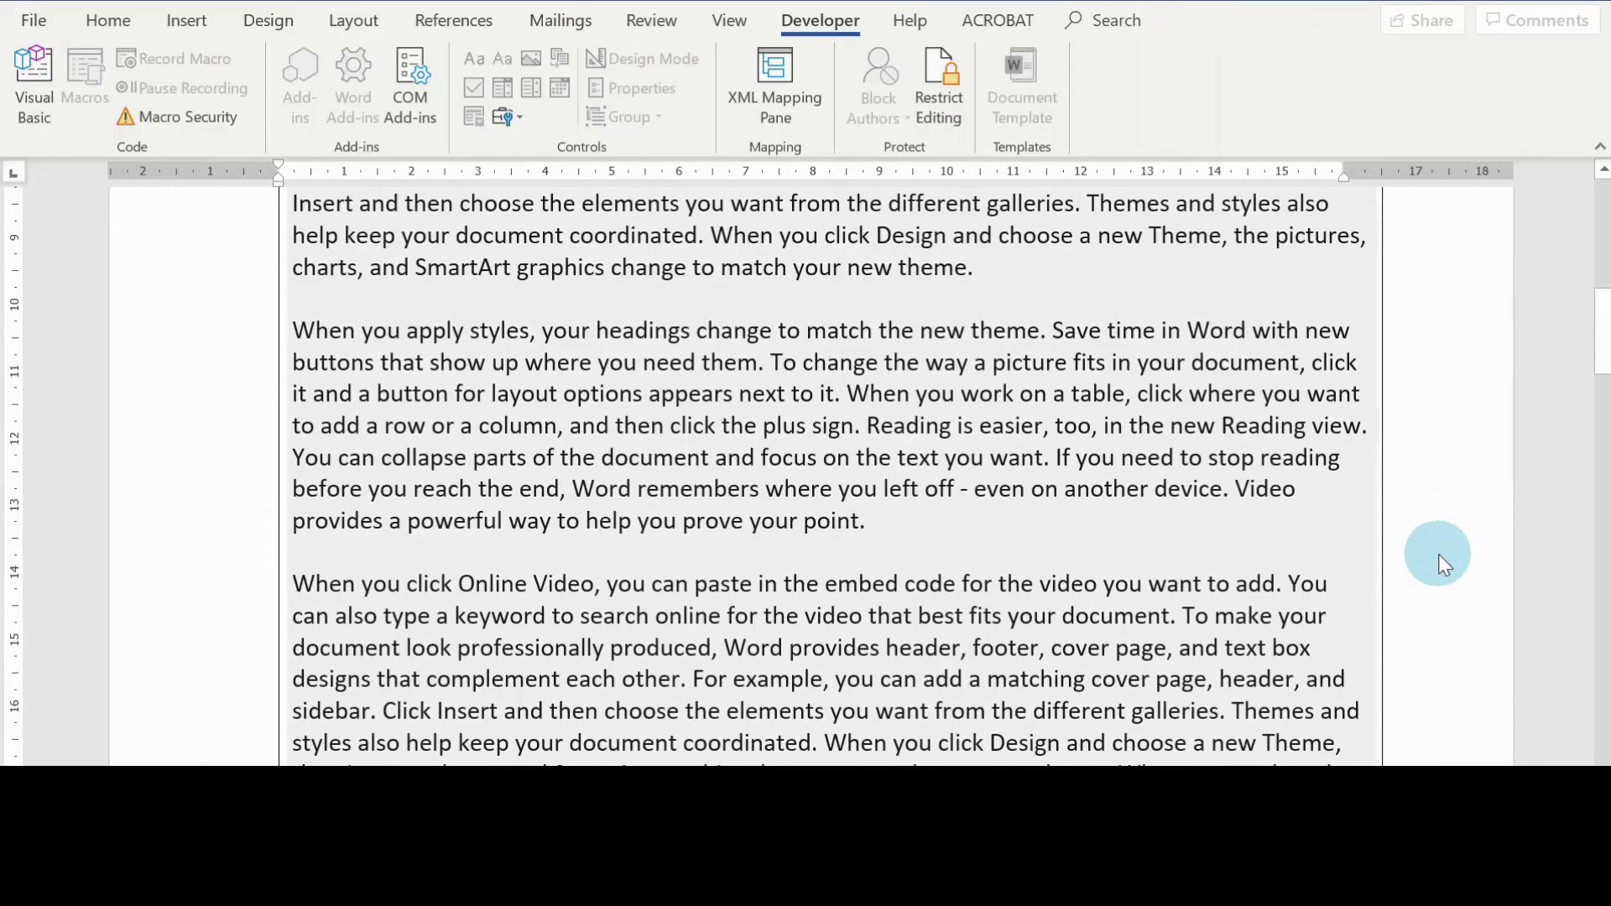
scroll(1437, 552, down, 2)
scroll(1435, 549, up, 10)
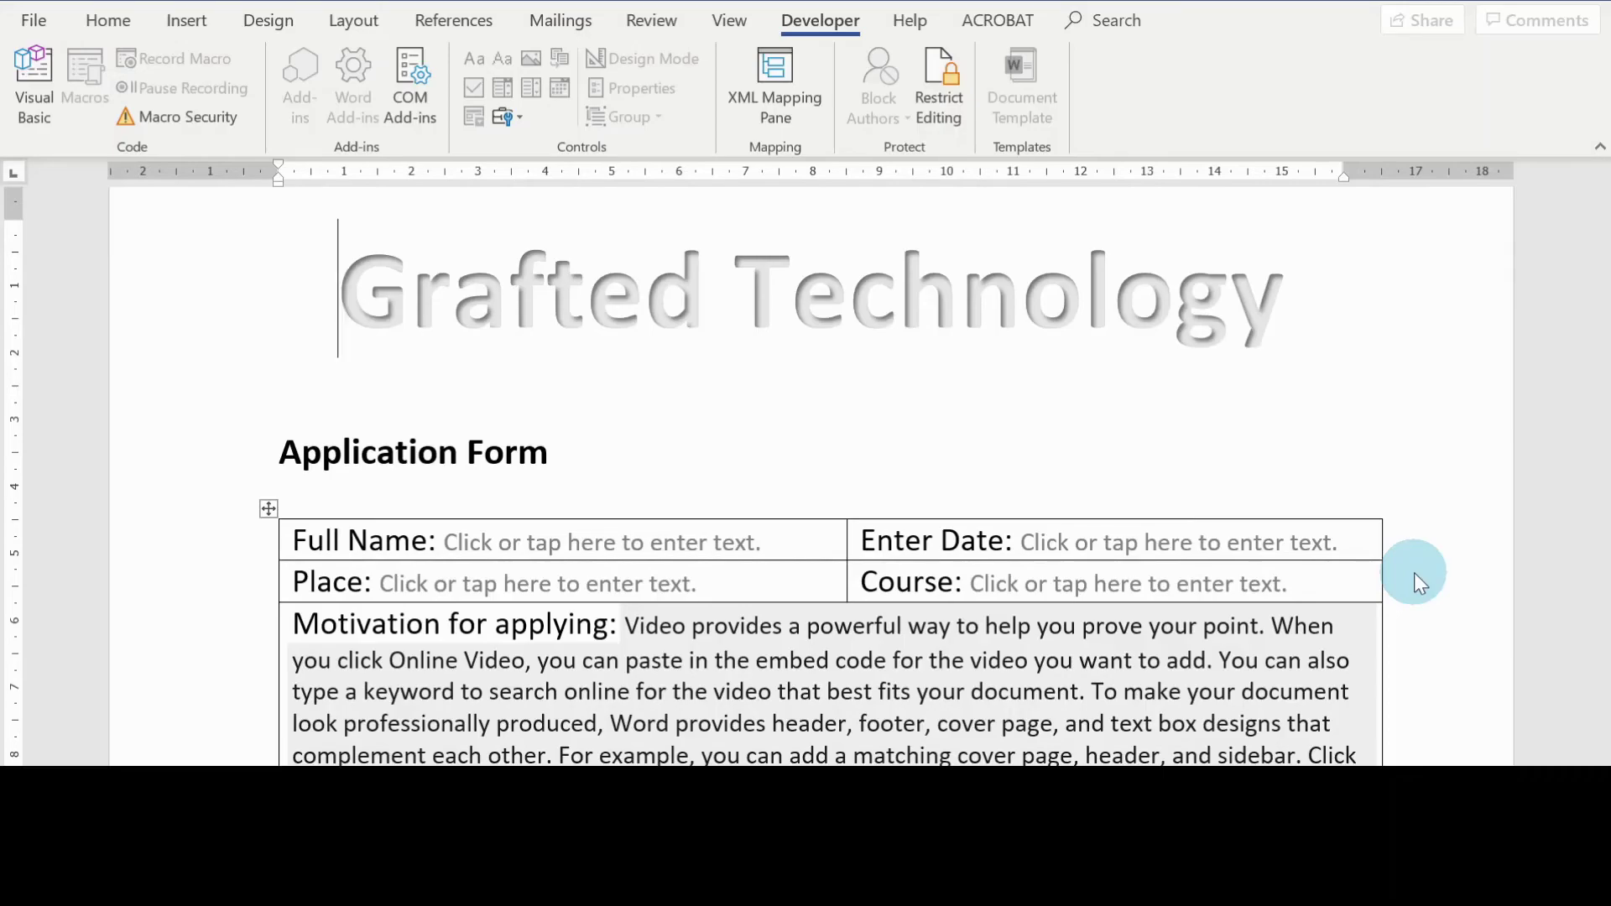
scroll(1406, 628, down, 5)
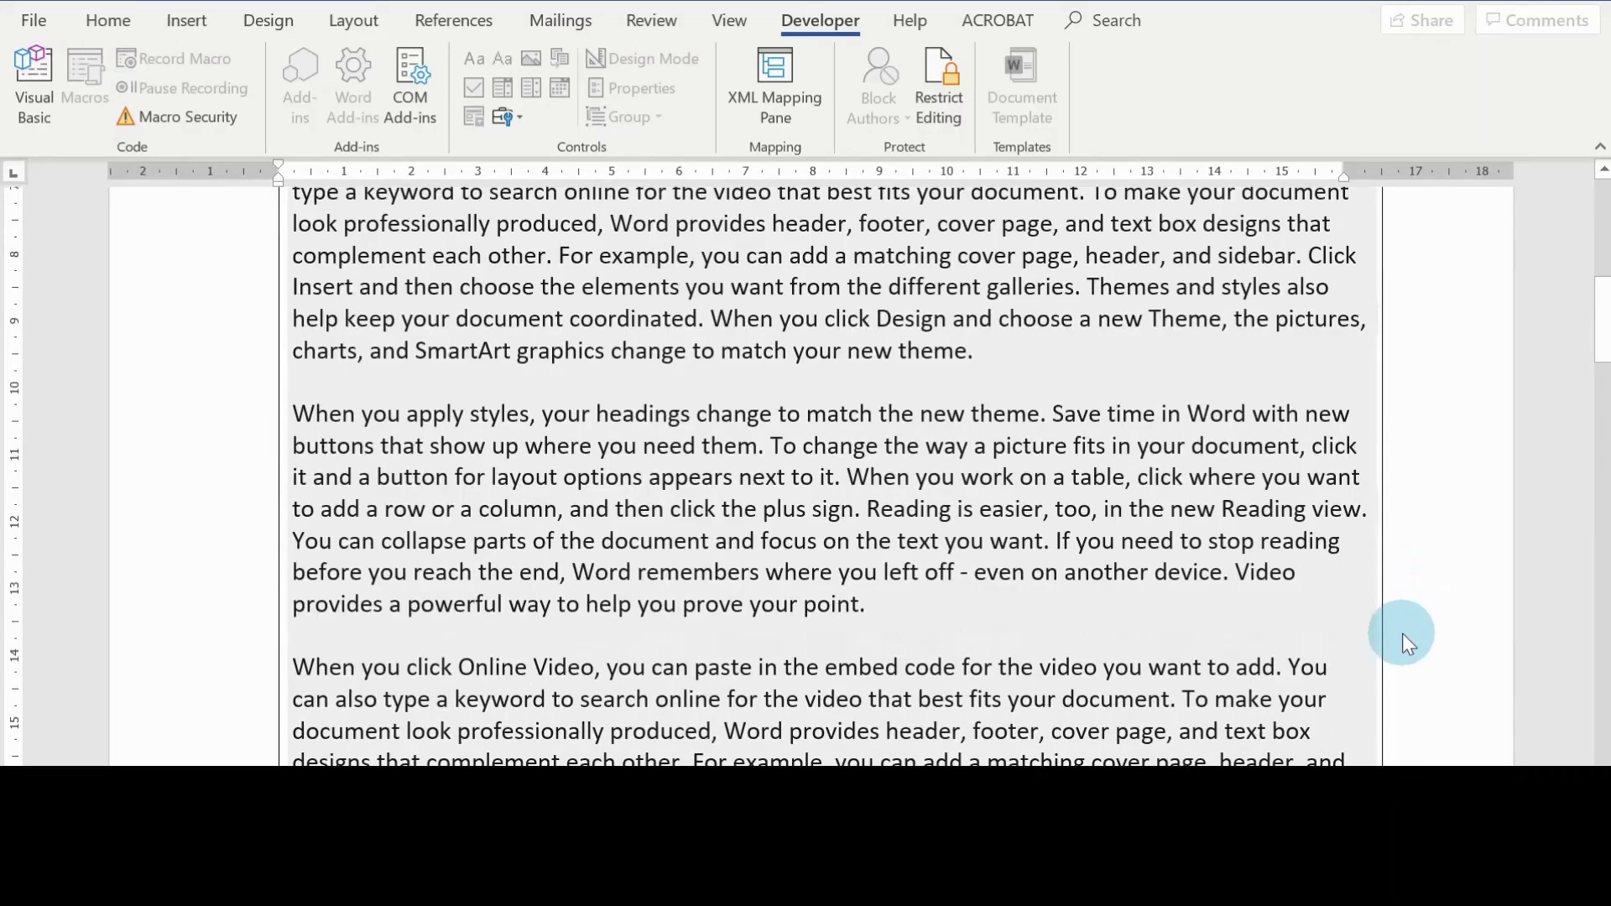